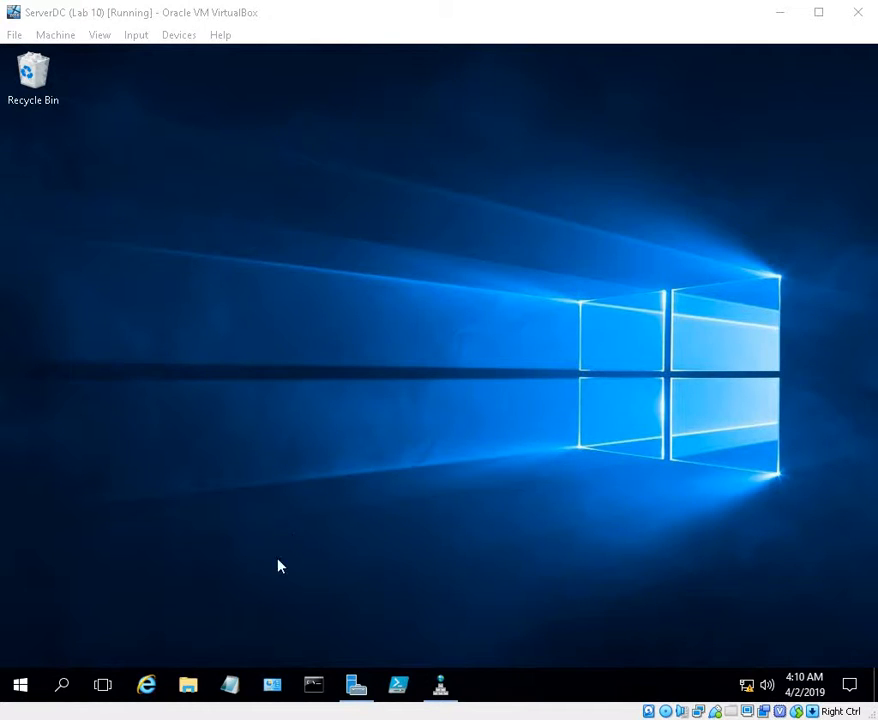
# Bring DNS Manager forward with Server Manager out of the way, and expand the ServerDC.Class2020.com server node
pyautogui.click(357, 686)
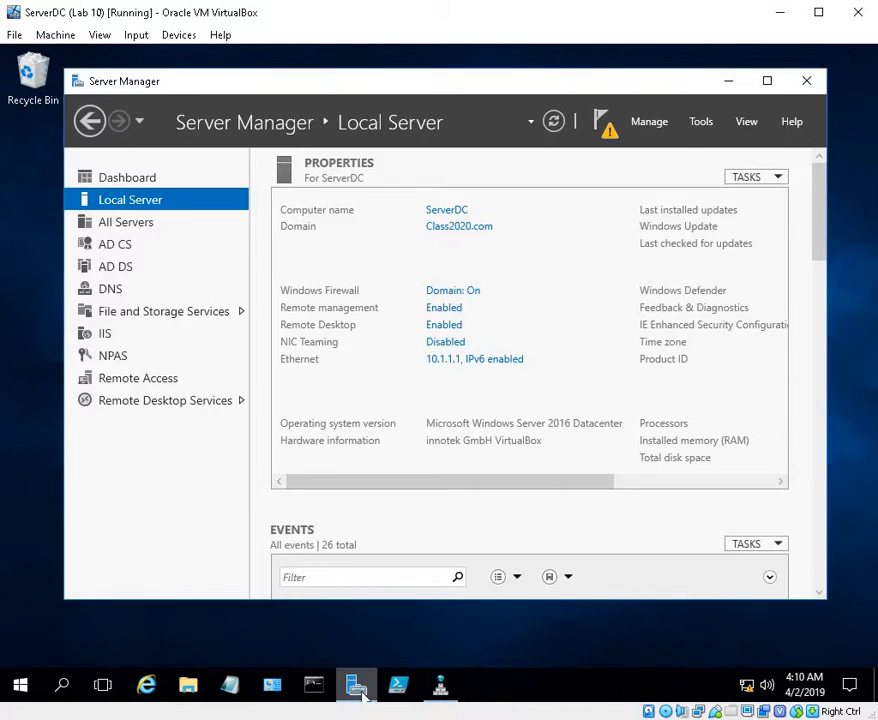
pyautogui.click(701, 125)
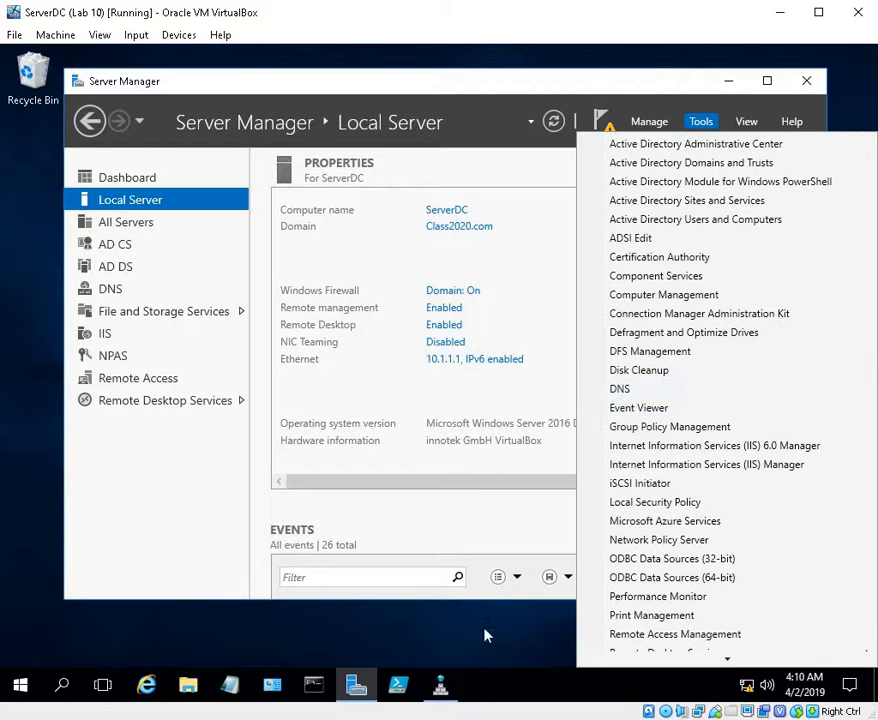
pyautogui.click(440, 685)
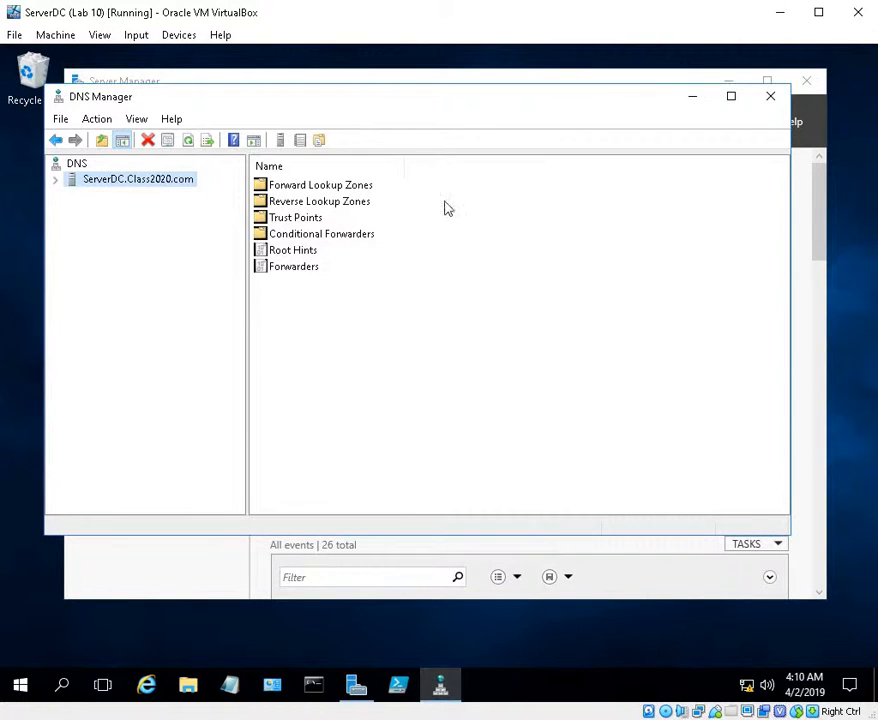
pyautogui.click(726, 82)
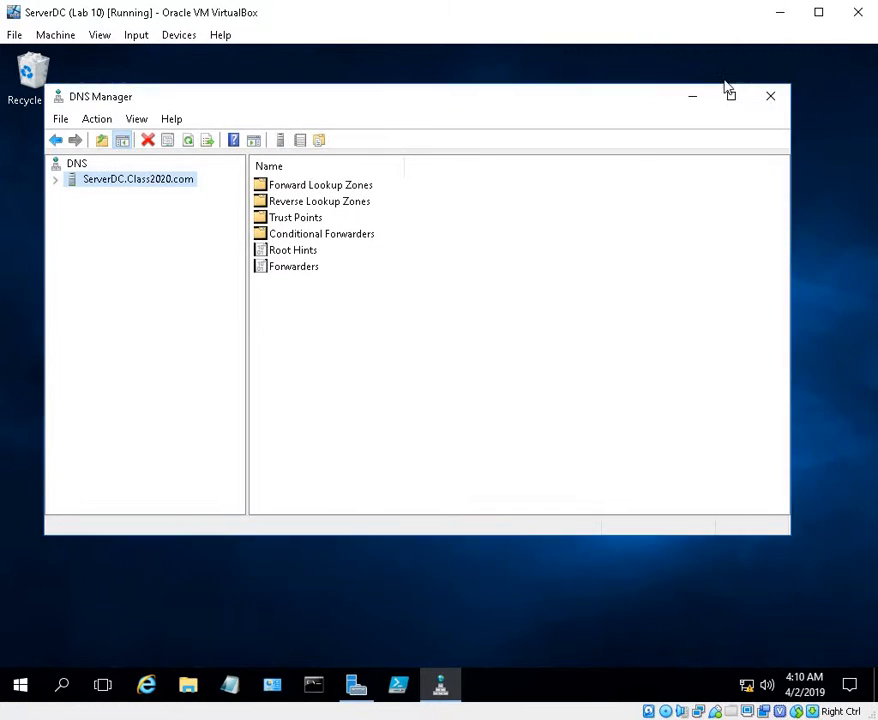
pyautogui.click(54, 181)
pyautogui.click(54, 182)
pyautogui.click(57, 182)
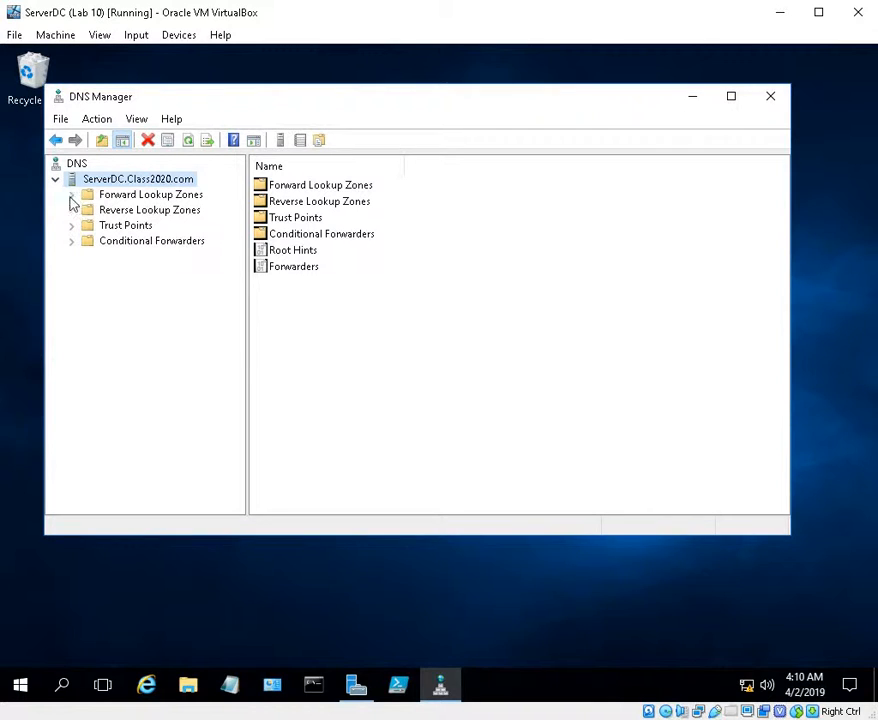
# Create an Active Directory-integrated primary forward lookup zone named CourseRm, replicated to all DNS servers in the domain, allowing only secure dynamic updates
pyautogui.rightClick(138, 202)
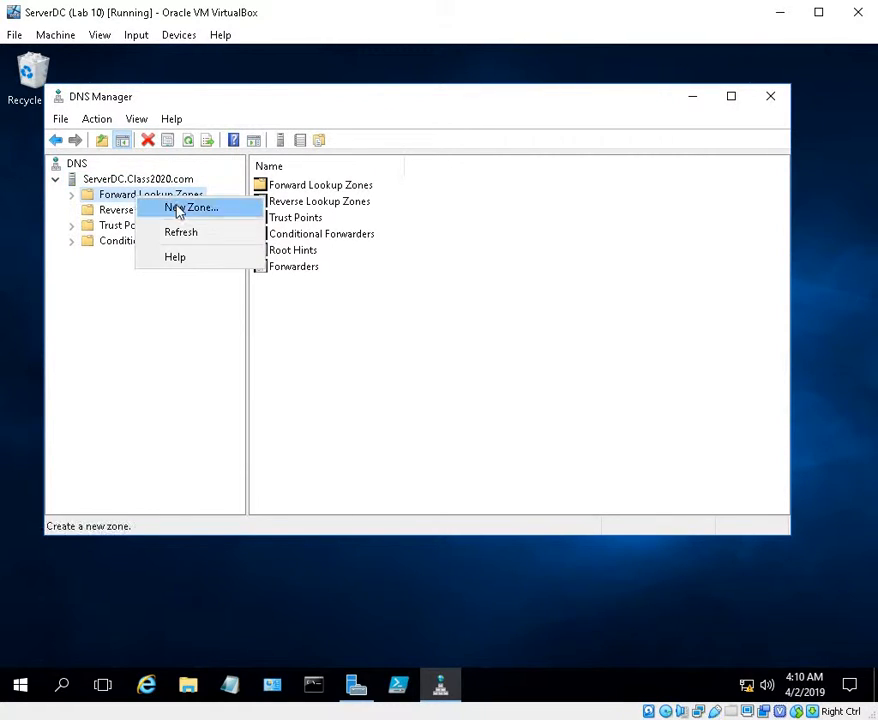
pyautogui.click(180, 208)
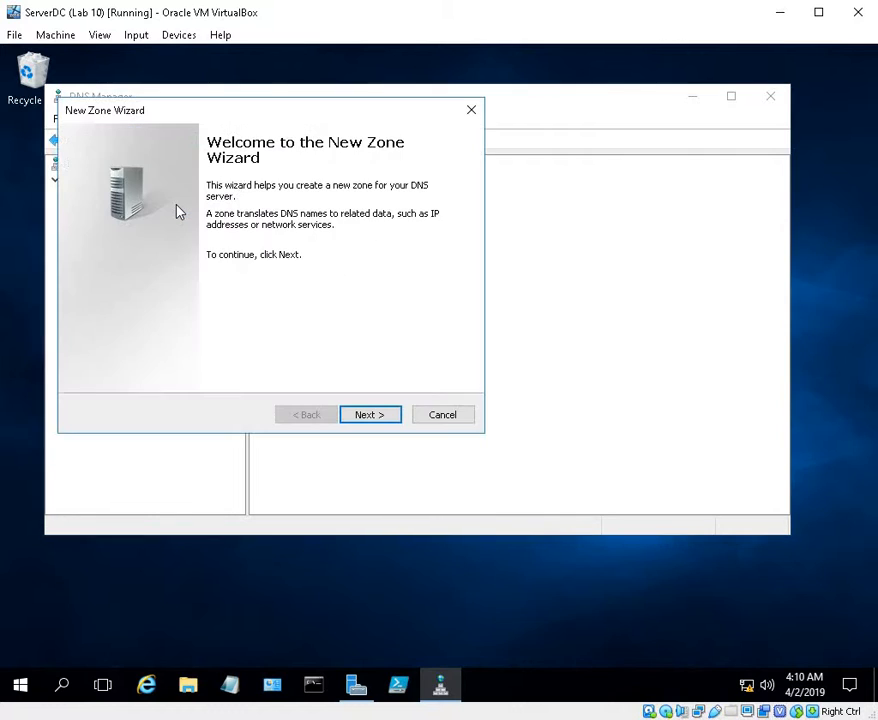
pyautogui.click(386, 421)
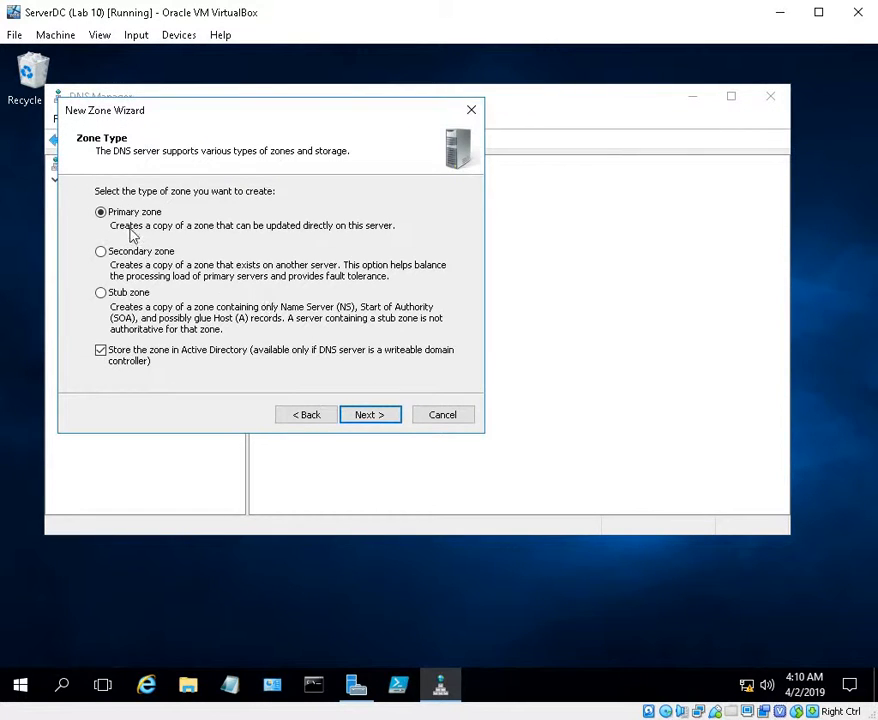
pyautogui.click(362, 421)
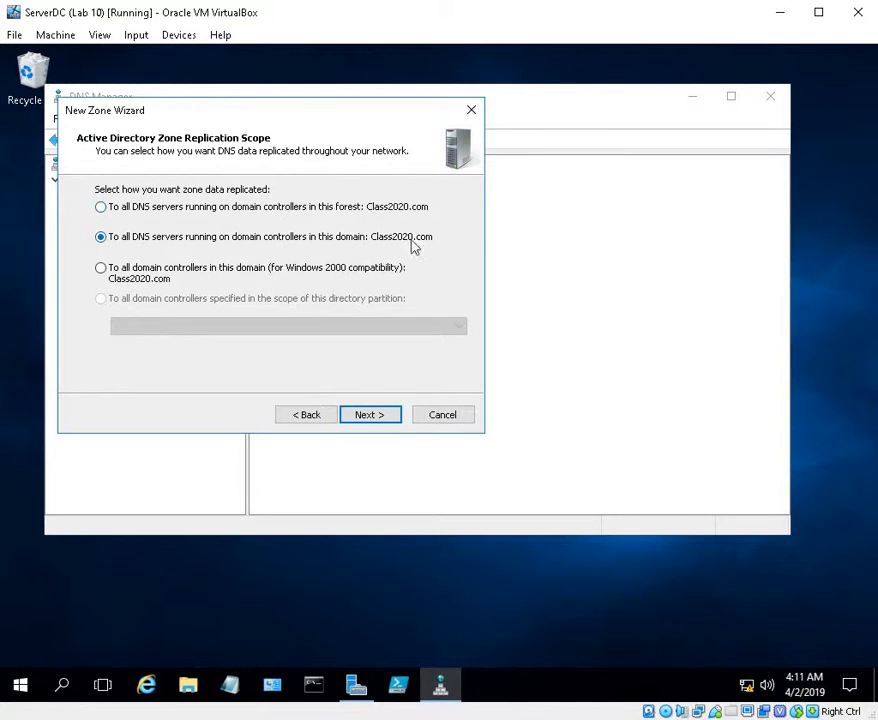
pyautogui.click(362, 415)
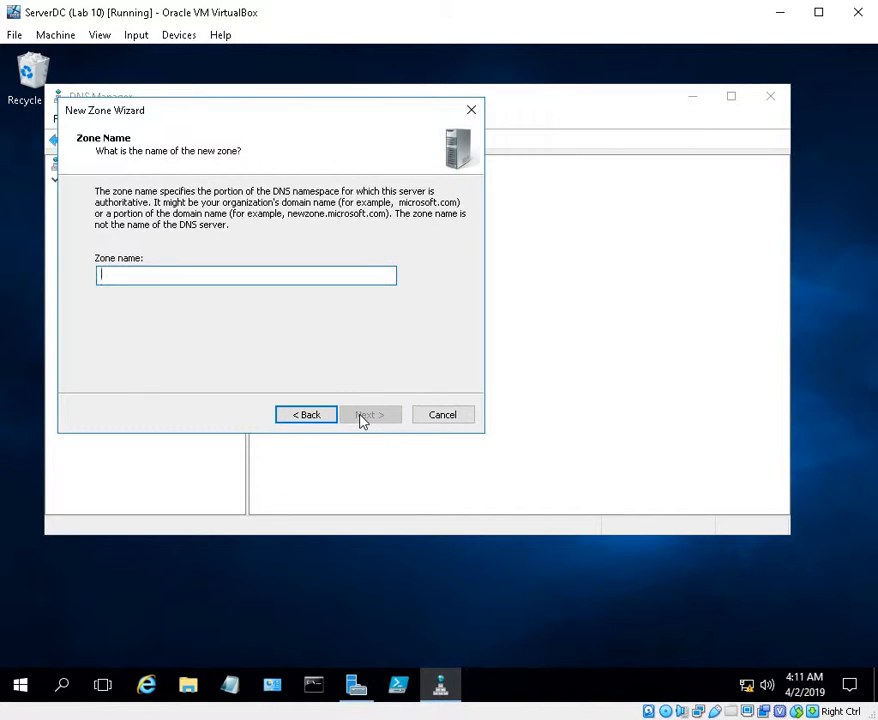
pyautogui.write('CourseRm')
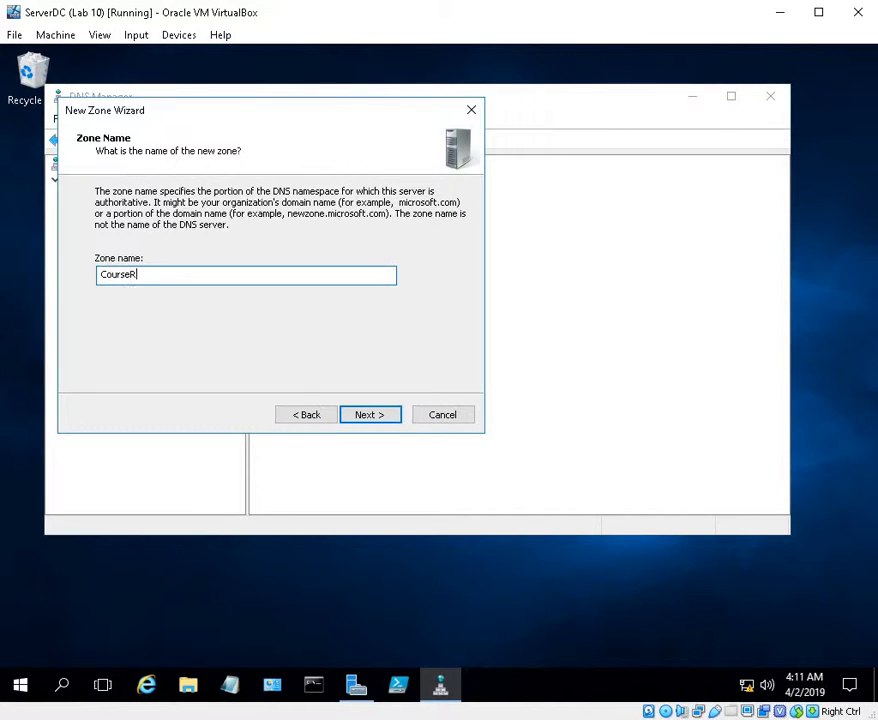
pyautogui.click(380, 418)
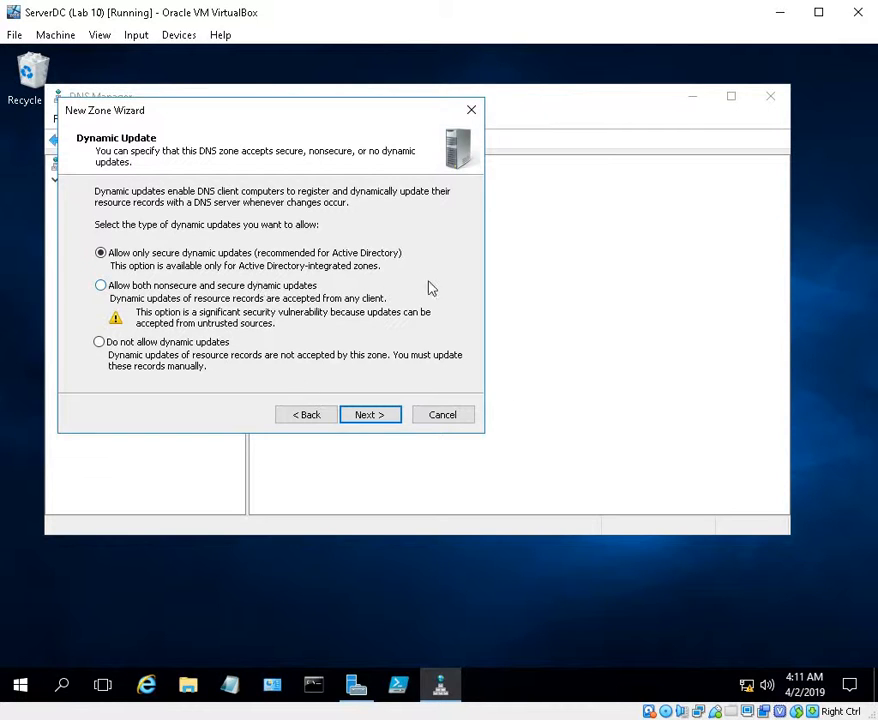
pyautogui.click(372, 418)
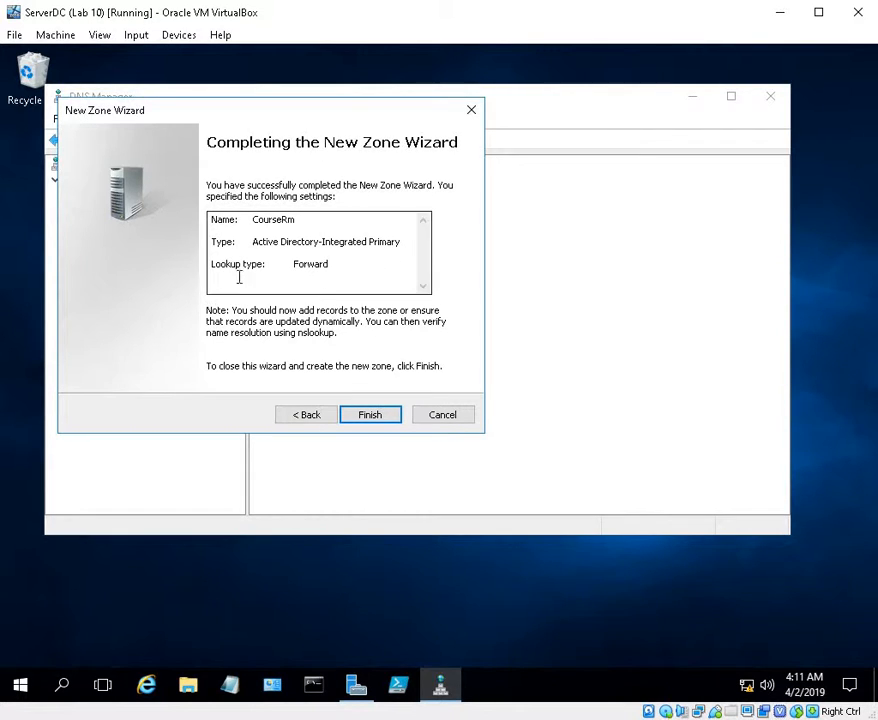
pyautogui.click(380, 419)
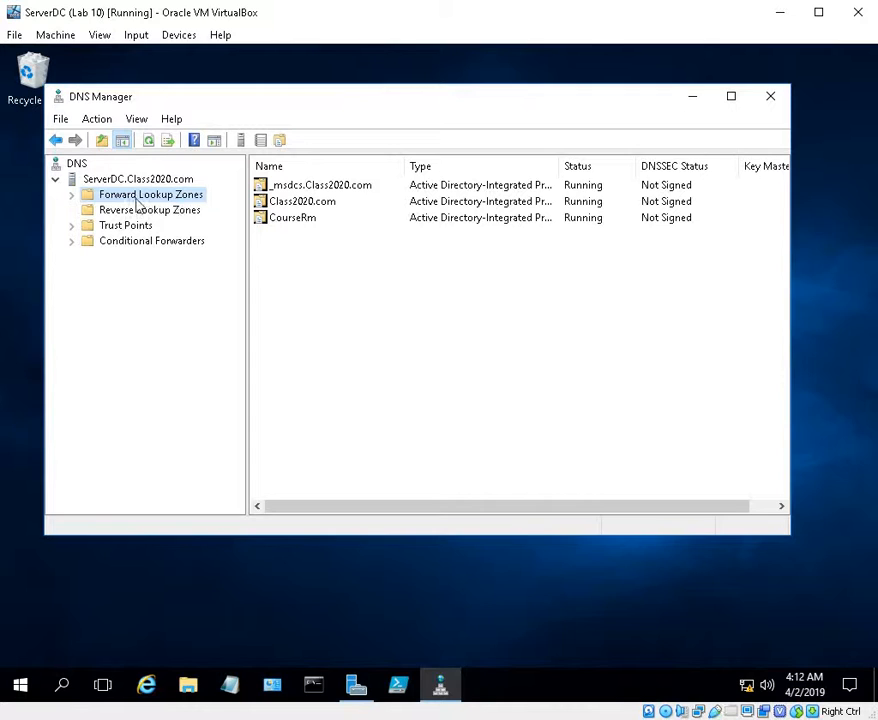
# Expand the forward lookup zones and create a new DNS domain named HR inside the CourseRm zone
pyautogui.click(71, 195)
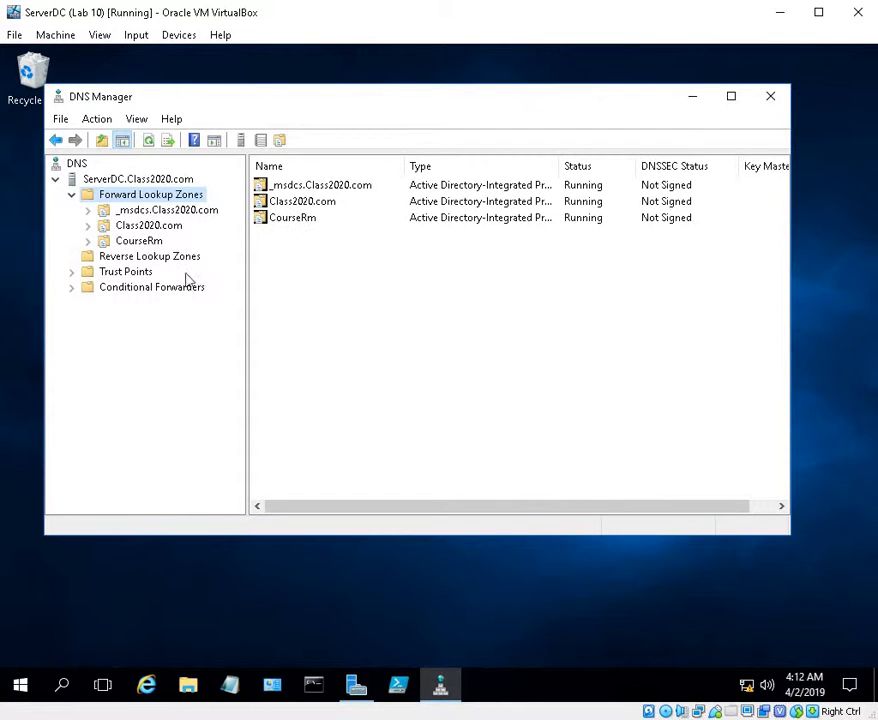
pyautogui.rightClick(140, 243)
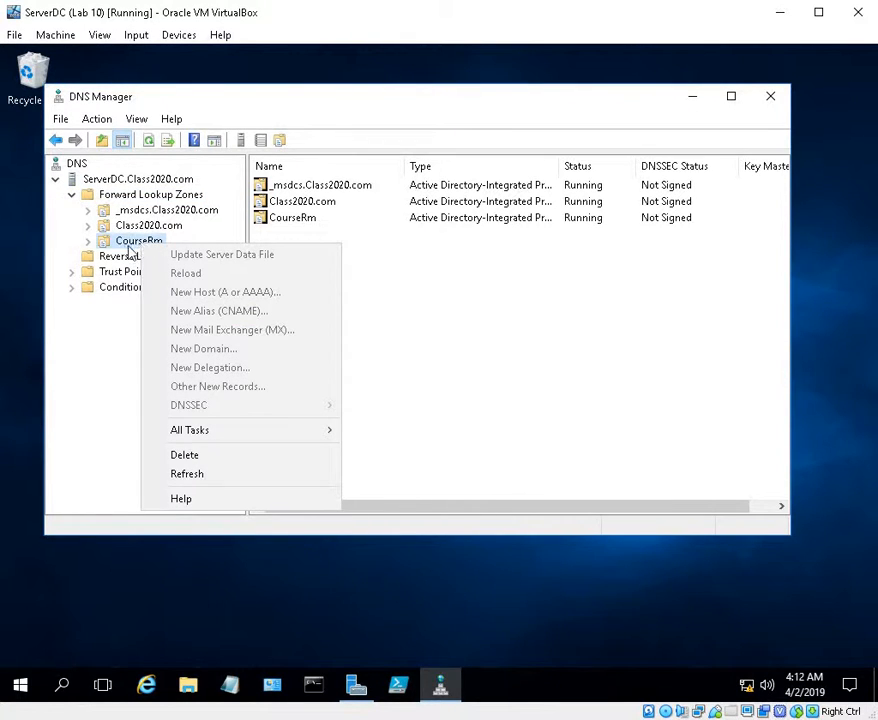
pyautogui.click(132, 245)
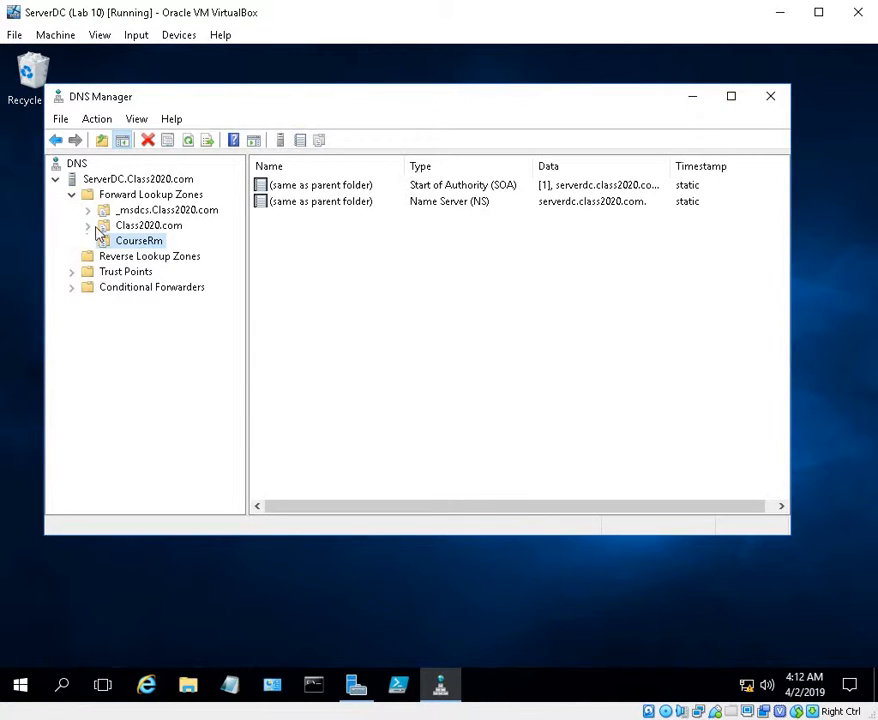
pyautogui.rightClick(141, 244)
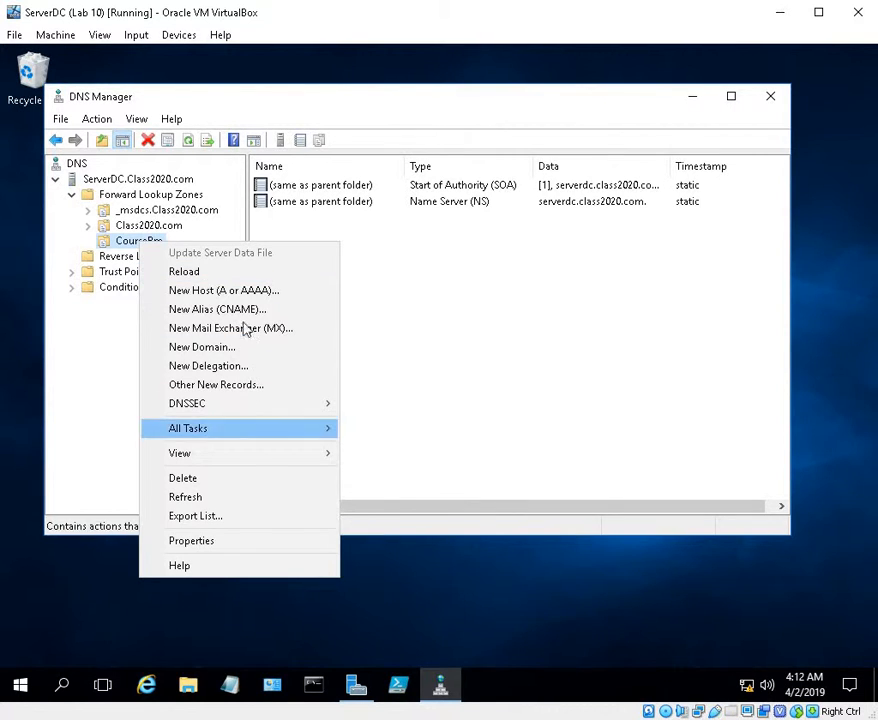
pyautogui.click(122, 243)
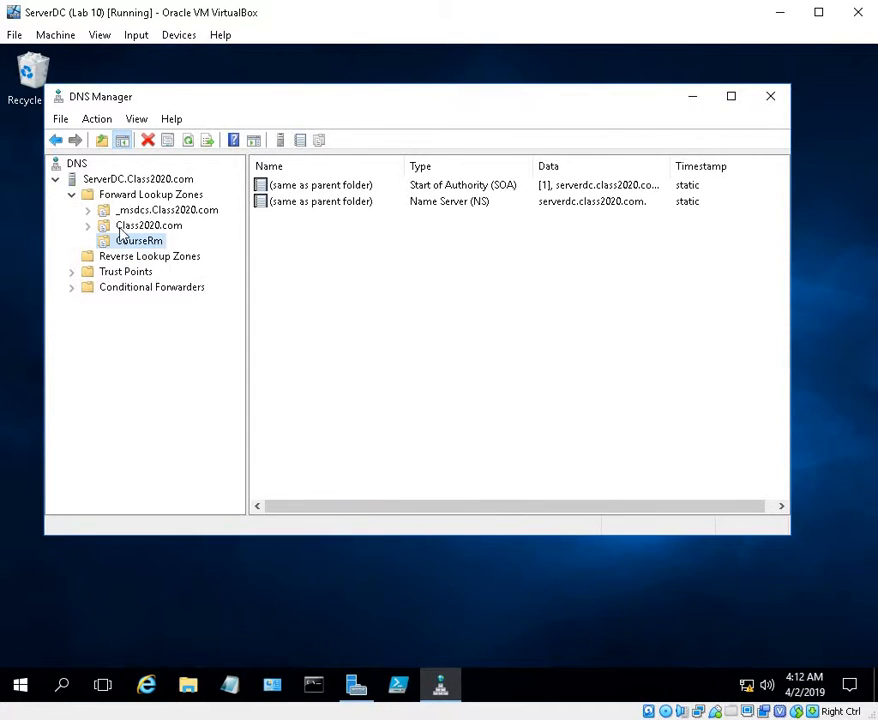
pyautogui.click(121, 228)
pyautogui.click(130, 242)
pyautogui.rightClick(122, 245)
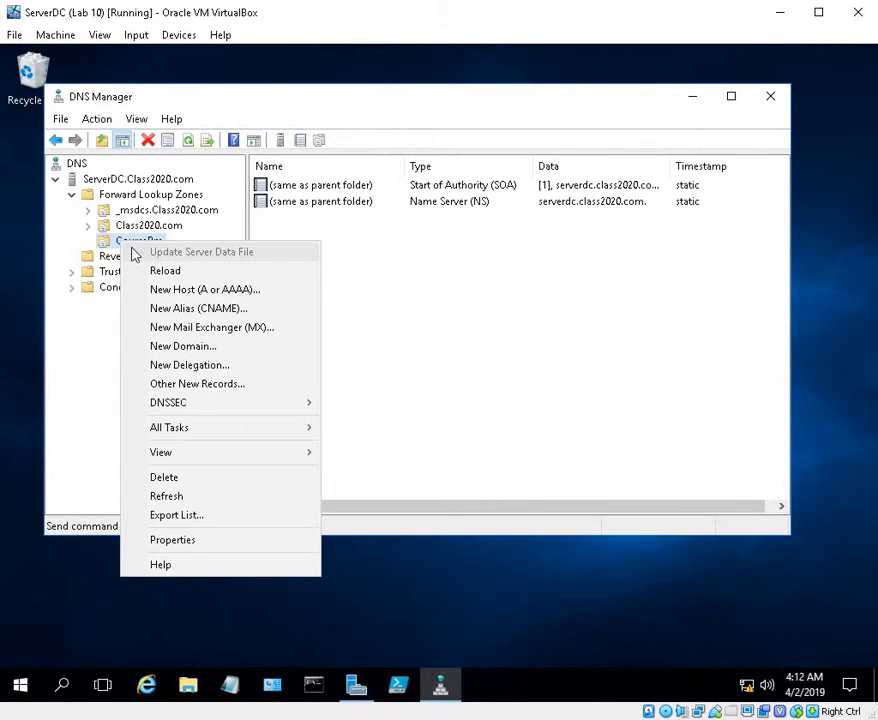
pyautogui.click(196, 346)
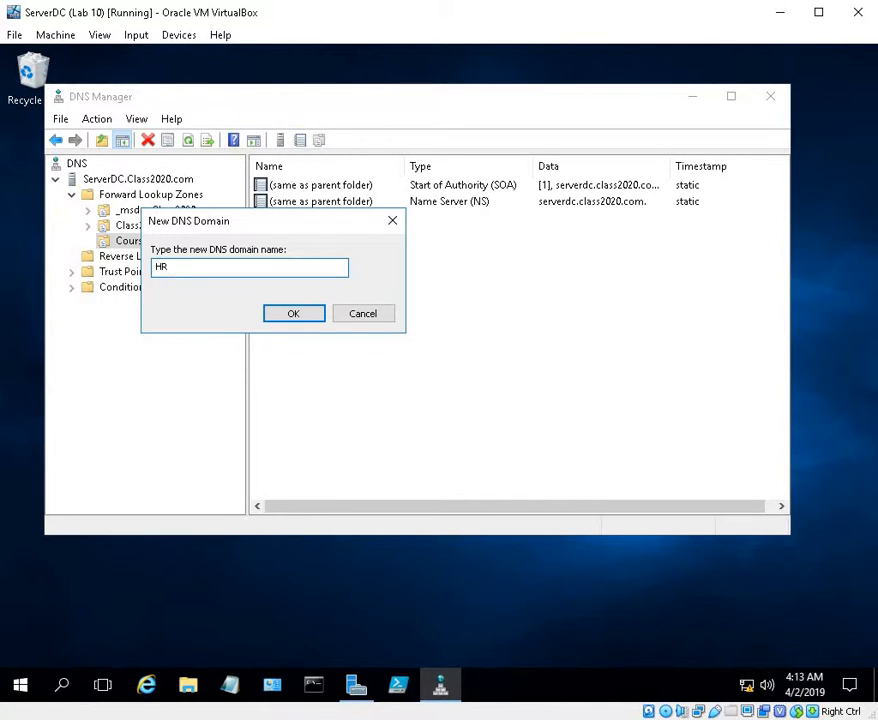
pyautogui.click(288, 318)
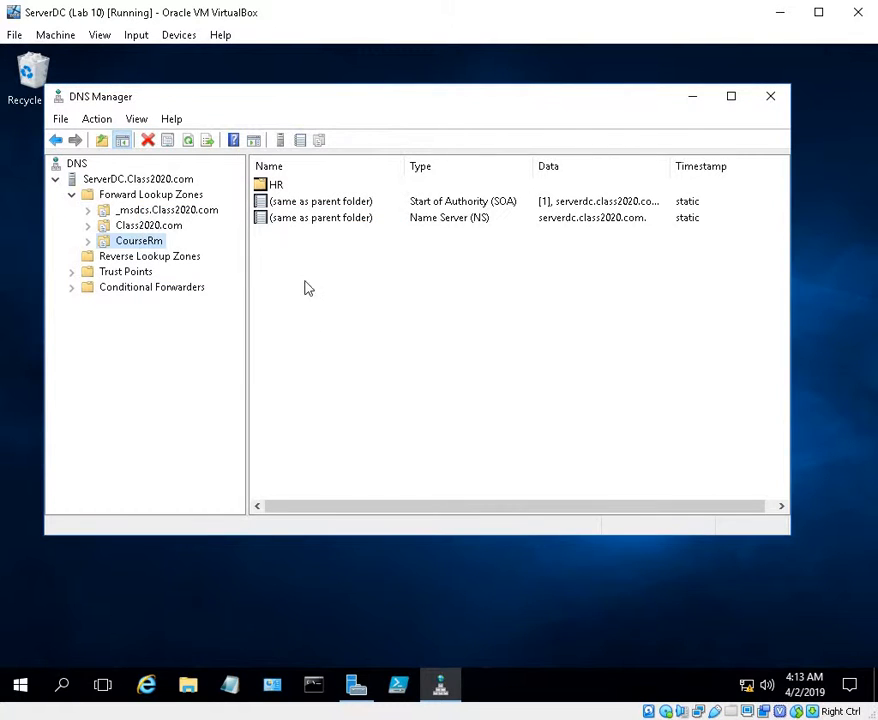
# Add a second DNS domain named Sales to the CourseRm zone
pyautogui.rightClick(146, 244)
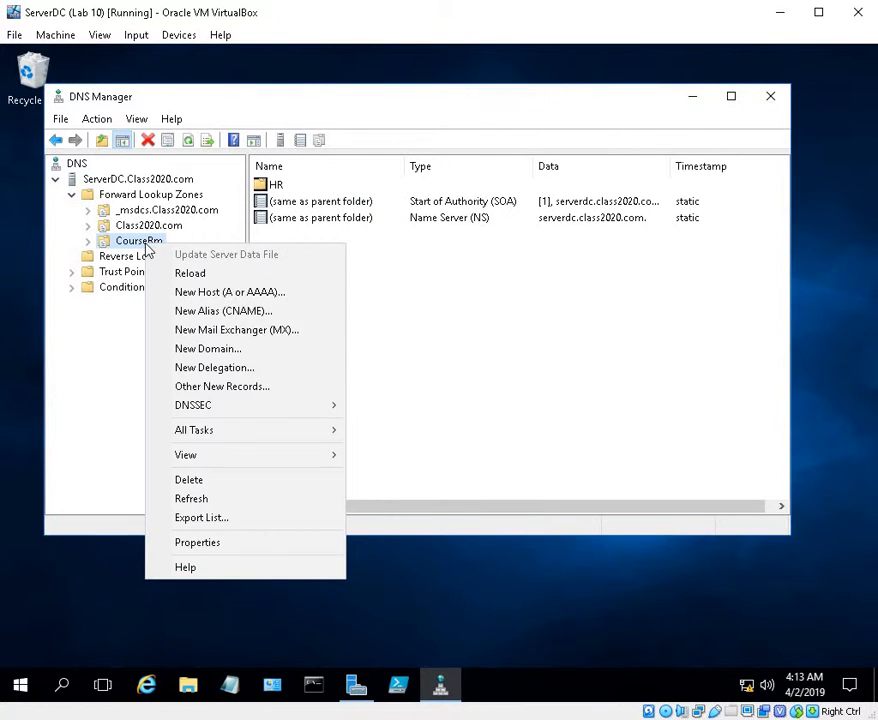
pyautogui.click(215, 348)
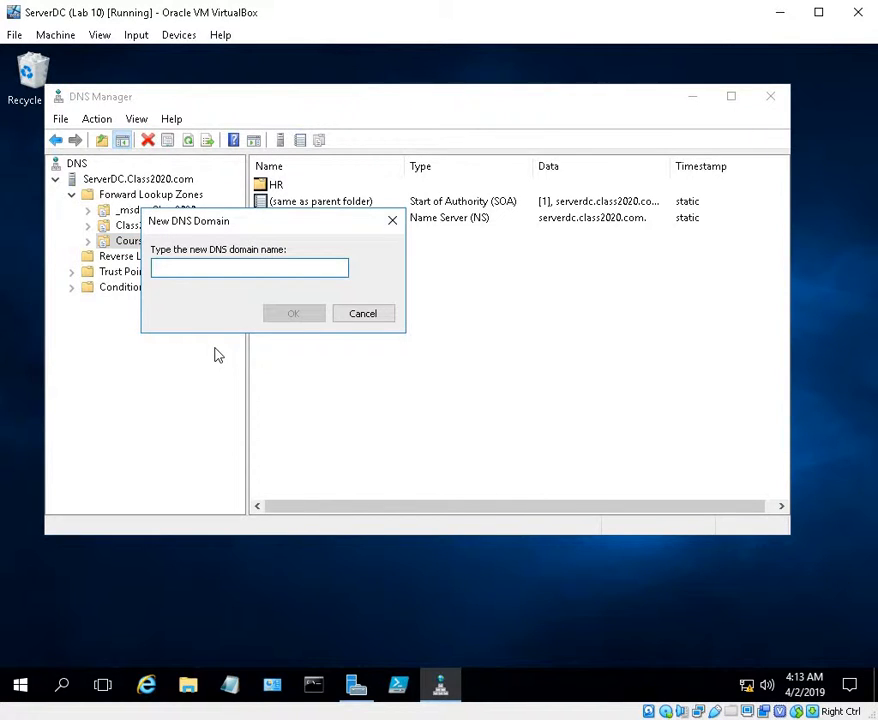
pyautogui.write('Sales')
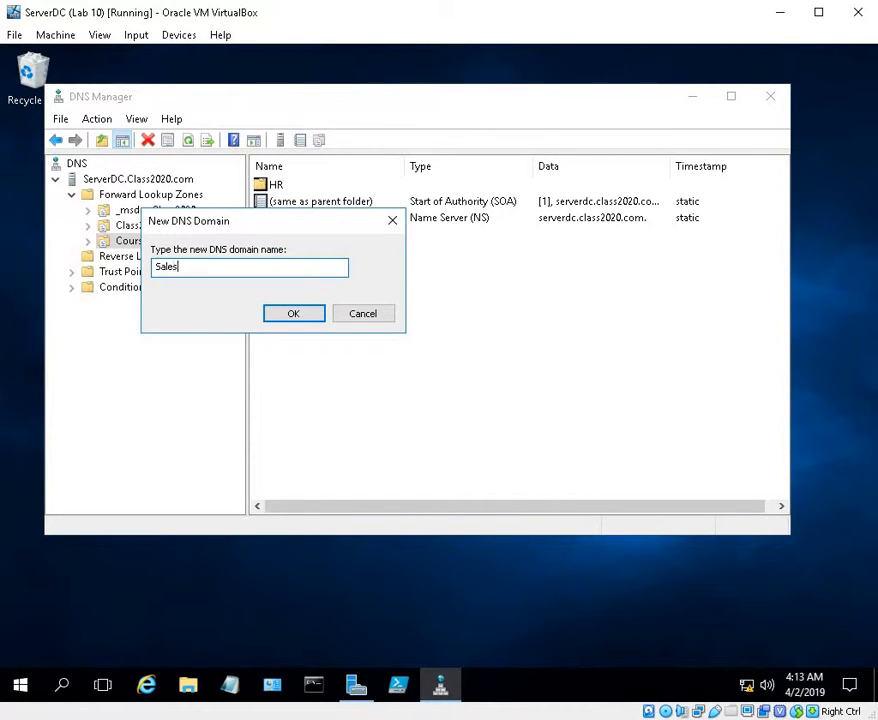
pyautogui.click(278, 318)
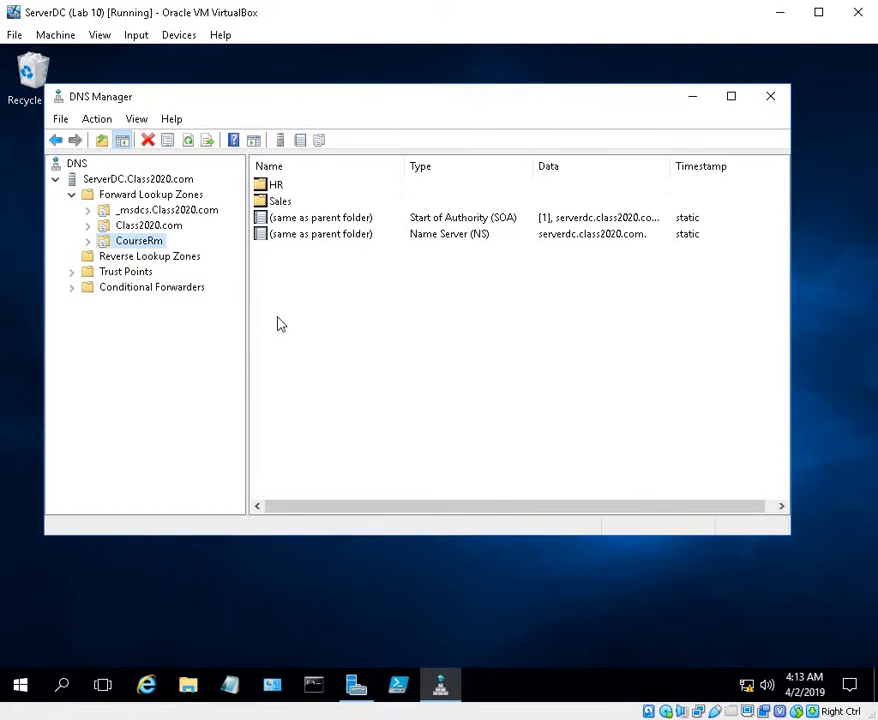
# Add a DNS domain named Production to the CourseRm zone and expand the zone to list its domains
pyautogui.rightClick(146, 243)
pyautogui.click(211, 344)
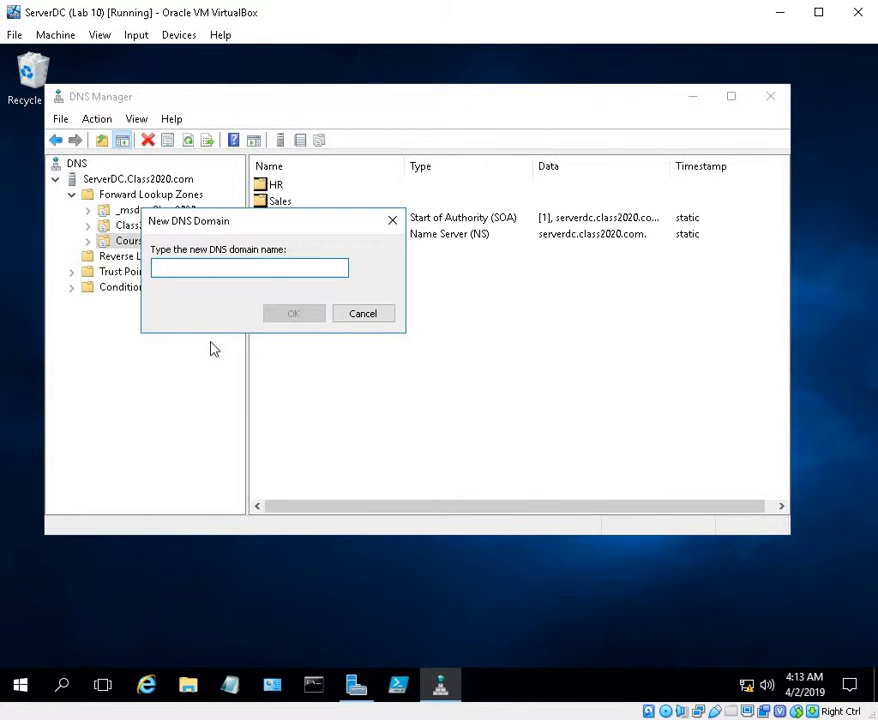
pyautogui.write('Prod')
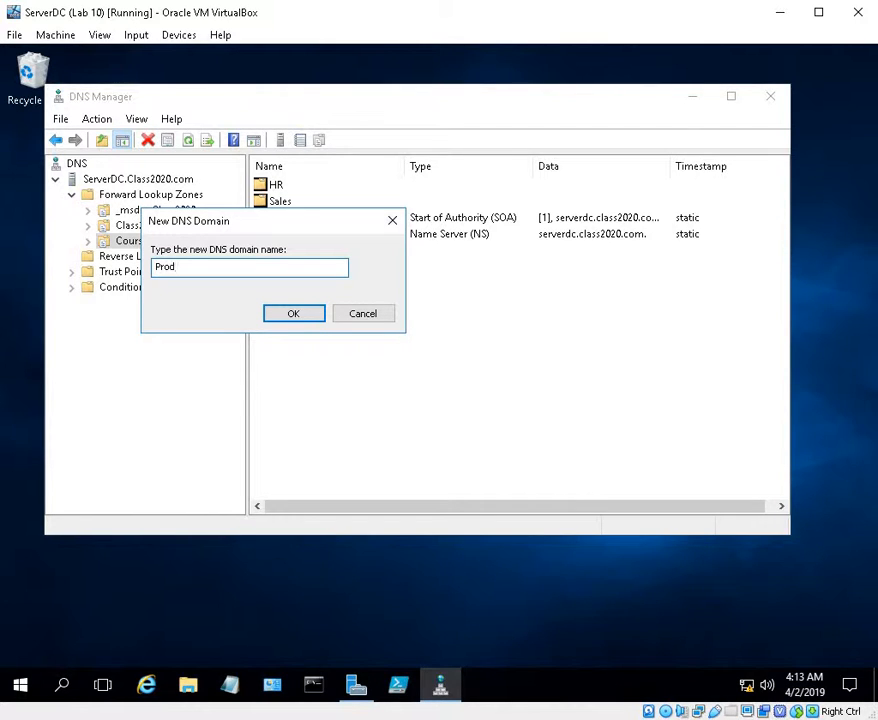
pyautogui.write('uction')
pyautogui.click(291, 316)
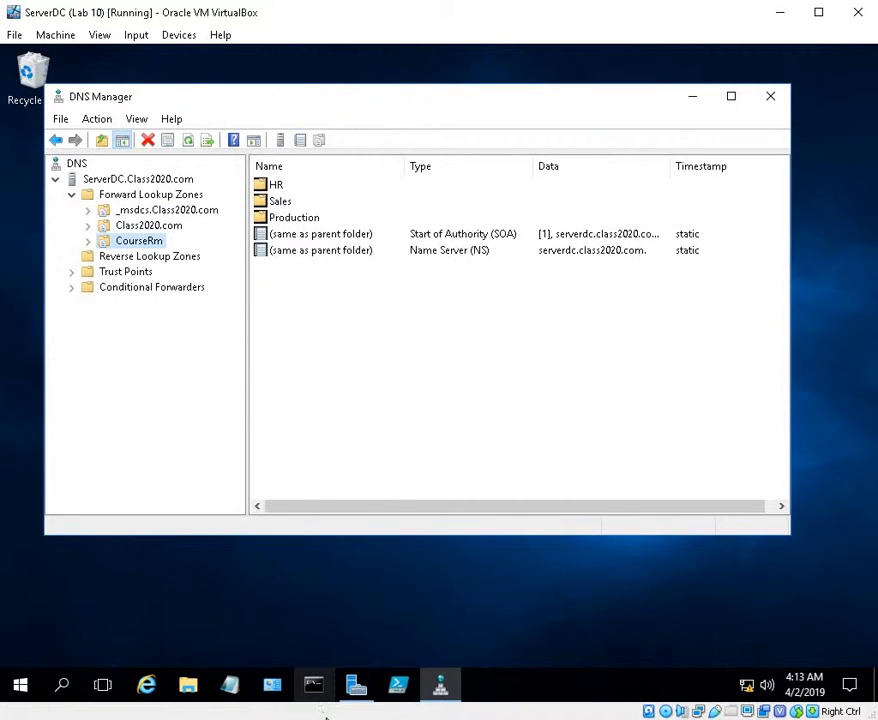
pyautogui.click(88, 242)
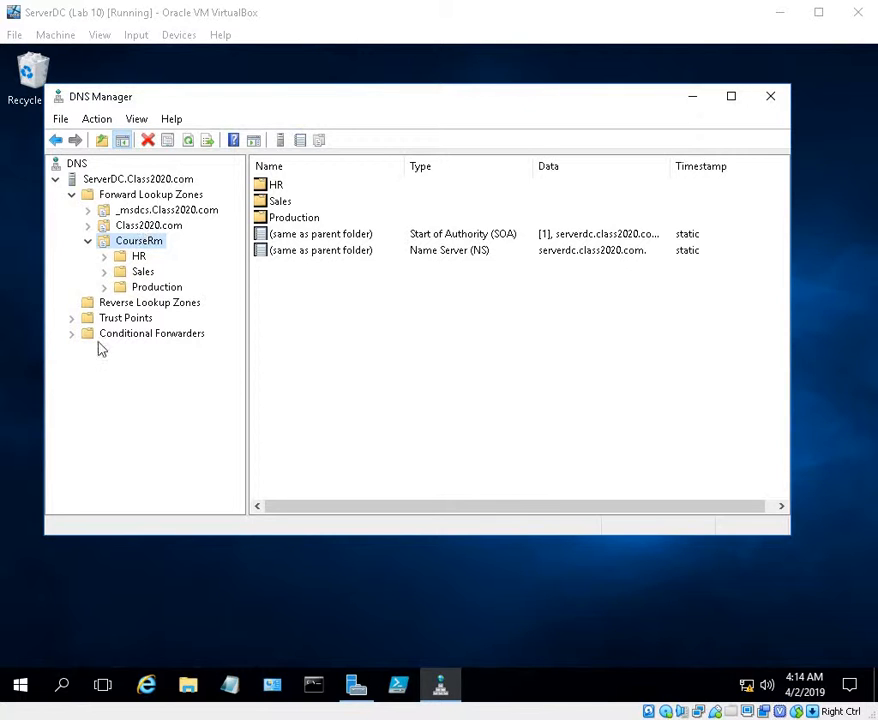
# Add a host record named www with IP address 10.1.1.8 to the Class2020.com zone
pyautogui.click(155, 229)
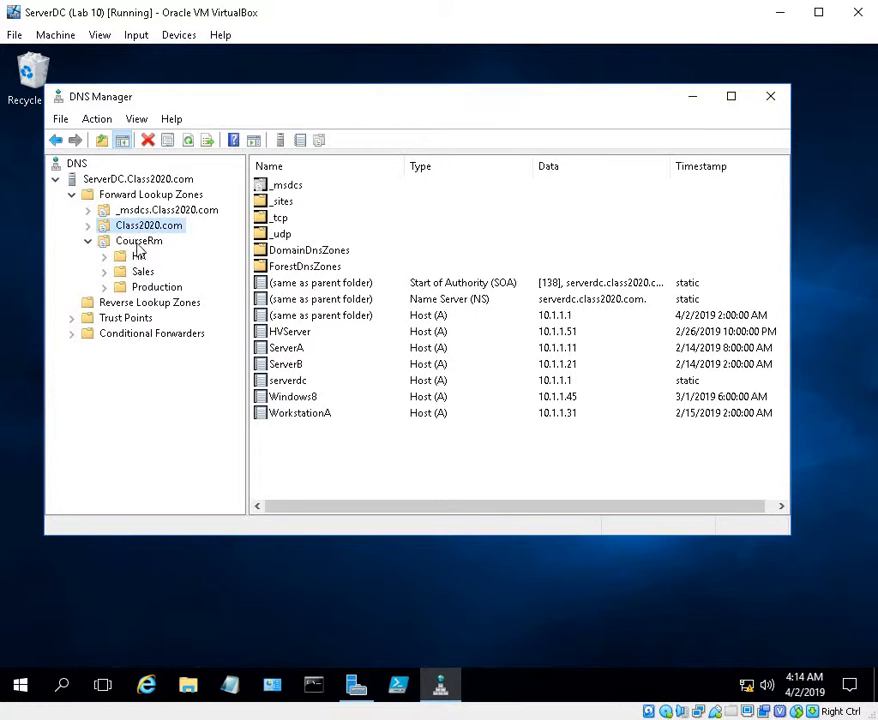
pyautogui.click(138, 243)
pyautogui.rightClick(145, 227)
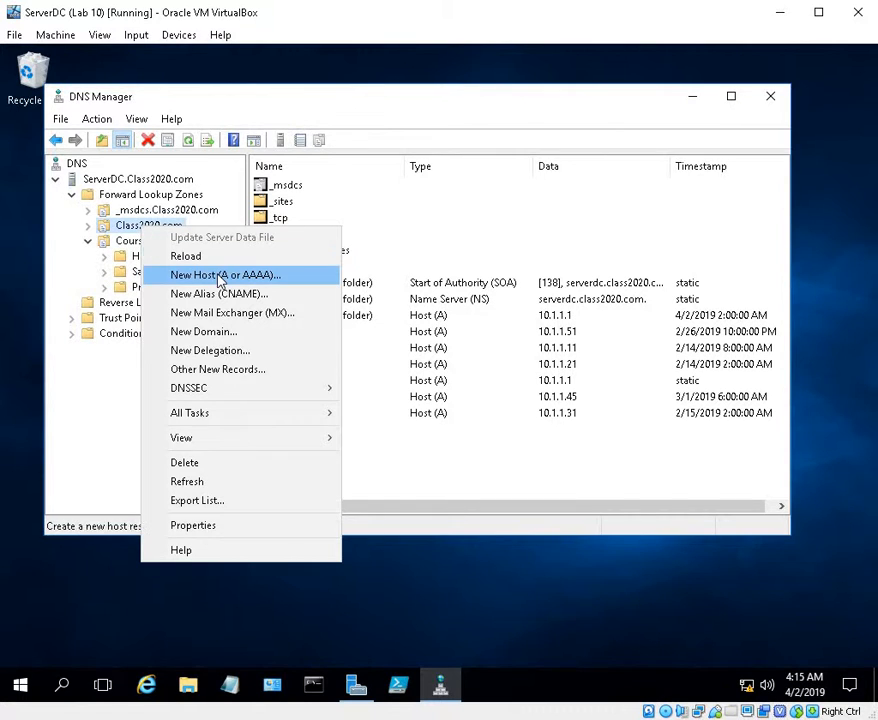
pyautogui.click(221, 276)
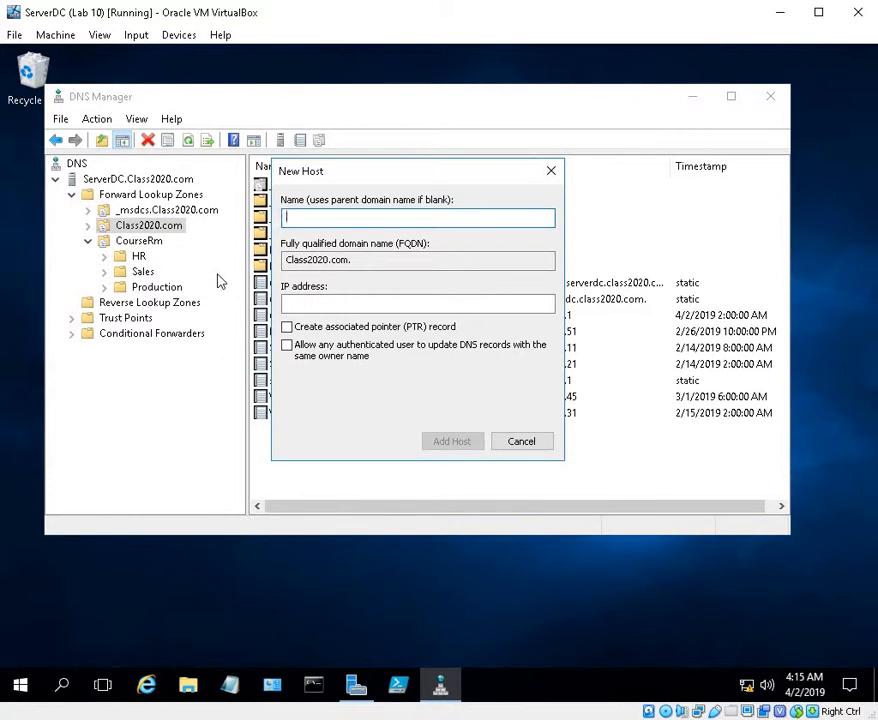
pyautogui.write('www')
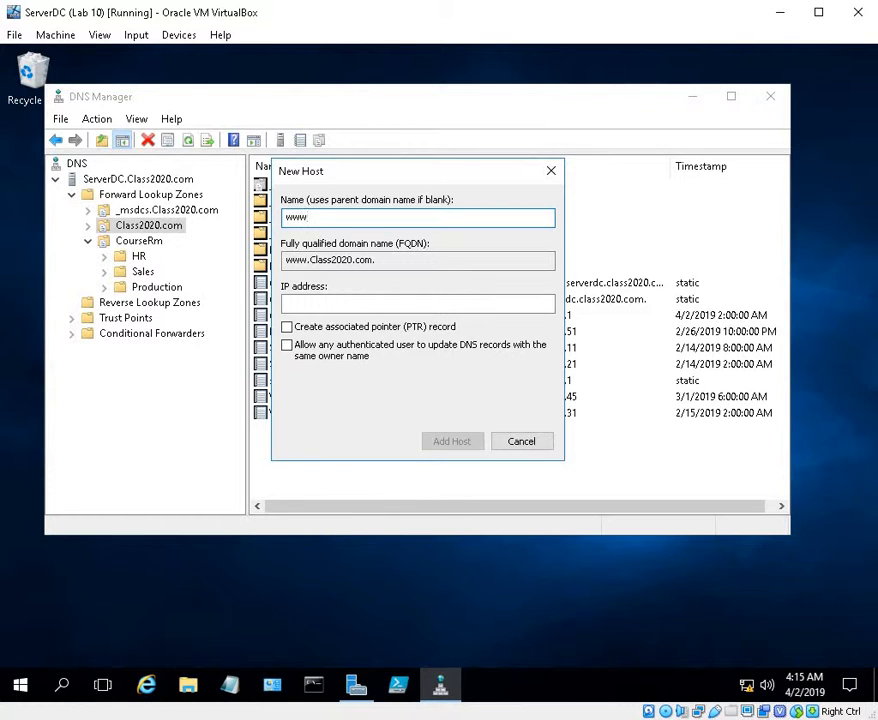
pyautogui.click(344, 307)
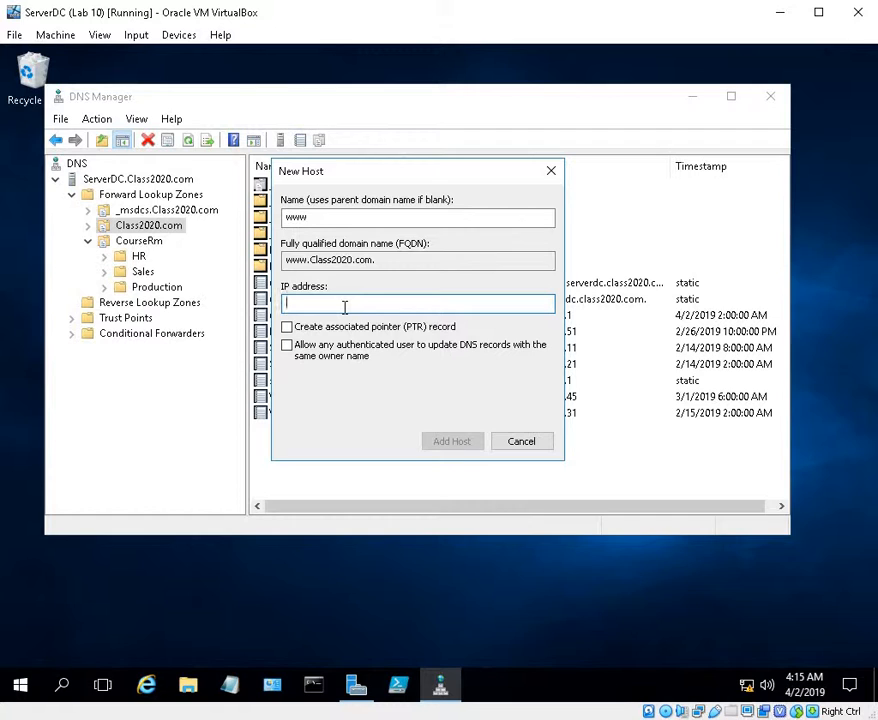
pyautogui.write('10.1.1.8')
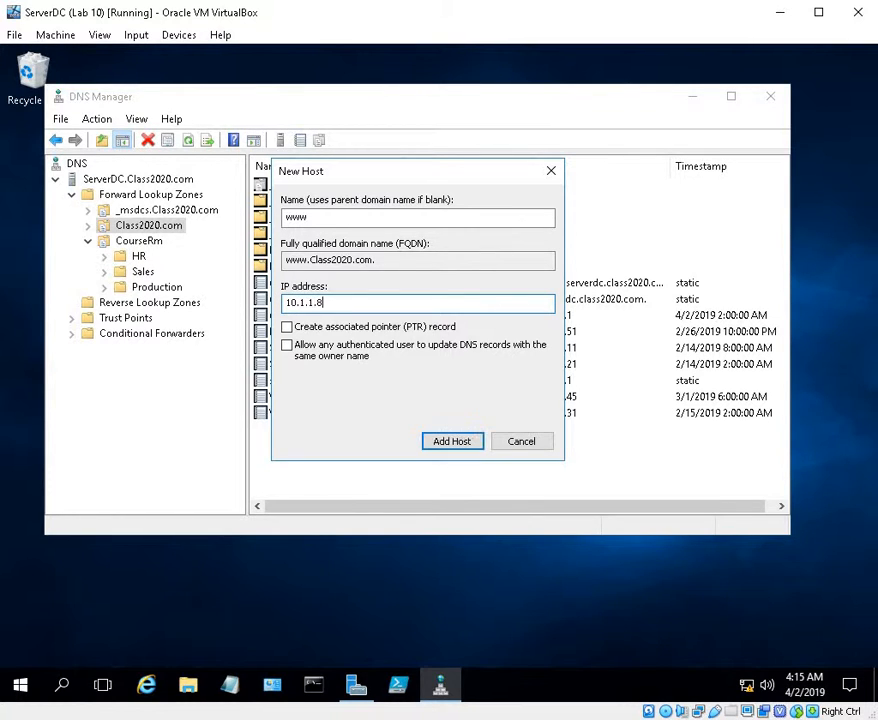
pyautogui.click(449, 442)
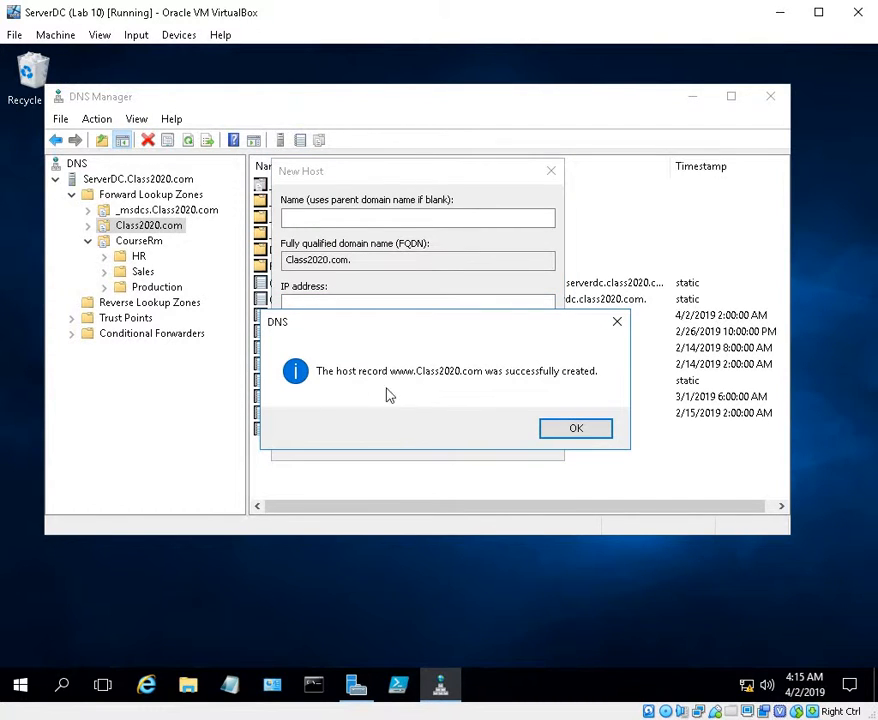
pyautogui.click(582, 428)
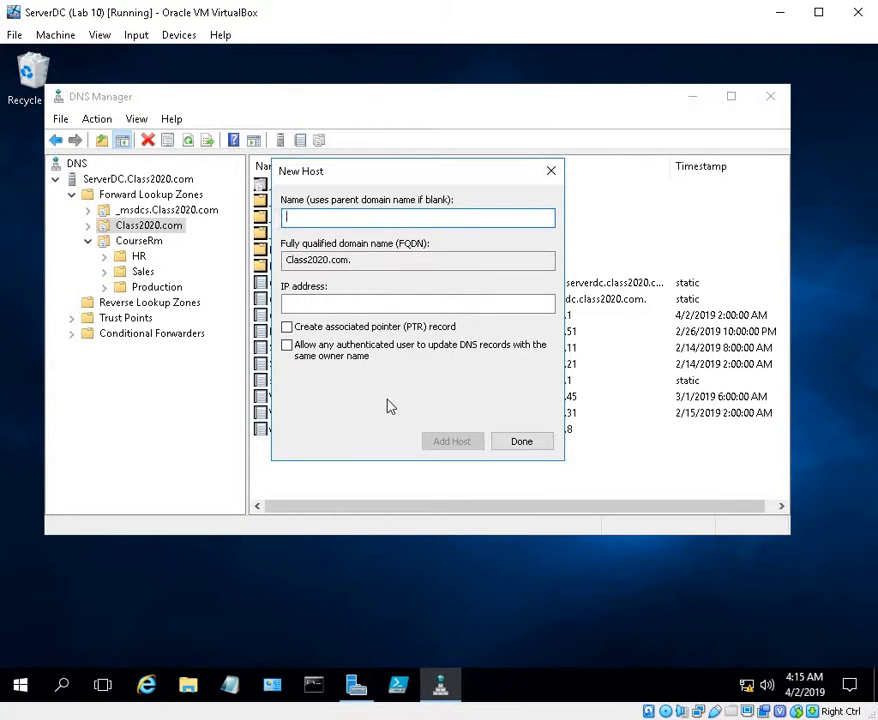
# Add a host record named FTP with IP address 10.1.1.9 to the Class2020.com zone
pyautogui.write('FTP')
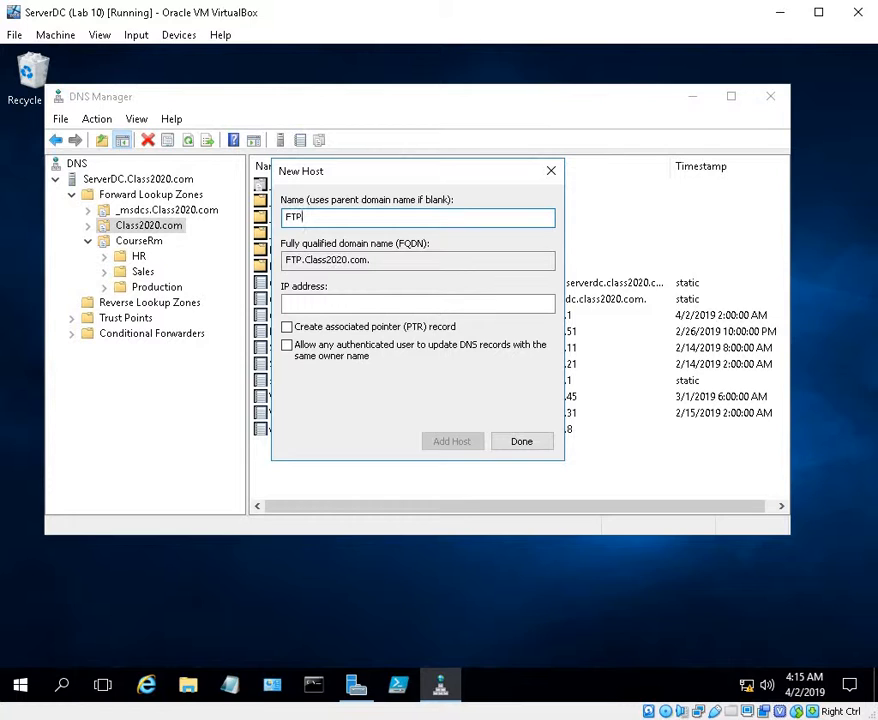
pyautogui.click(355, 304)
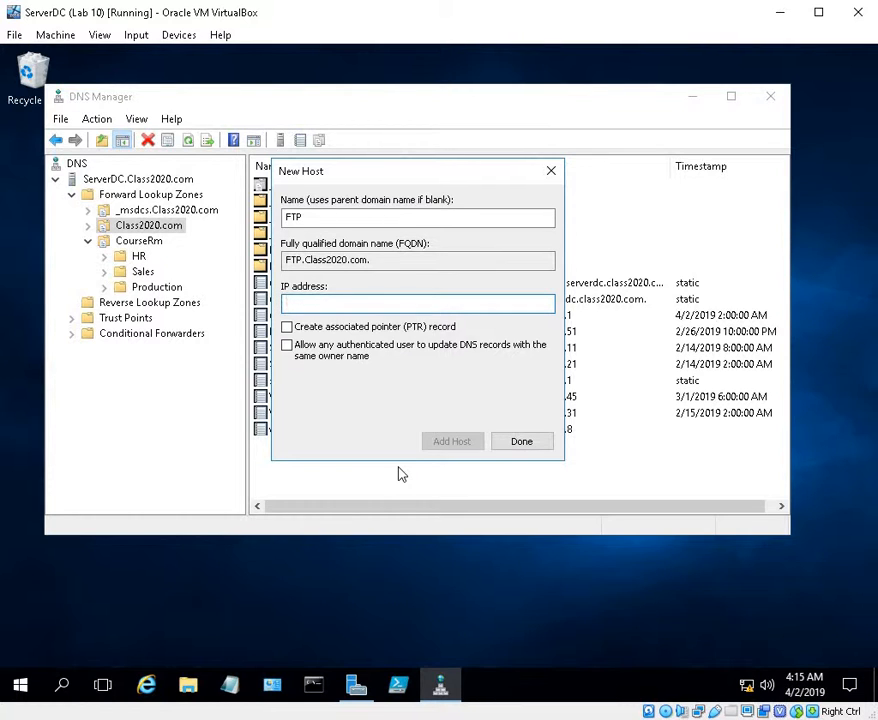
pyautogui.write('10.1.1.9')
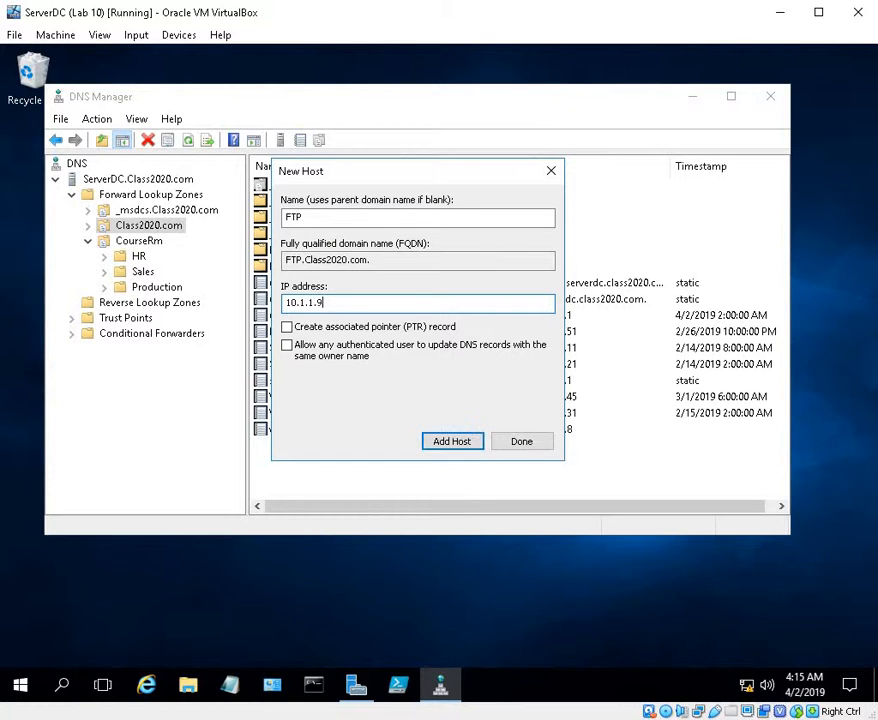
pyautogui.click(463, 446)
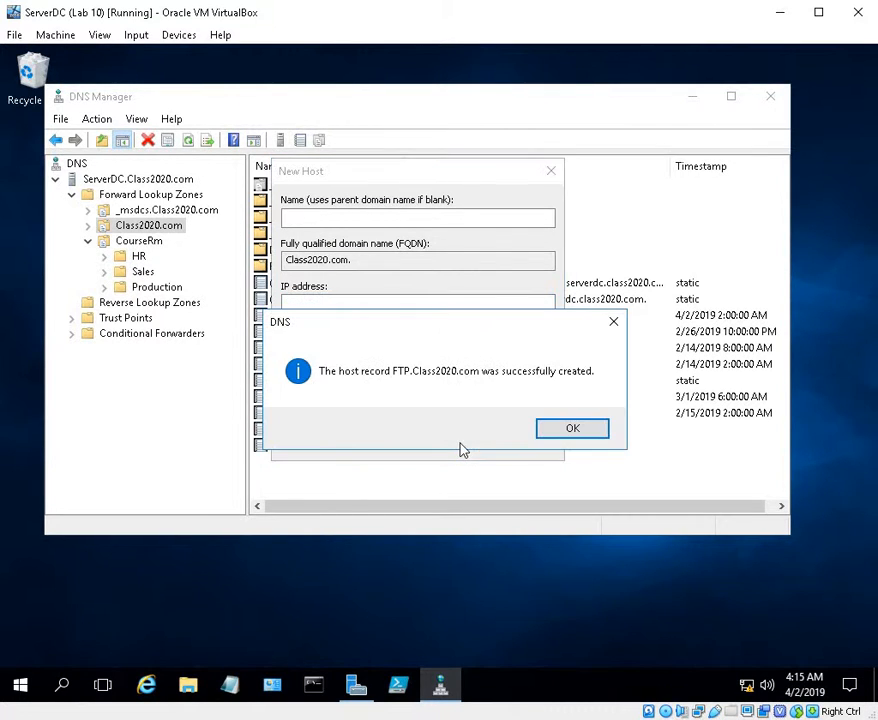
pyautogui.click(573, 430)
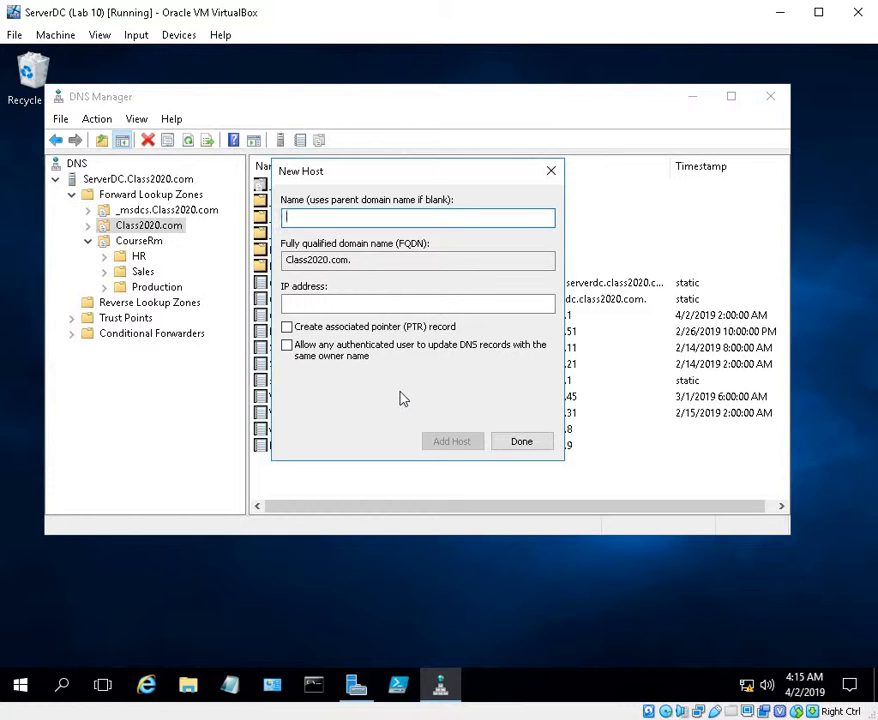
# Add a host record named Mail with IP address 10.1.1.10 to Class2020.com and finish adding hosts there
pyautogui.write('Mai')
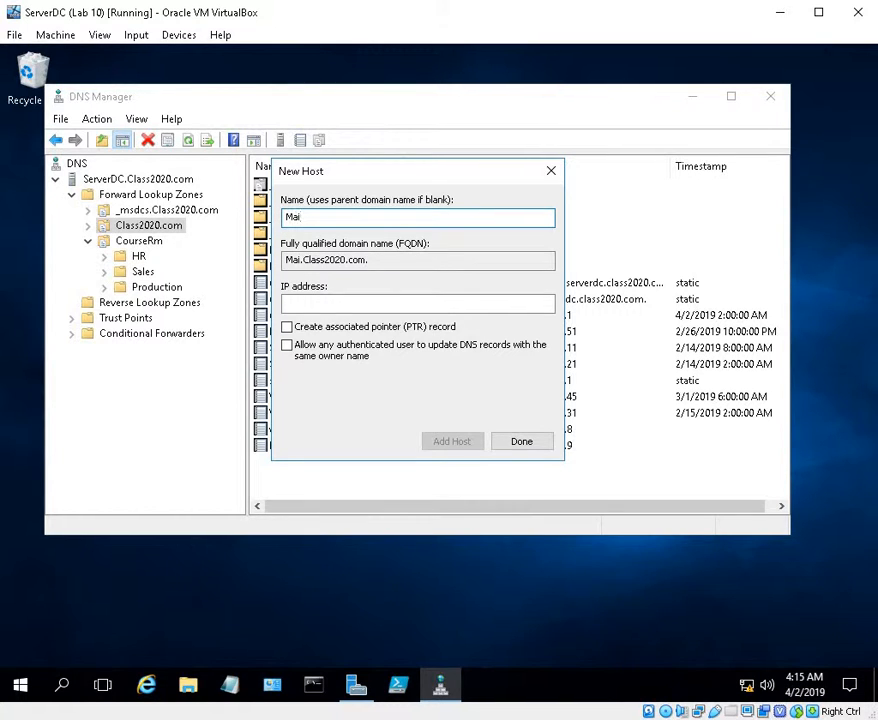
pyautogui.write('l')
pyautogui.press('Tab')
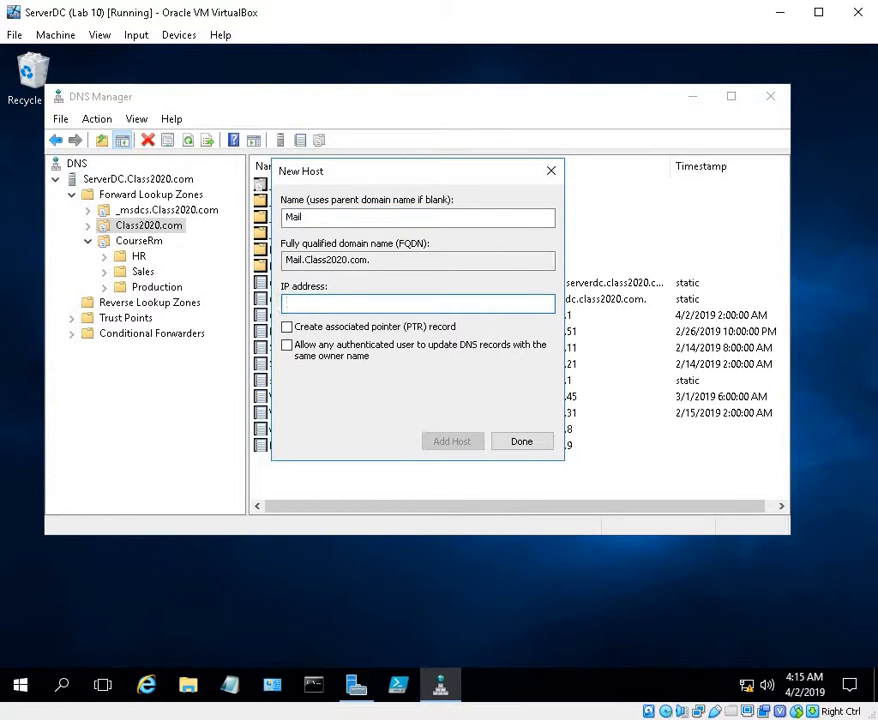
pyautogui.write('10.1.1.10')
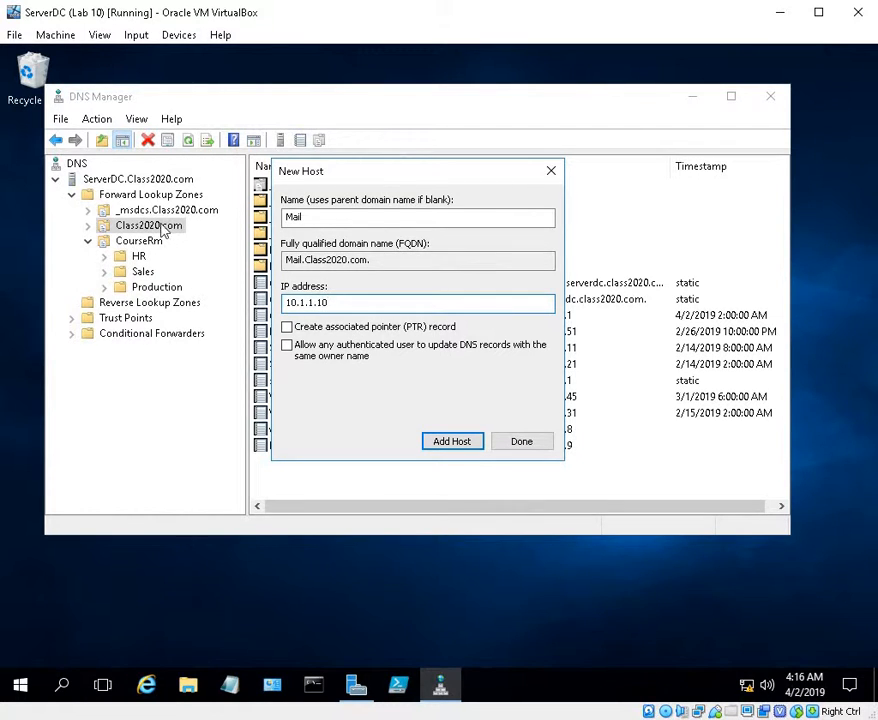
pyautogui.click(459, 442)
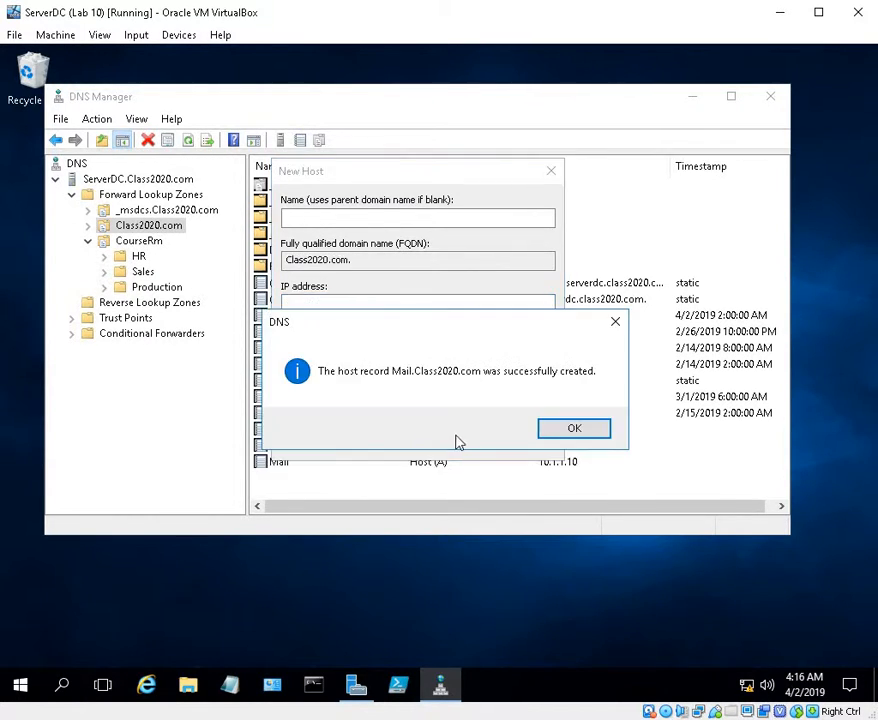
pyautogui.click(571, 428)
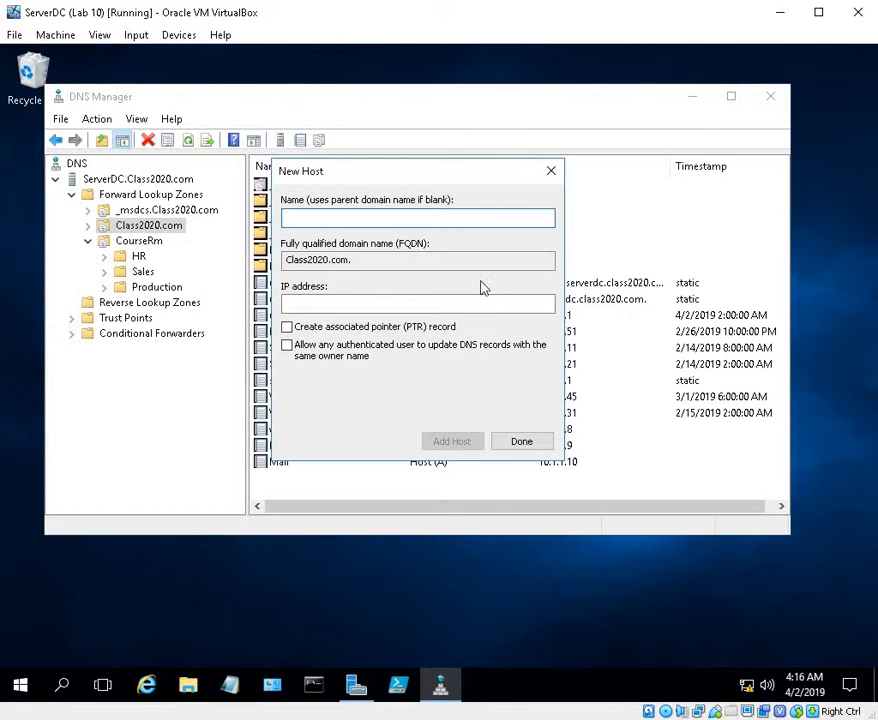
pyautogui.click(521, 443)
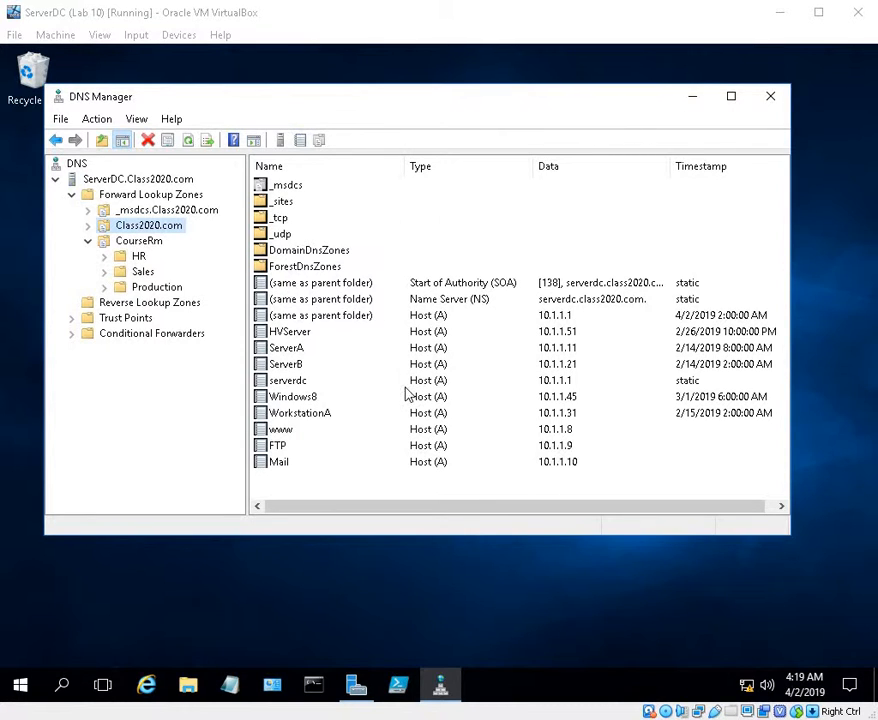
# Add a host record named File1 with IP address 10.1.1.70 to the HR domain of the CourseRm zone
pyautogui.click(139, 256)
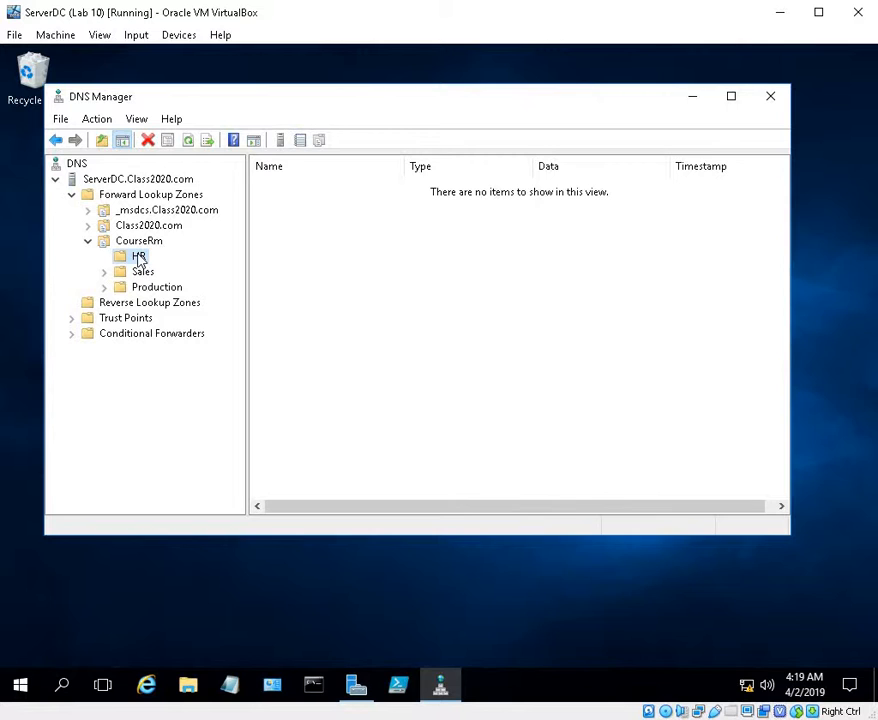
pyautogui.rightClick(139, 257)
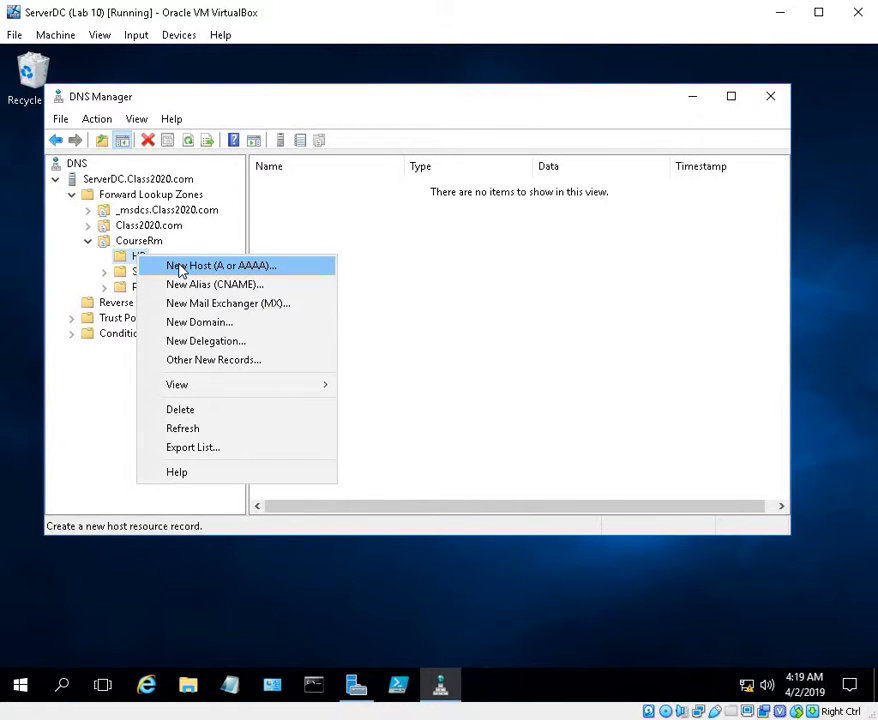
pyautogui.click(248, 270)
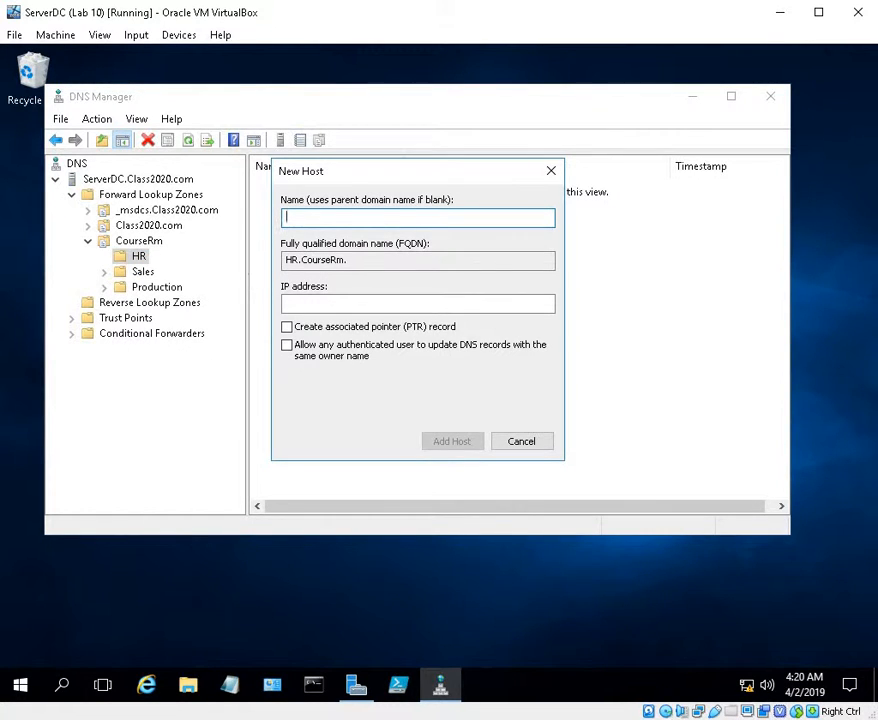
pyautogui.write('File')
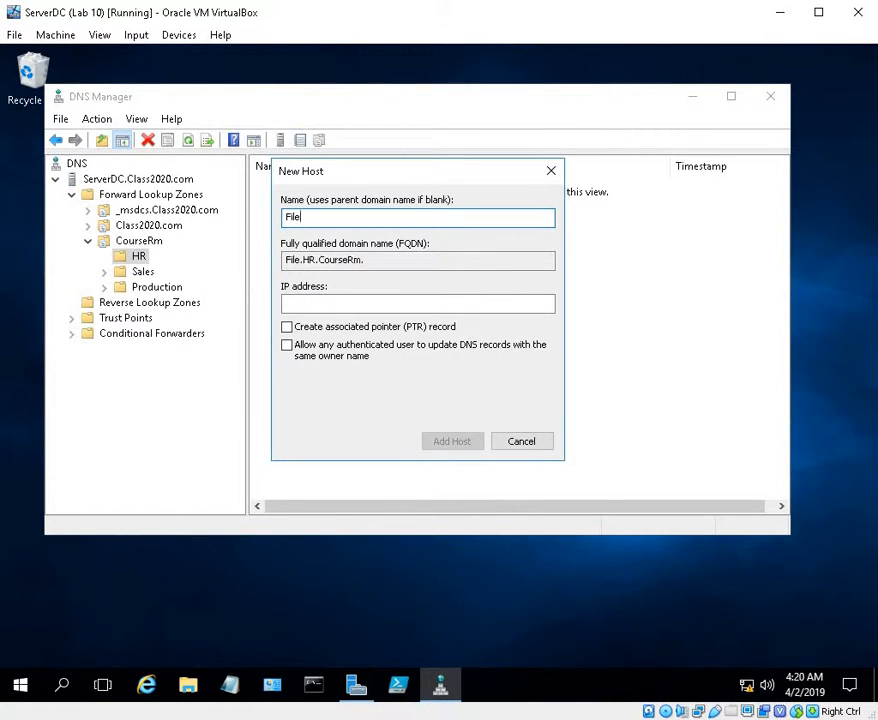
pyautogui.write('2')
pyautogui.press('BackSpace')
pyautogui.write('1')
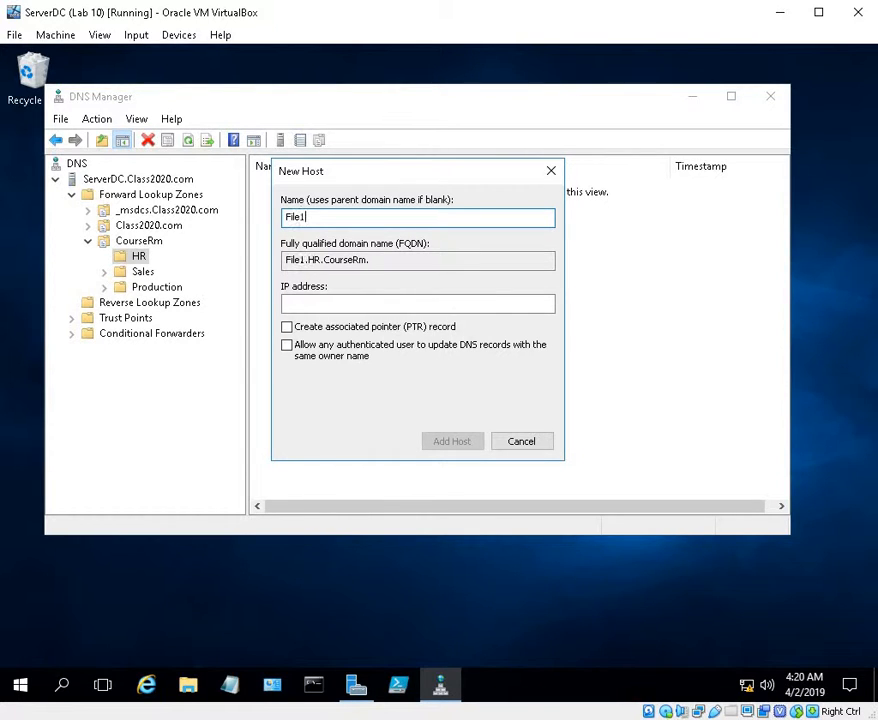
pyautogui.click(343, 311)
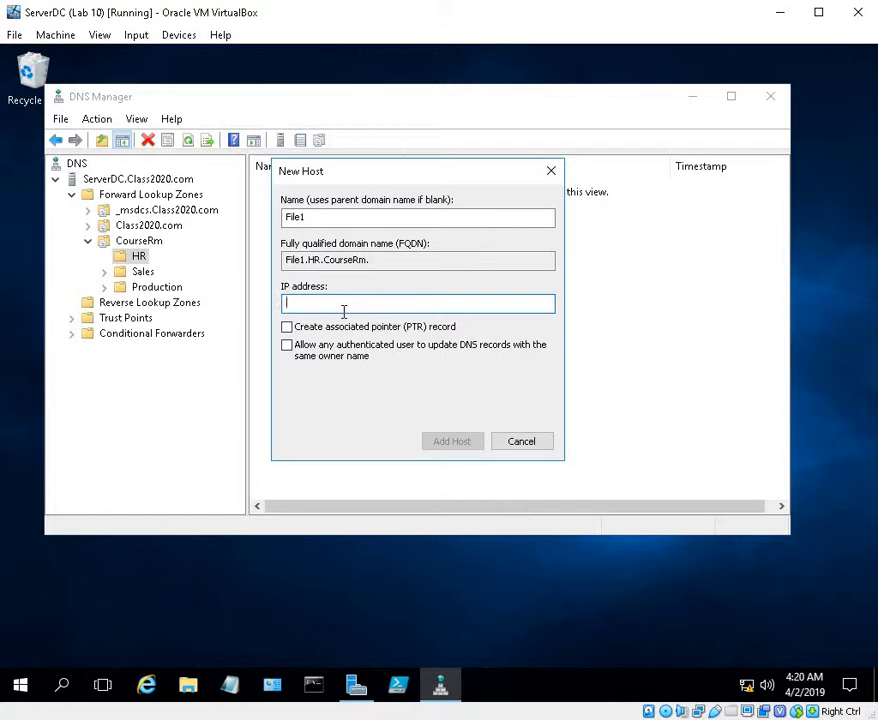
pyautogui.write('10.1.1.70')
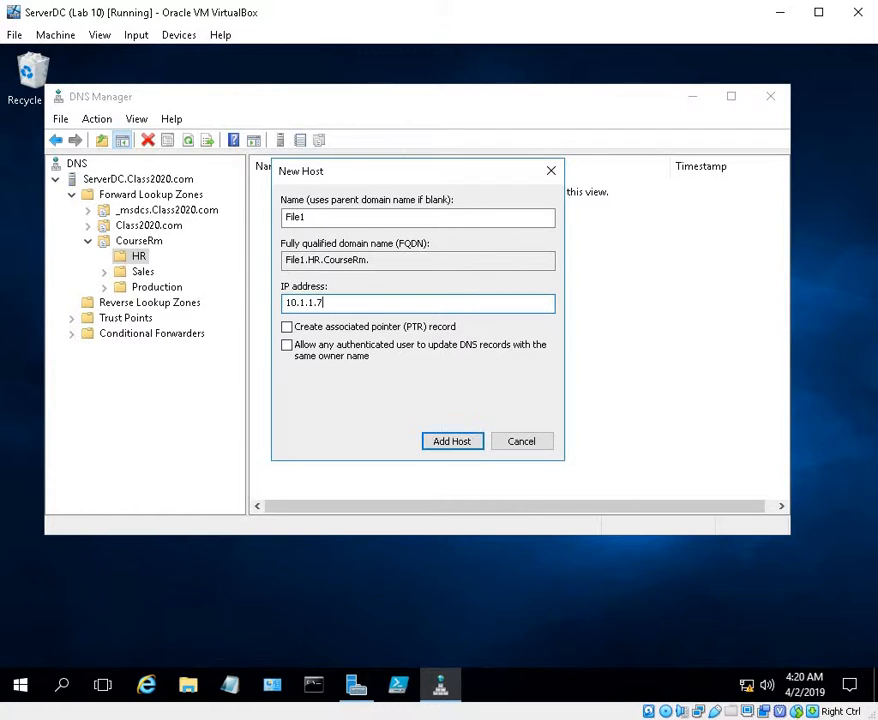
pyautogui.click(455, 444)
pyautogui.click(598, 432)
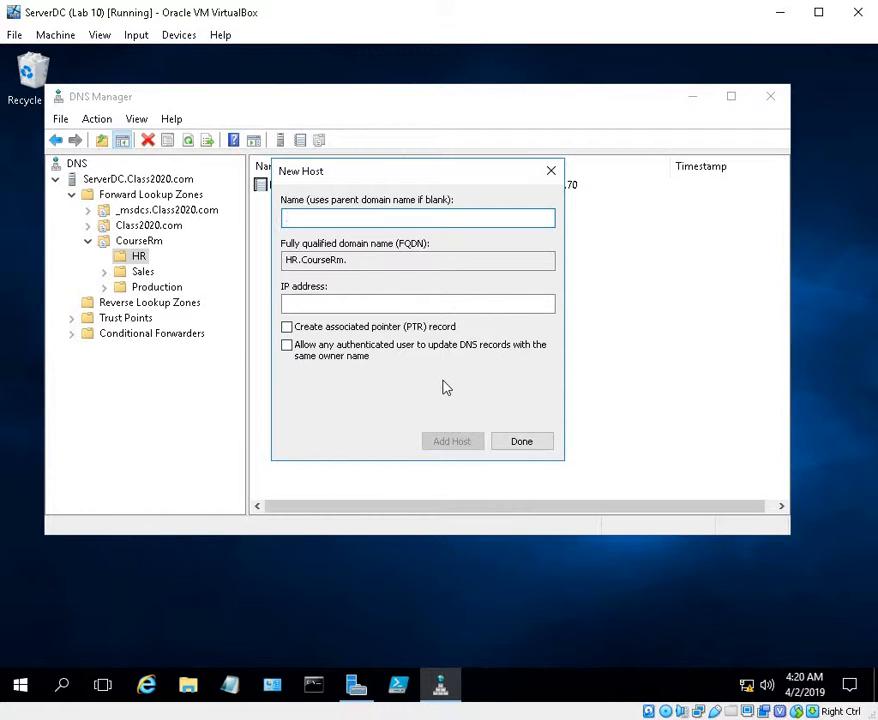
# Add a host record named BK with IP address 10.1.1.71 to the HR domain
pyautogui.write('Bk')
pyautogui.press('BackSpace')
pyautogui.write('K')
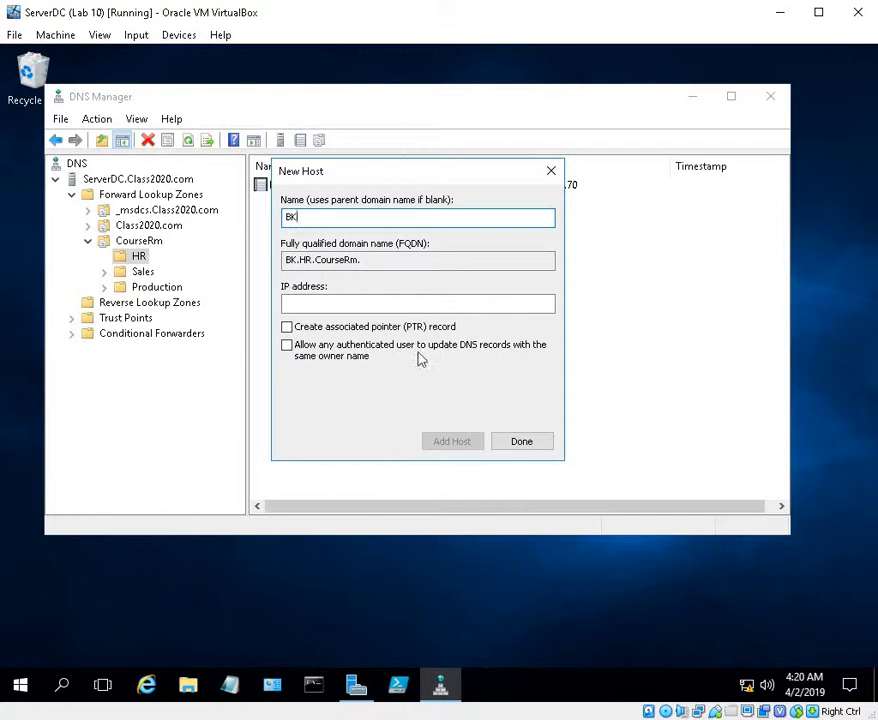
pyautogui.click(329, 307)
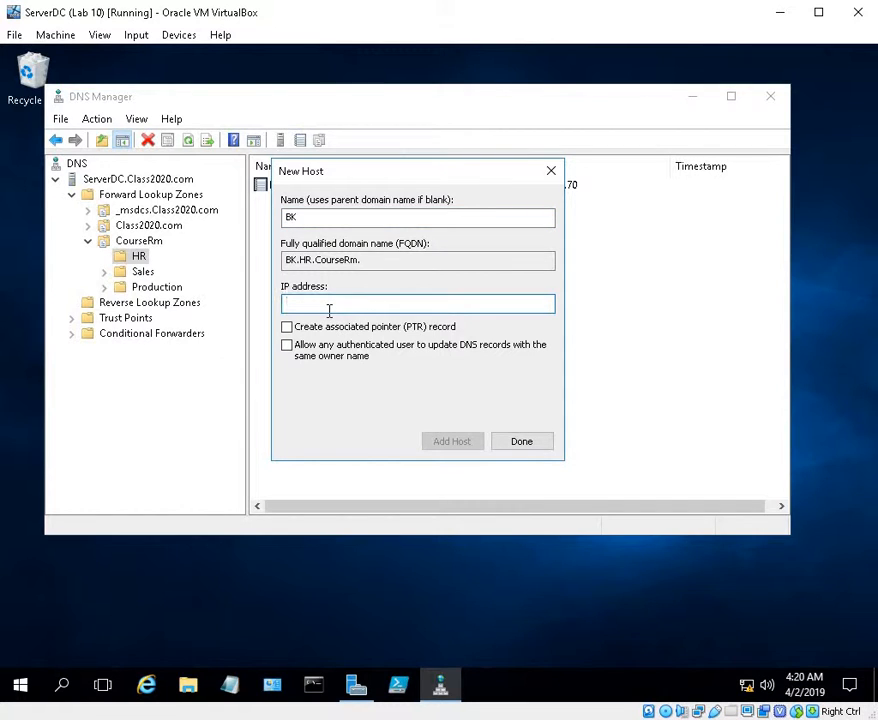
pyautogui.write('10.1.1.71')
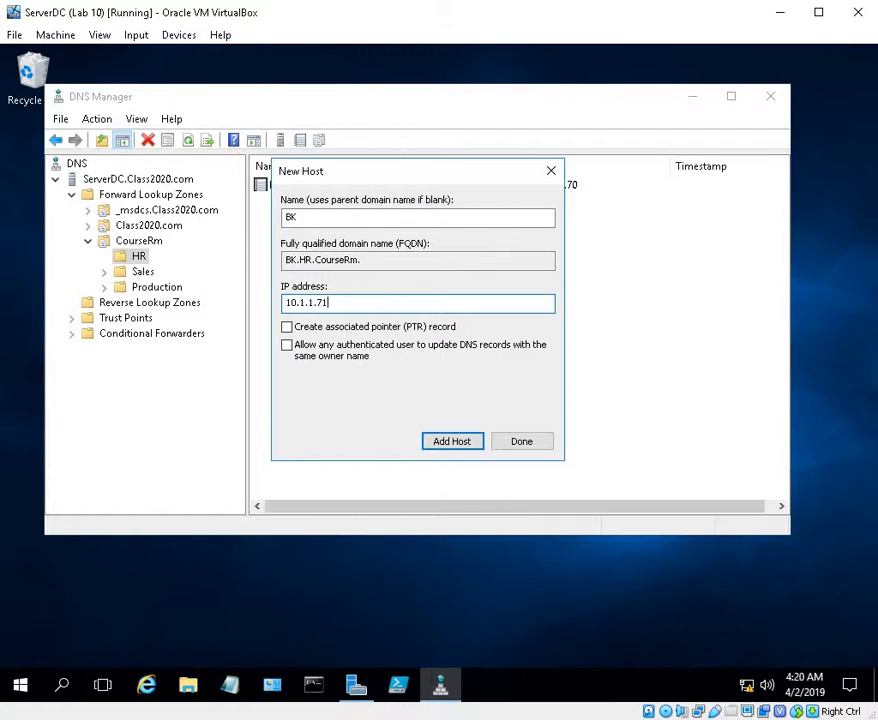
pyautogui.click(443, 438)
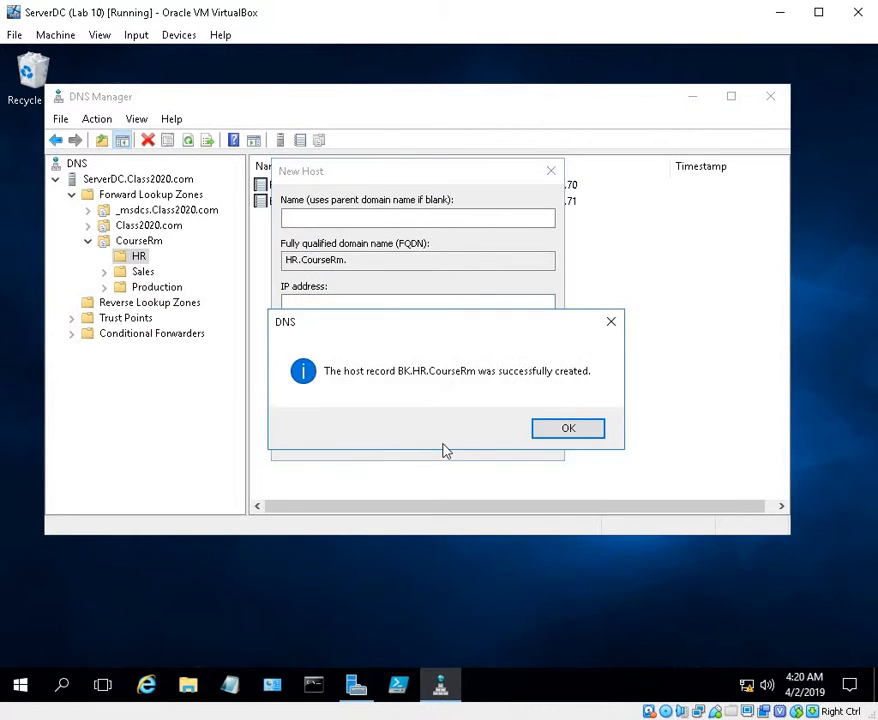
pyautogui.click(598, 433)
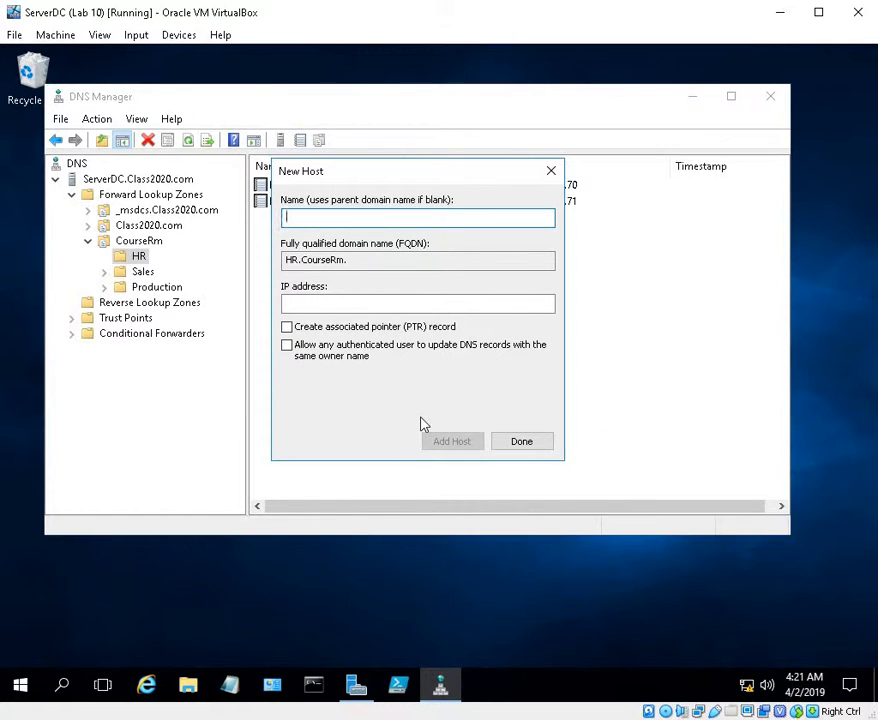
# Add a host record named IntranetServer with IP address 10.1.1.72 to the HR domain
pyautogui.write('Intr')
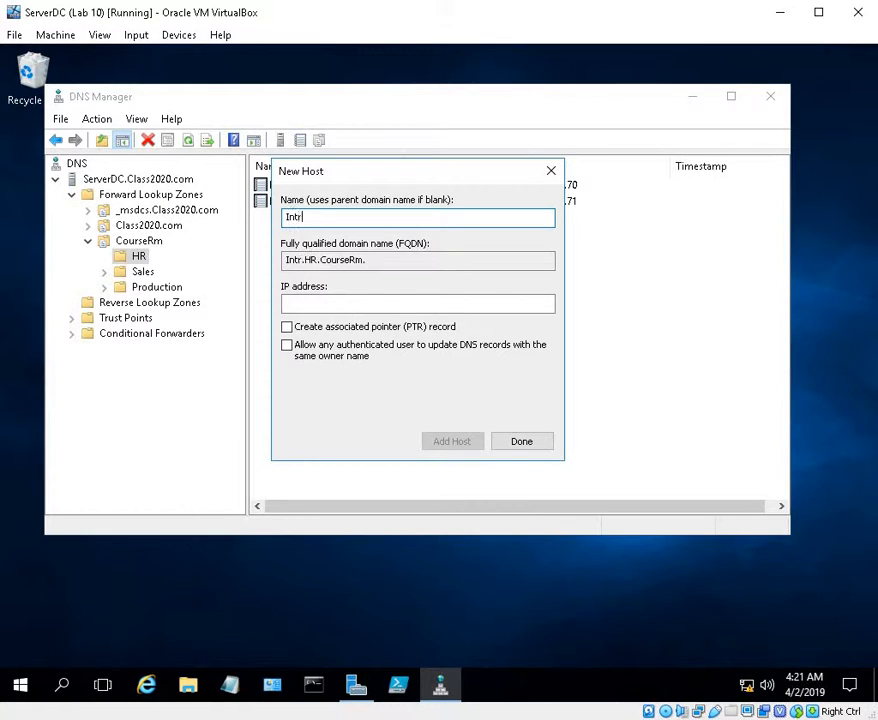
pyautogui.write('an')
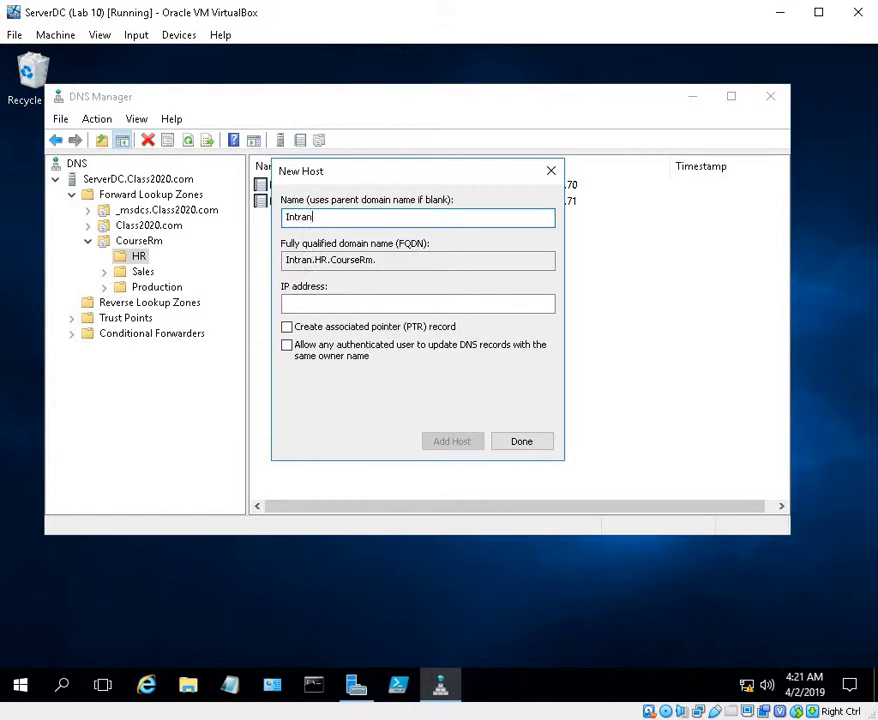
pyautogui.write('et')
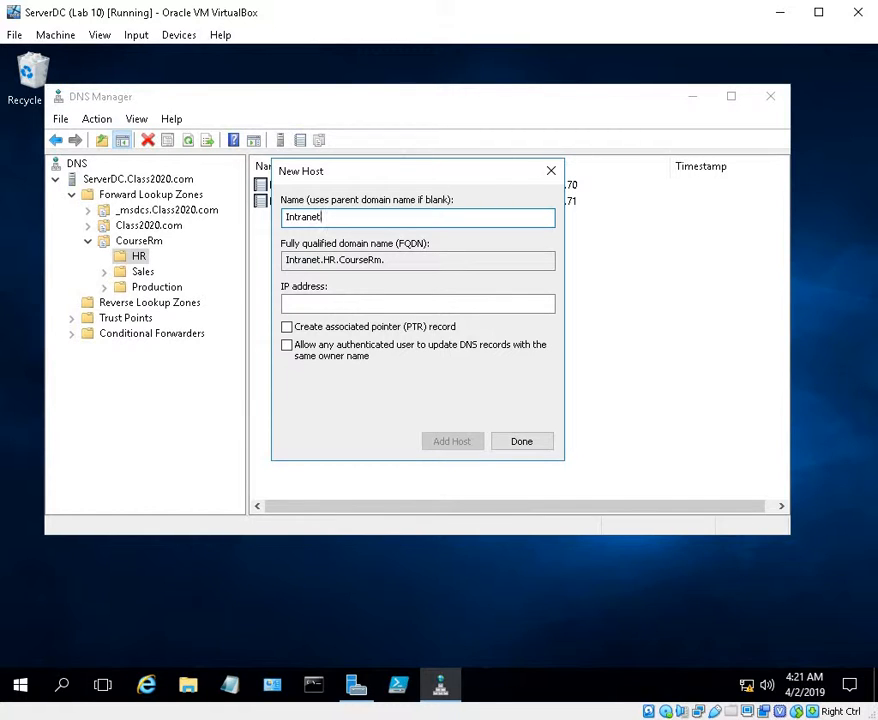
pyautogui.write(' S')
pyautogui.press('BackSpace')
pyautogui.press('BackSpace')
pyautogui.write('Server')
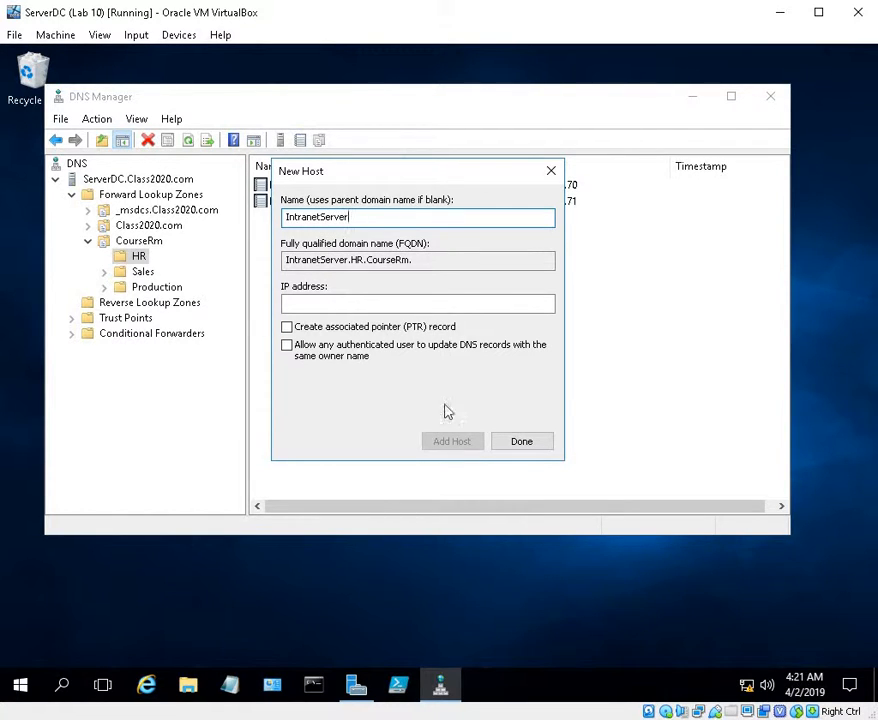
pyautogui.click(364, 310)
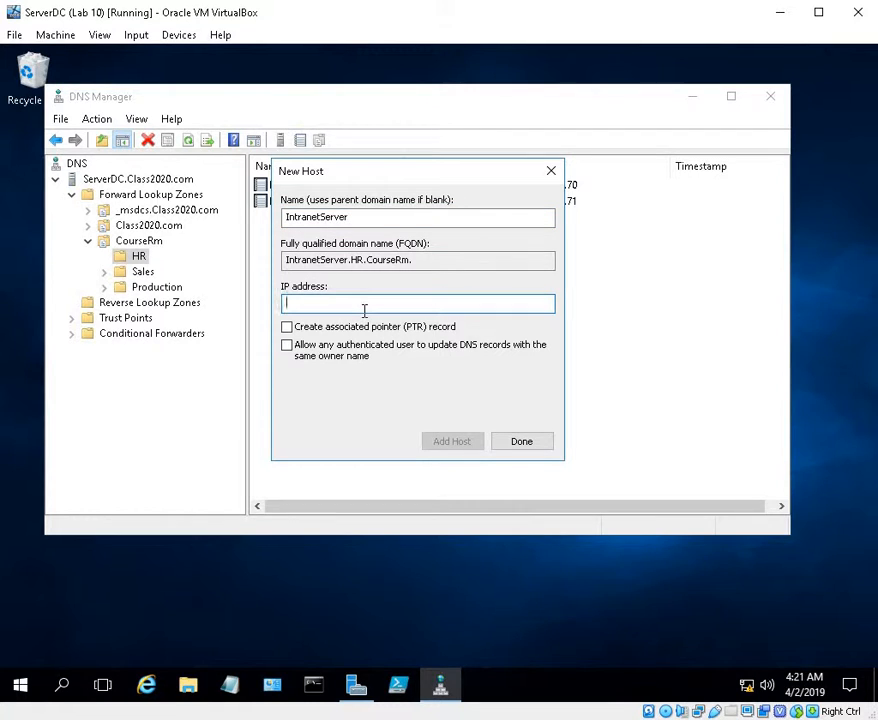
pyautogui.write('10.1.1.72')
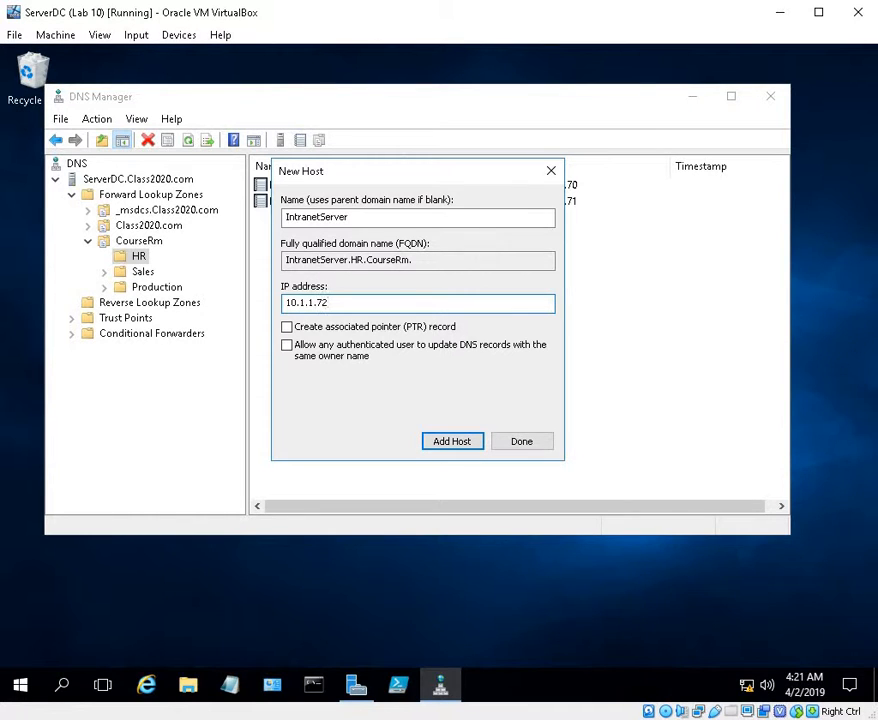
pyautogui.click(477, 452)
pyautogui.click(580, 434)
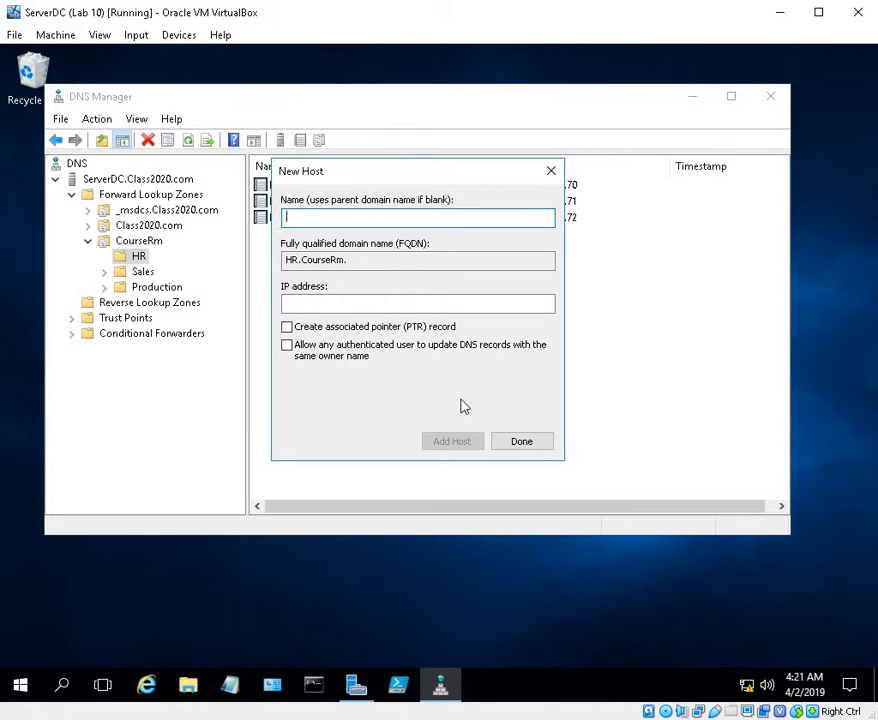
# Add a host record named WkS8 with IP address 10.1.1.73 to the HR domain
pyautogui.write('WkS')
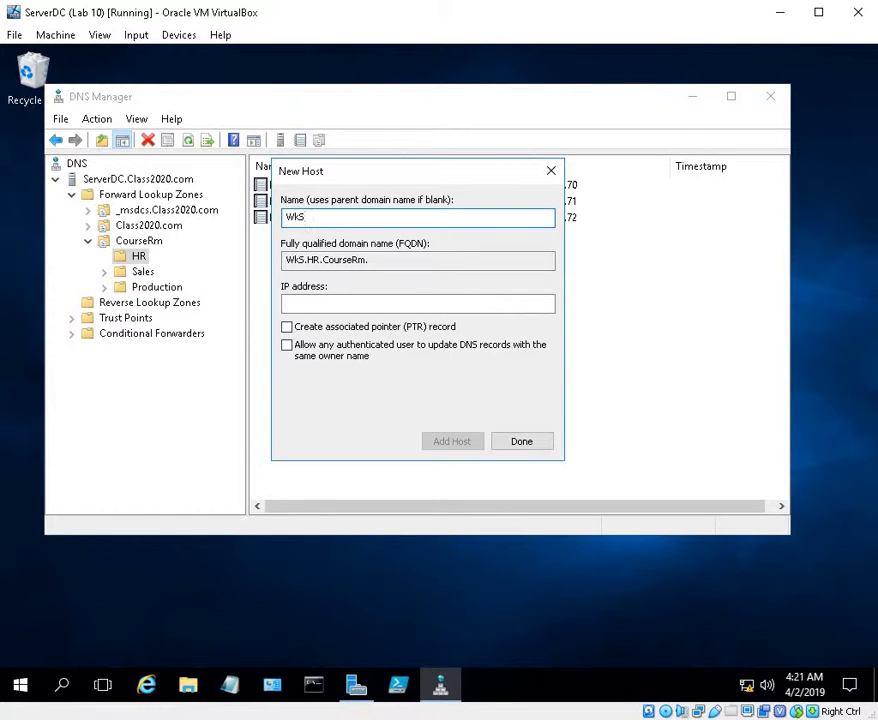
pyautogui.write('8')
pyautogui.click(376, 305)
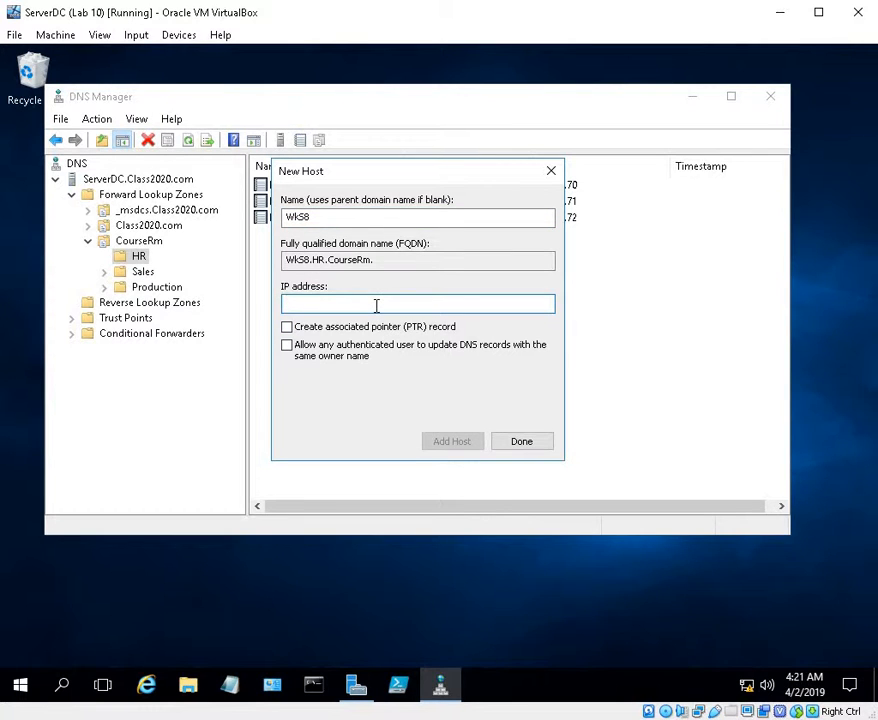
pyautogui.write('10.1.1.73')
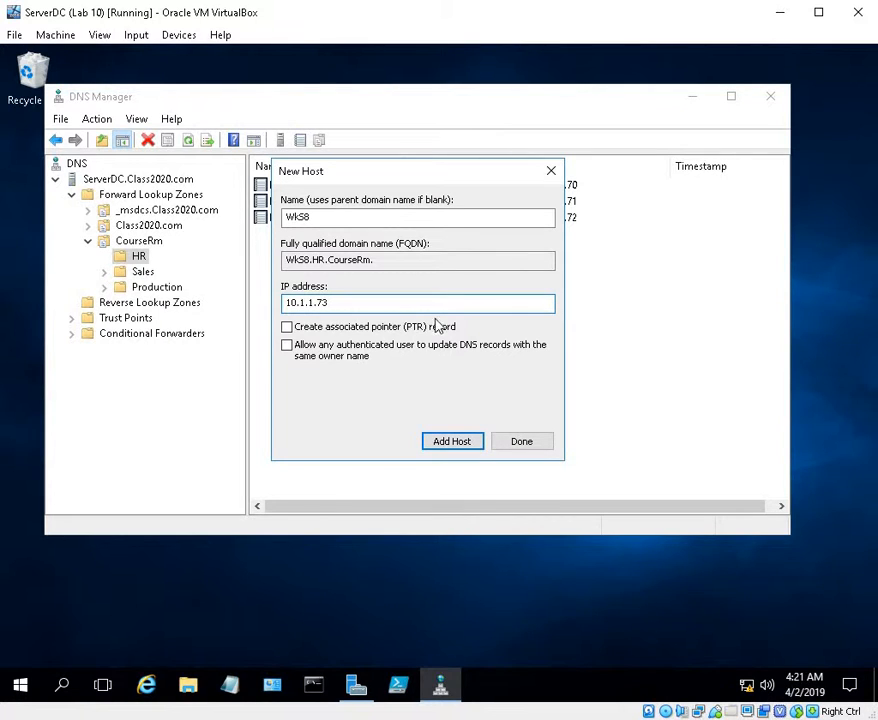
pyautogui.click(458, 443)
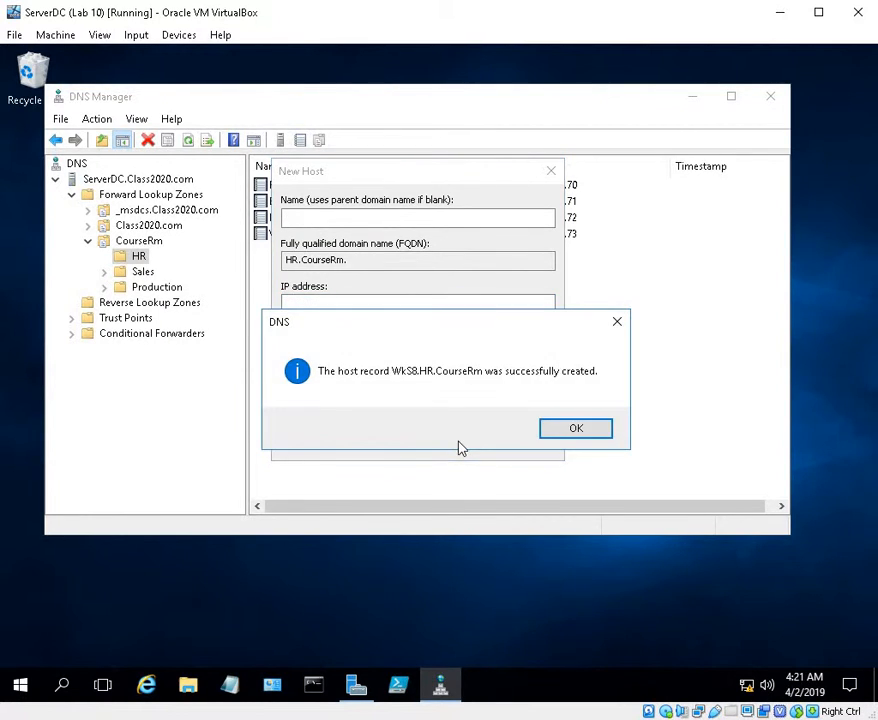
pyautogui.click(603, 432)
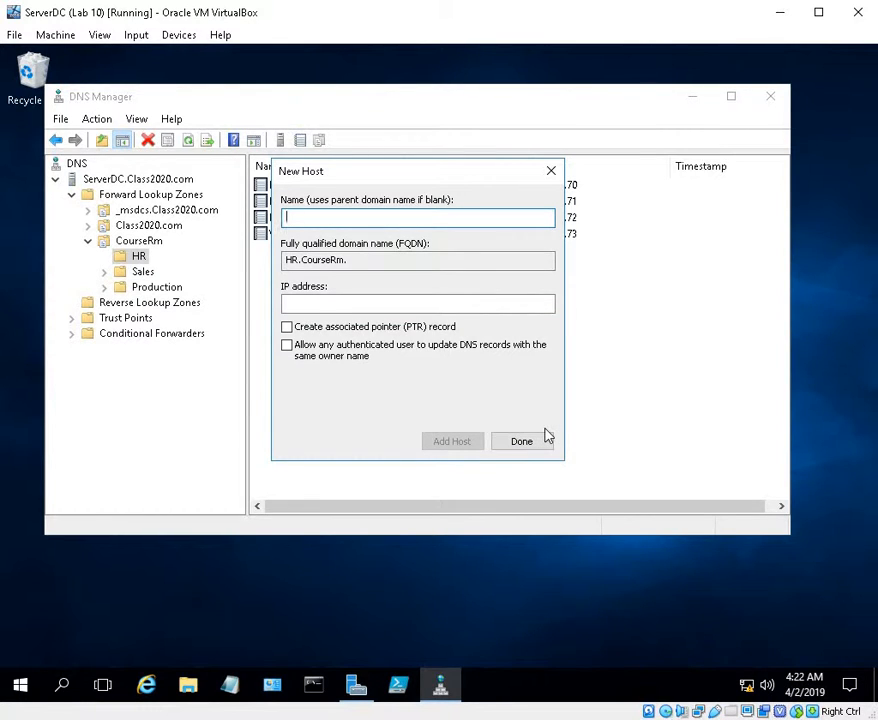
# Add a host record named WKS19 with IP address 10.1.1.74 to the HR domain and finish adding hosts there
pyautogui.write('WK')
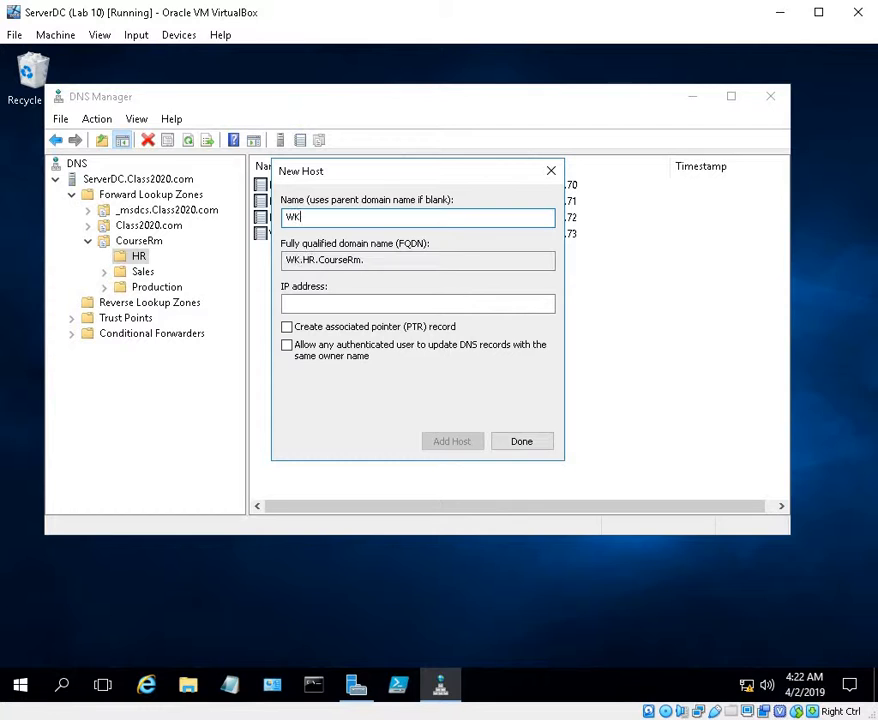
pyautogui.write('S19')
pyautogui.click(371, 305)
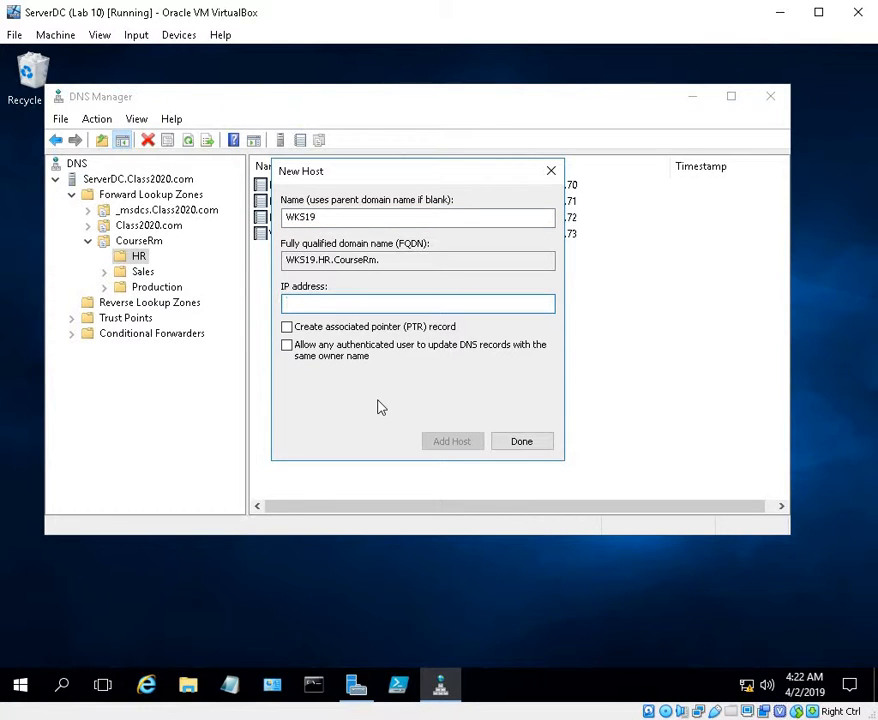
pyautogui.write('10.1.1.74')
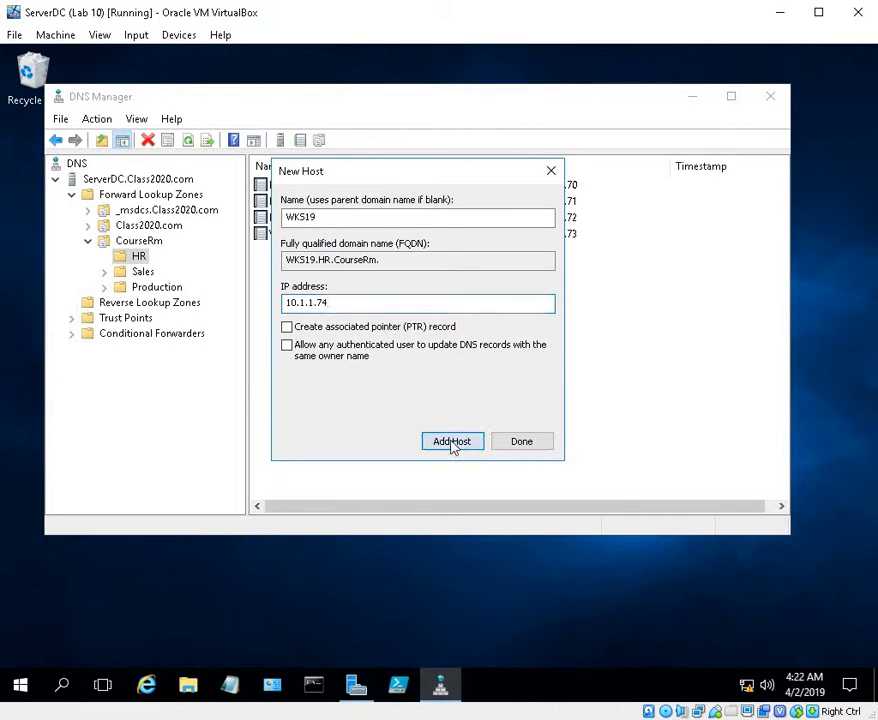
pyautogui.click(451, 442)
pyautogui.click(562, 433)
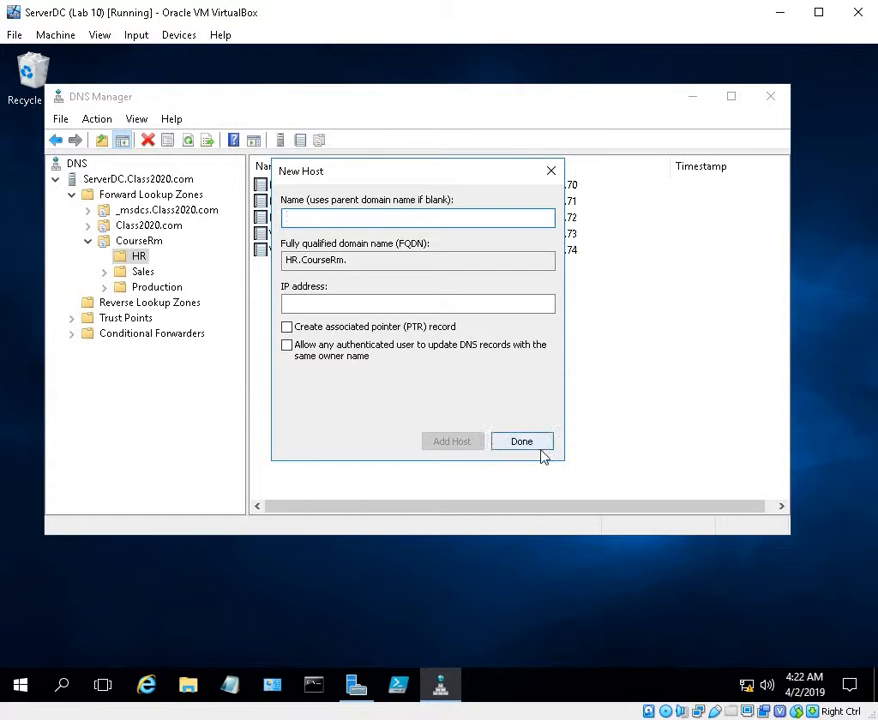
pyautogui.click(540, 449)
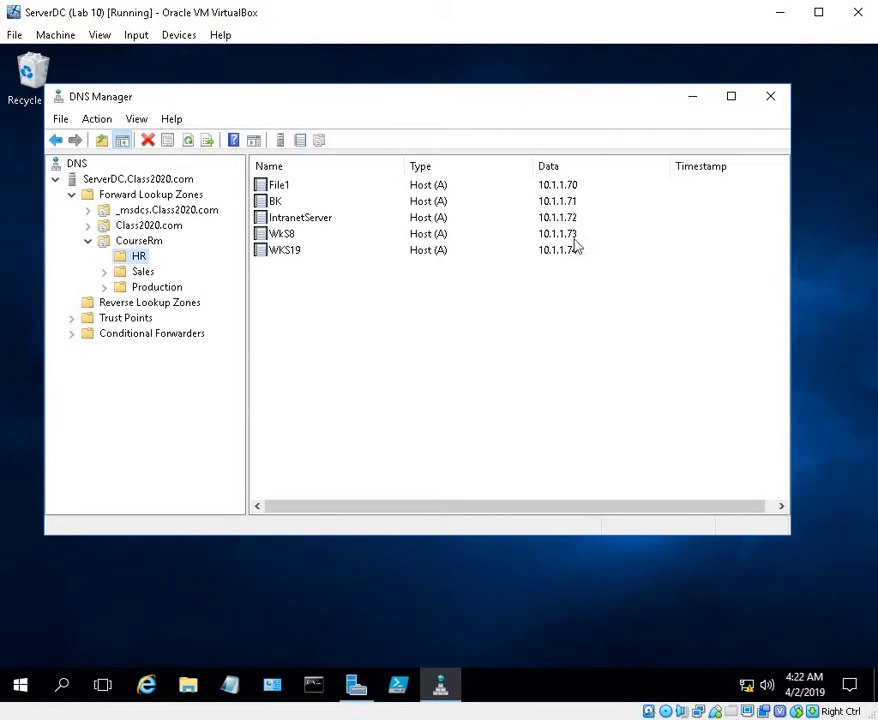
# Add a host record named File with IP address 10.1.1.80 to the Sales domain of the CourseRm zone
pyautogui.click(140, 271)
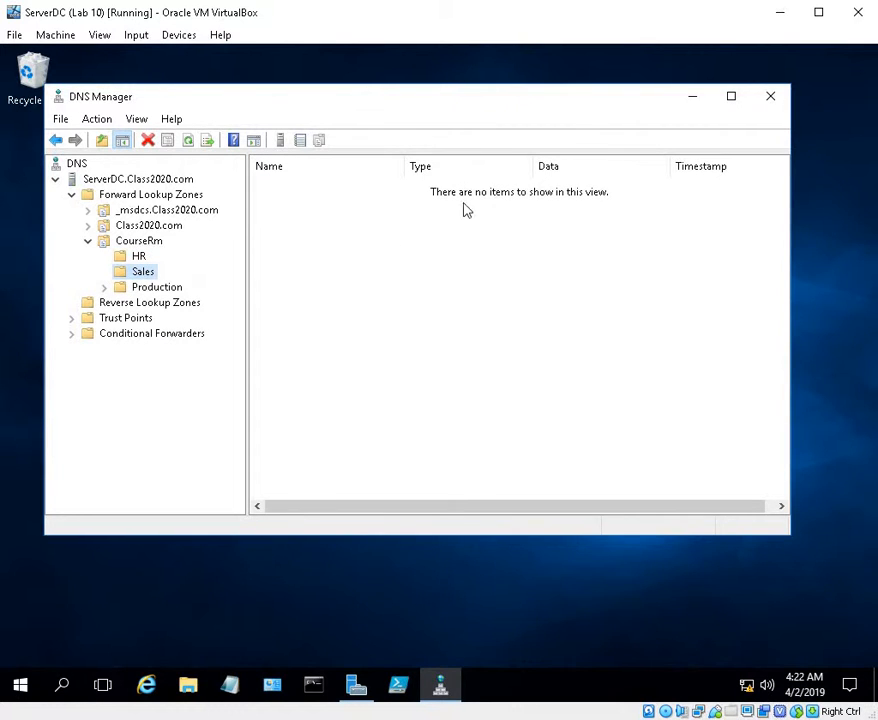
pyautogui.rightClick(135, 273)
pyautogui.click(176, 283)
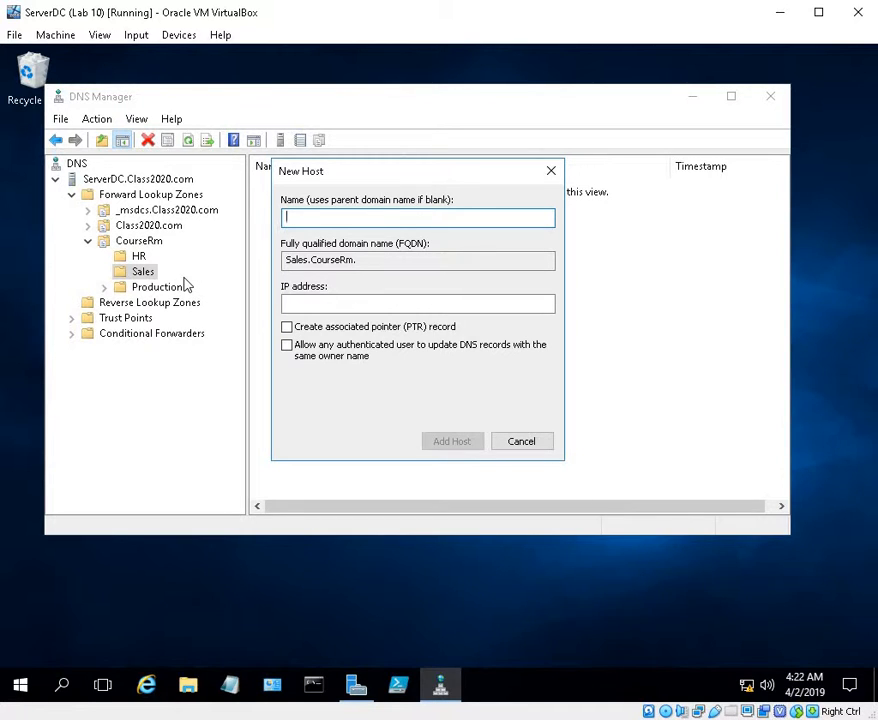
pyautogui.write('F')
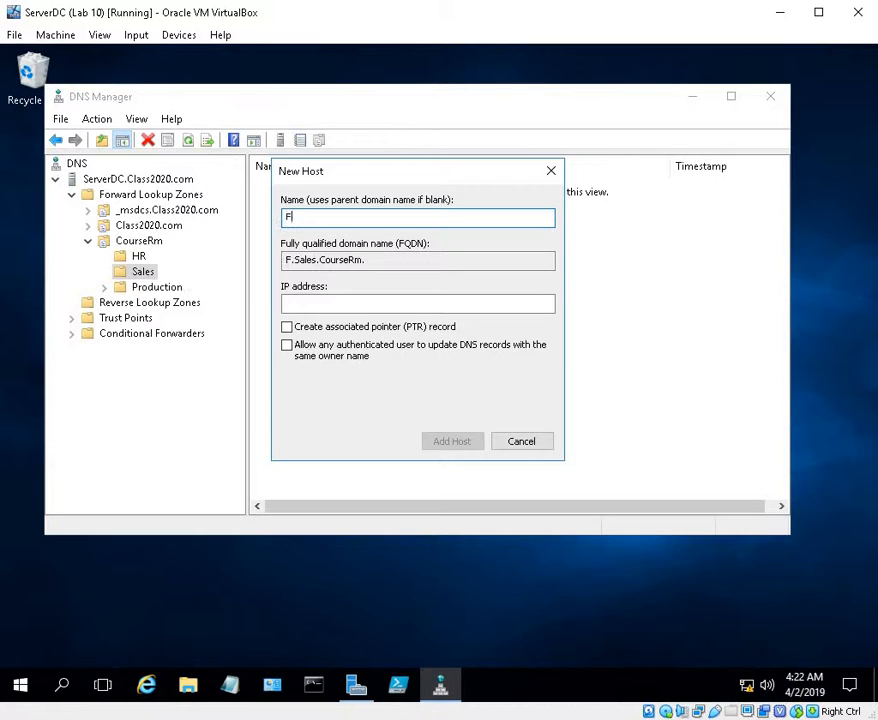
pyautogui.write('ile')
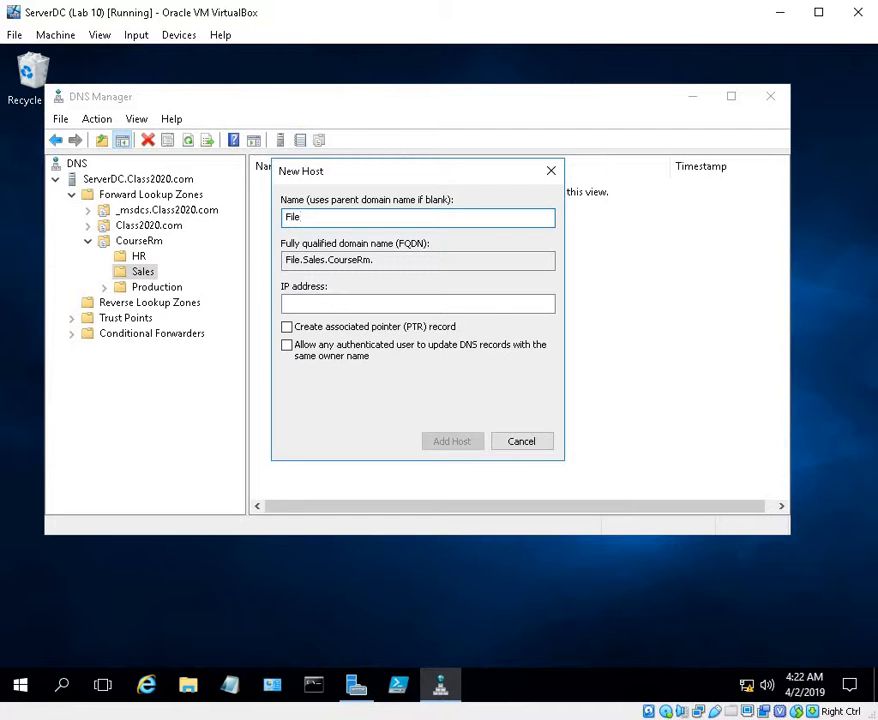
pyautogui.write('1')
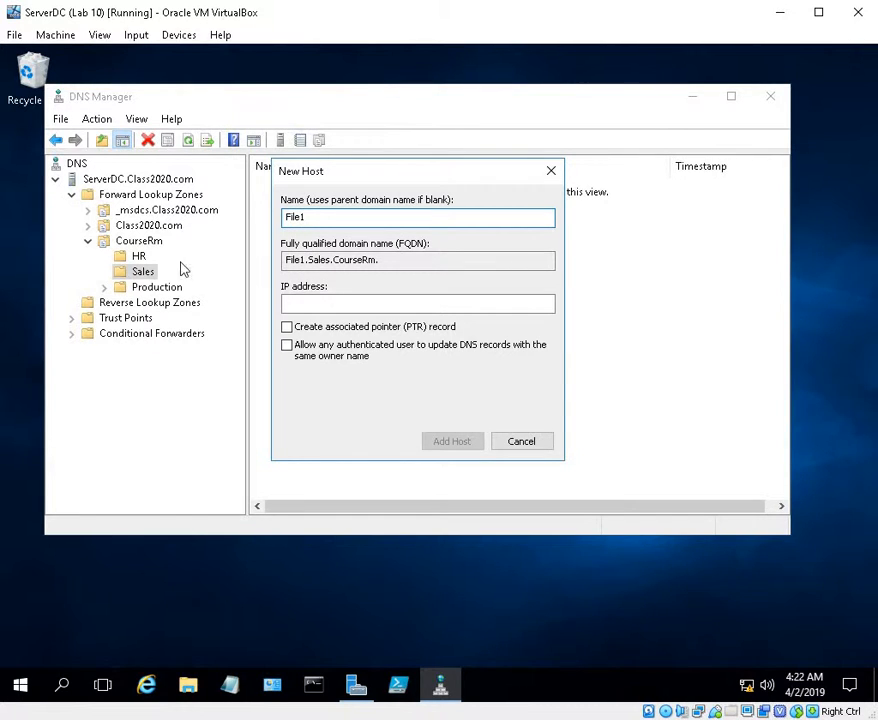
pyautogui.click(323, 306)
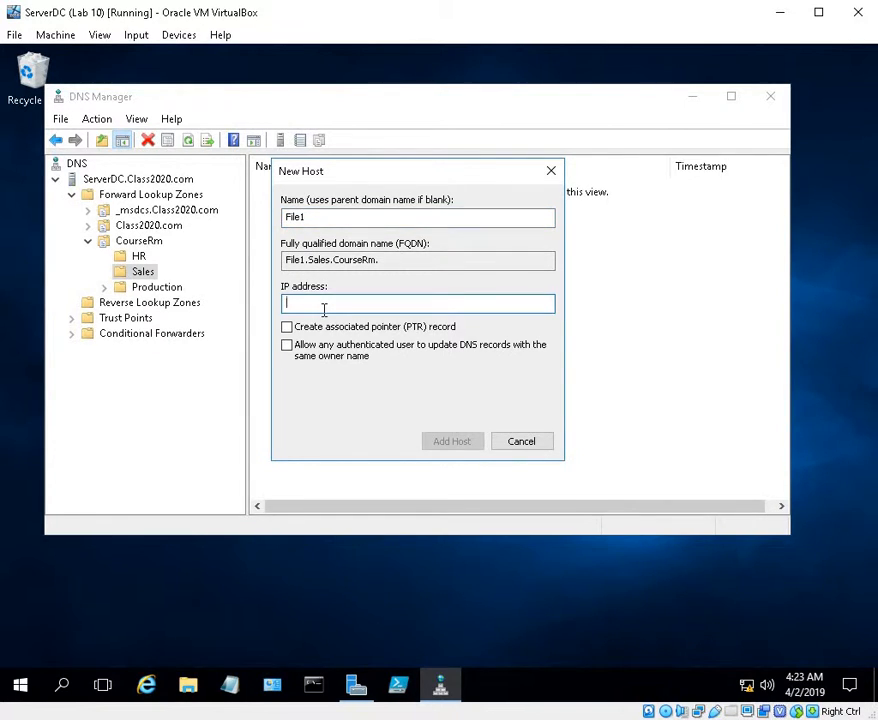
pyautogui.click(333, 213)
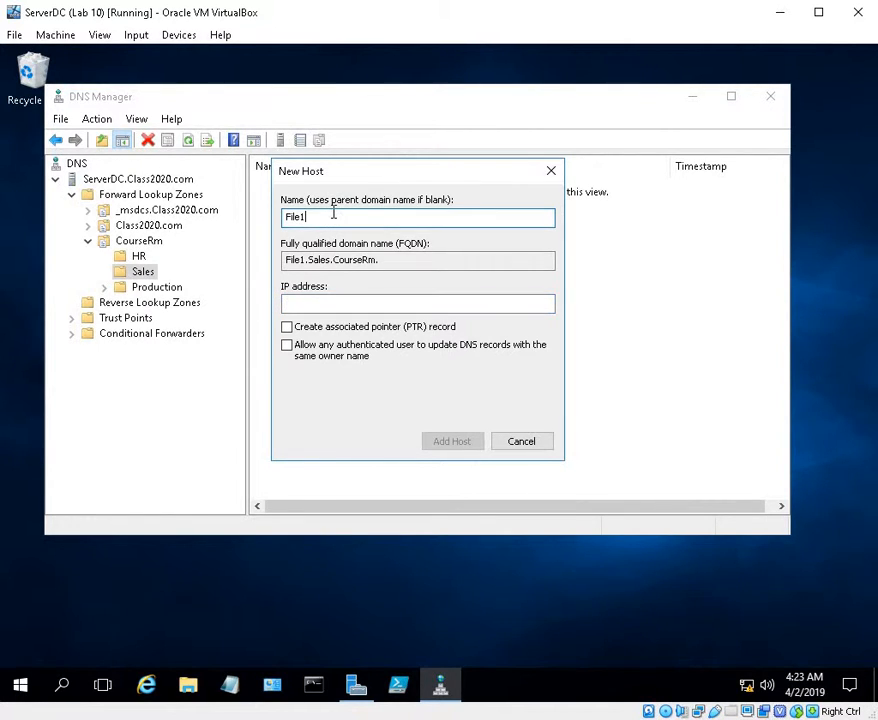
pyautogui.press('BackSpace')
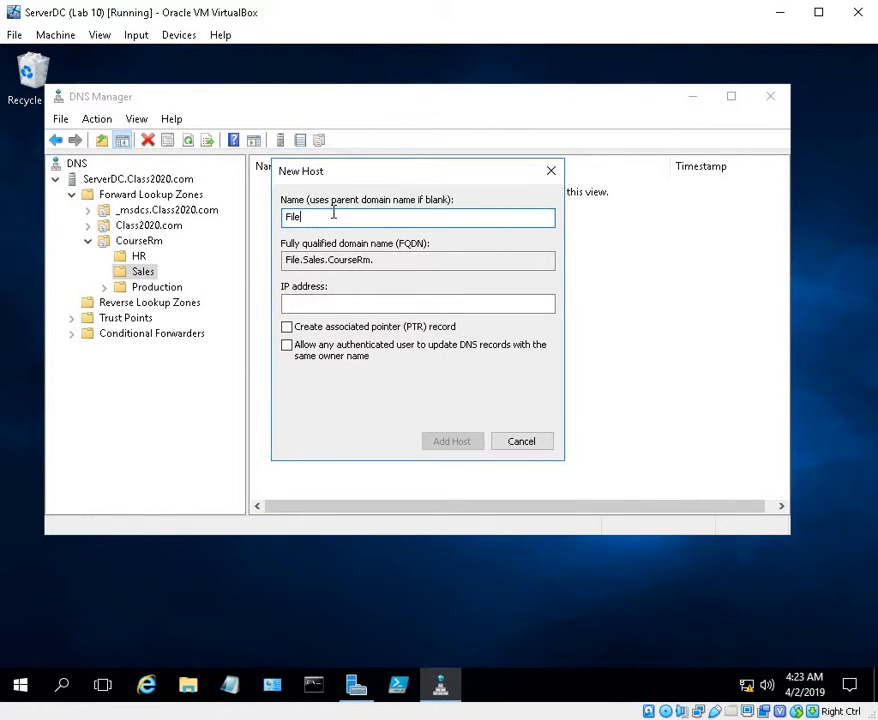
pyautogui.click(333, 303)
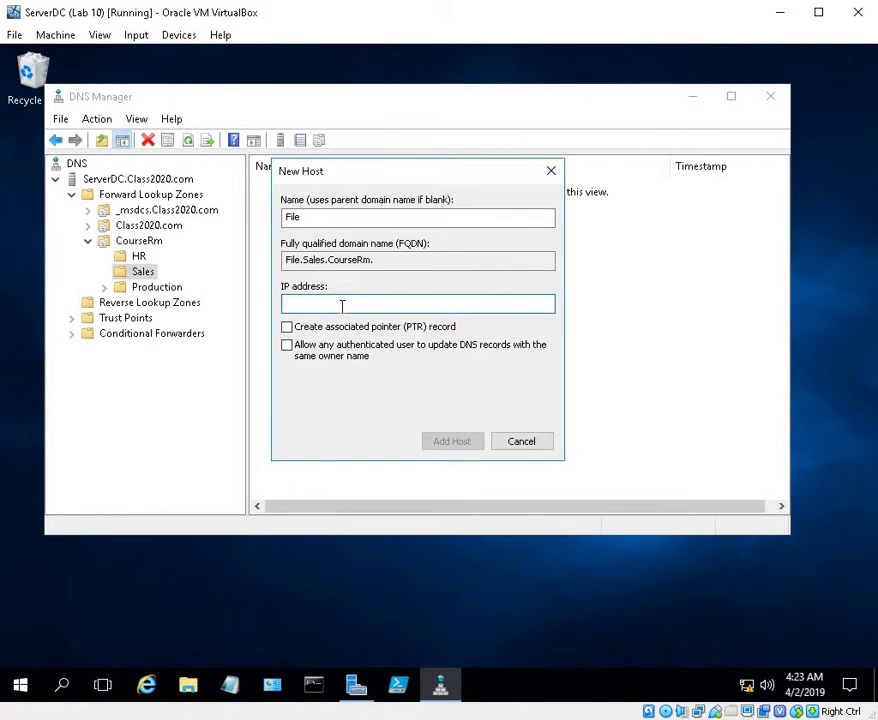
pyautogui.write('1.1.80.1.1.80')
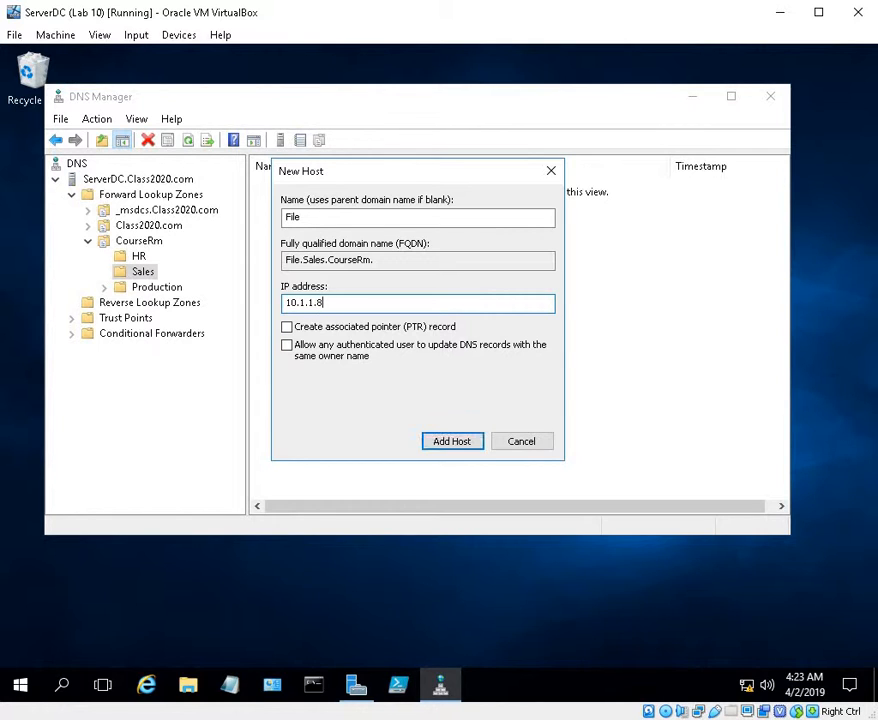
pyautogui.click(435, 440)
pyautogui.click(571, 428)
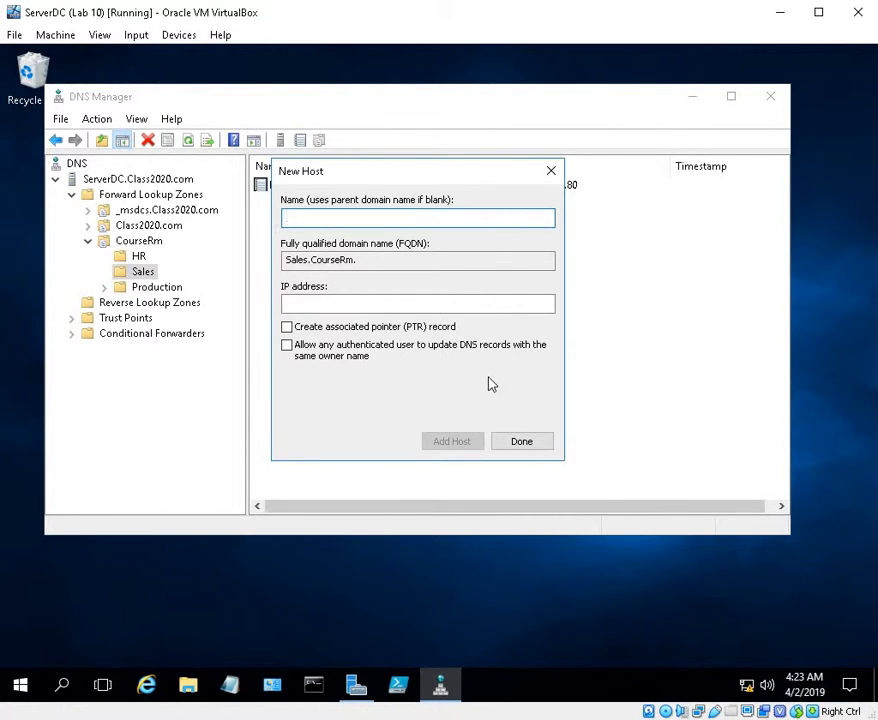
# Add a host record named DataServer with IP address 10.1.1.81 to the Sales domain
pyautogui.write('D')
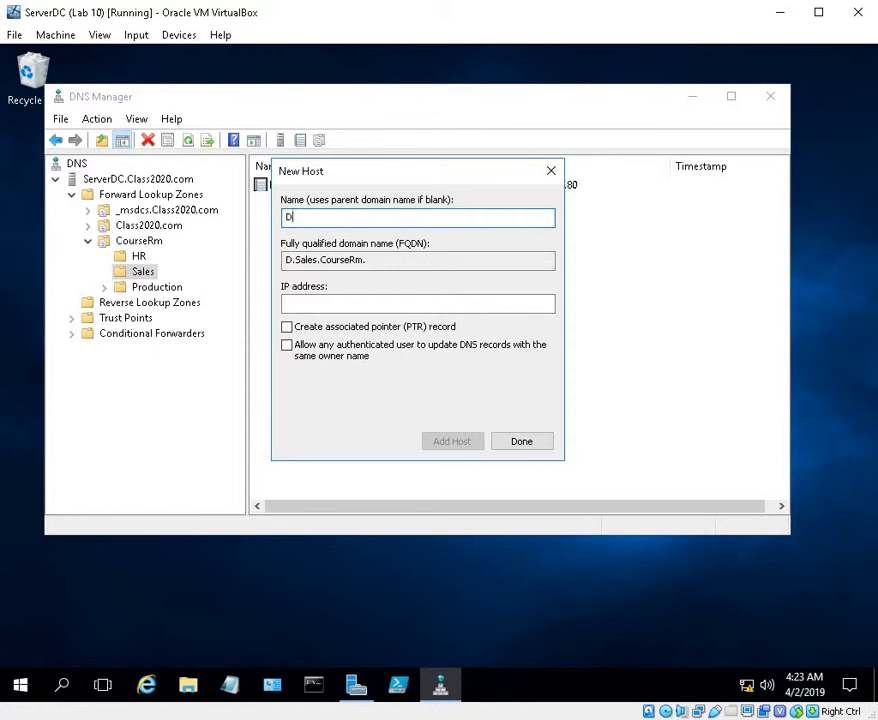
pyautogui.write('ta')
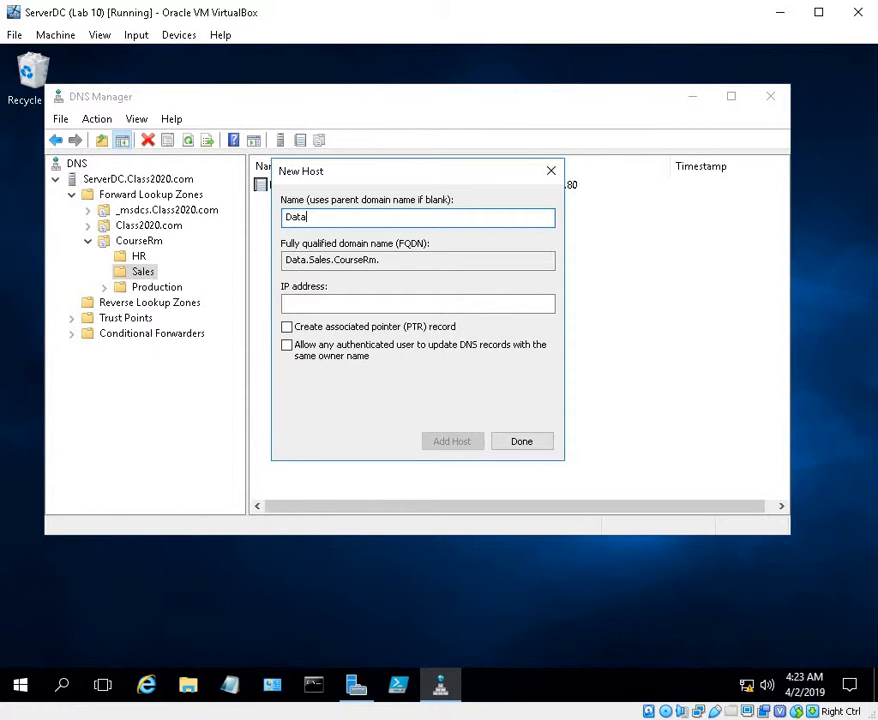
pyautogui.write('Server')
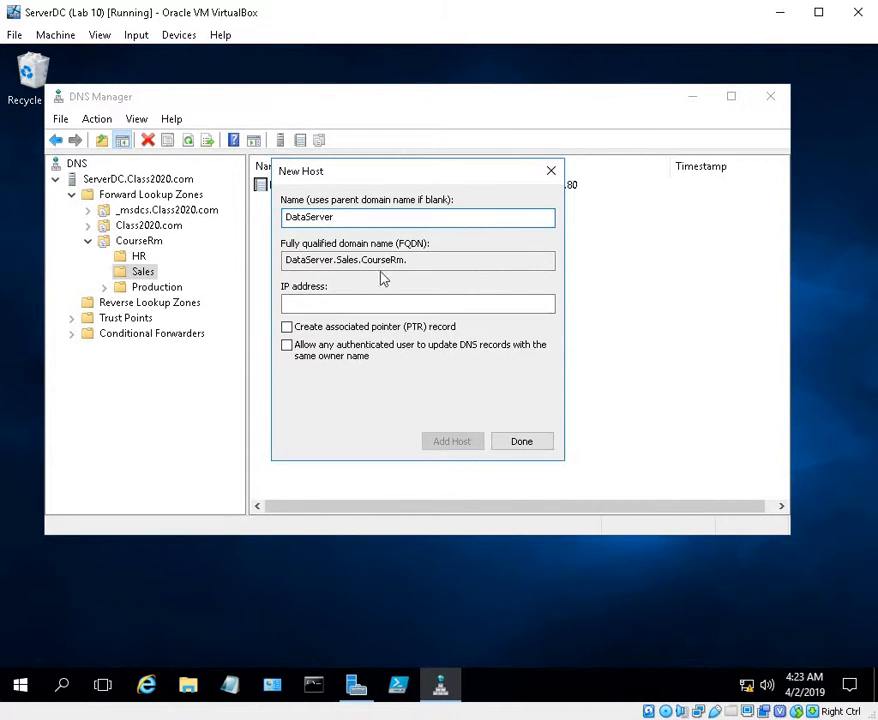
pyautogui.click(357, 304)
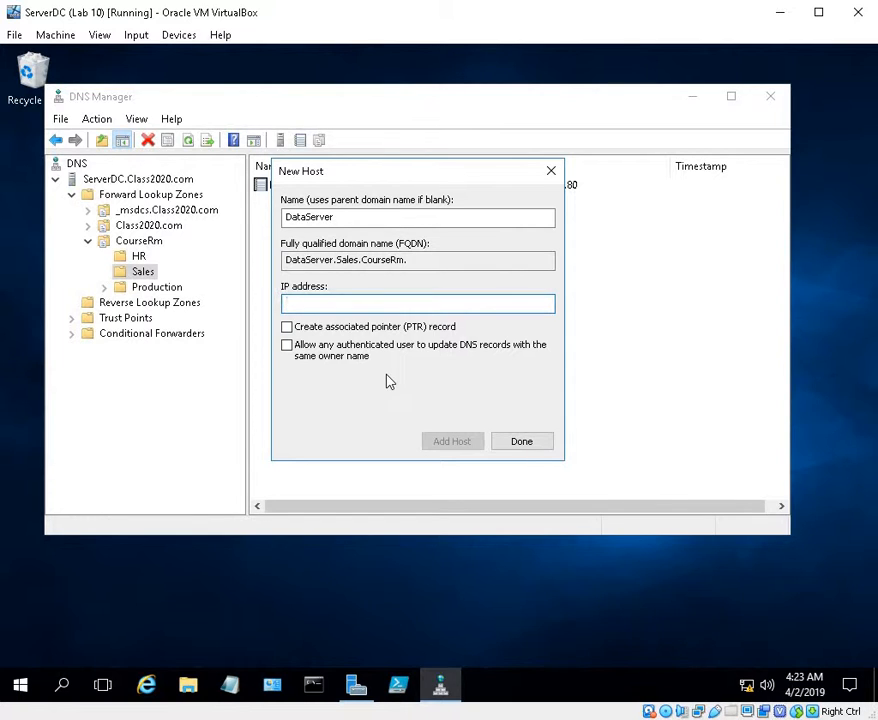
pyautogui.write('10.1.1.81')
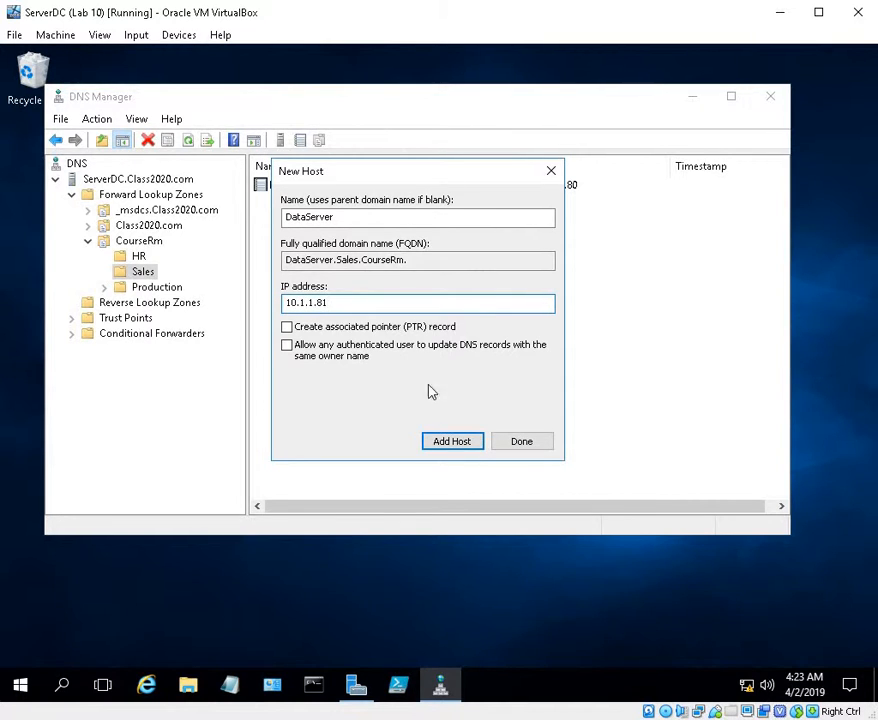
pyautogui.click(453, 441)
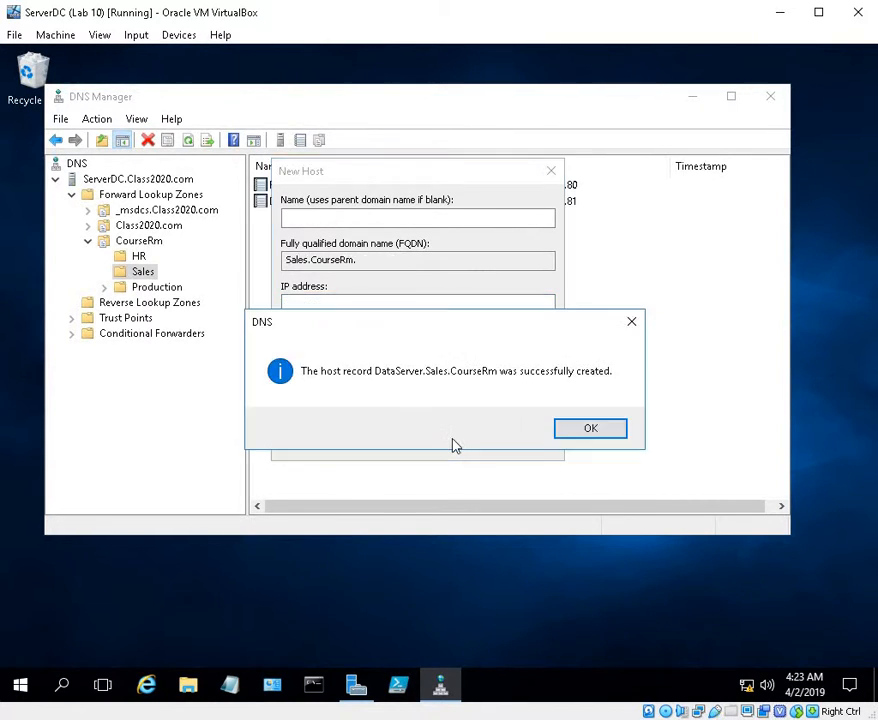
pyautogui.click(587, 434)
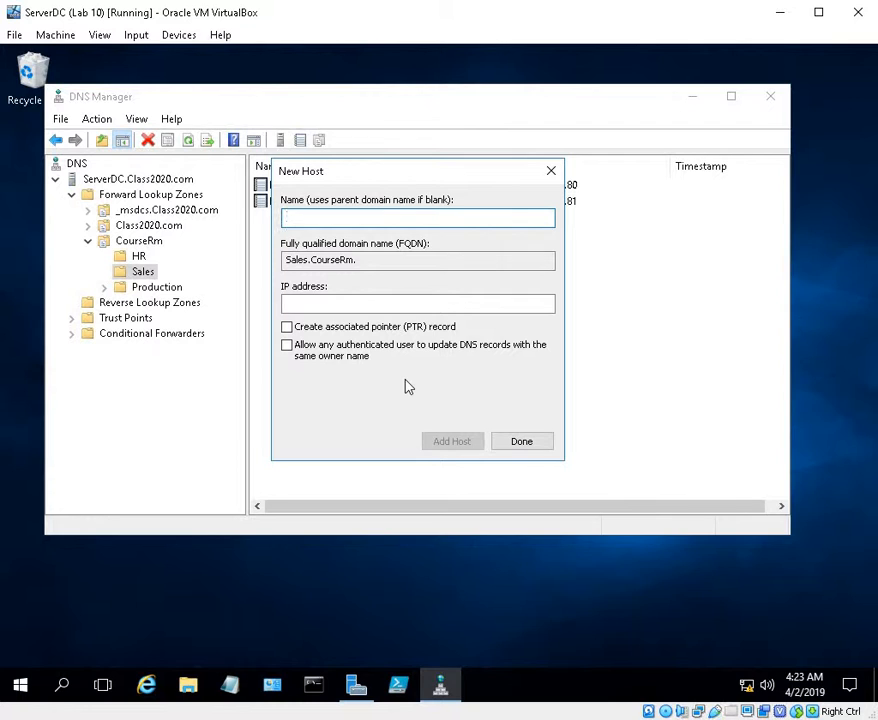
# Add a host record named WS1 with IP address 10.1.1.82 to the Sales domain
pyautogui.write('WS')
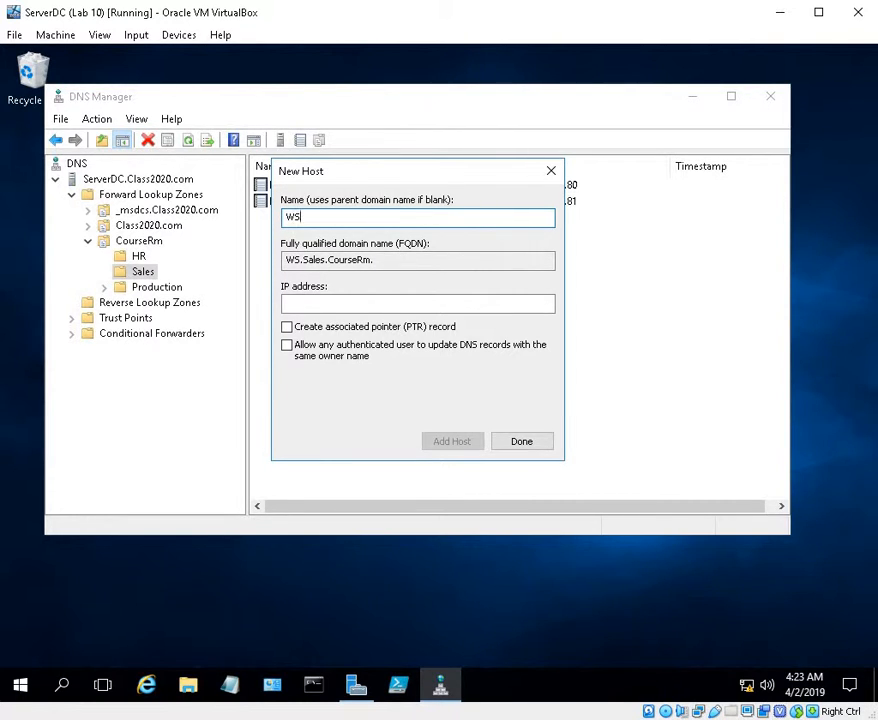
pyautogui.write('1')
pyautogui.click(359, 304)
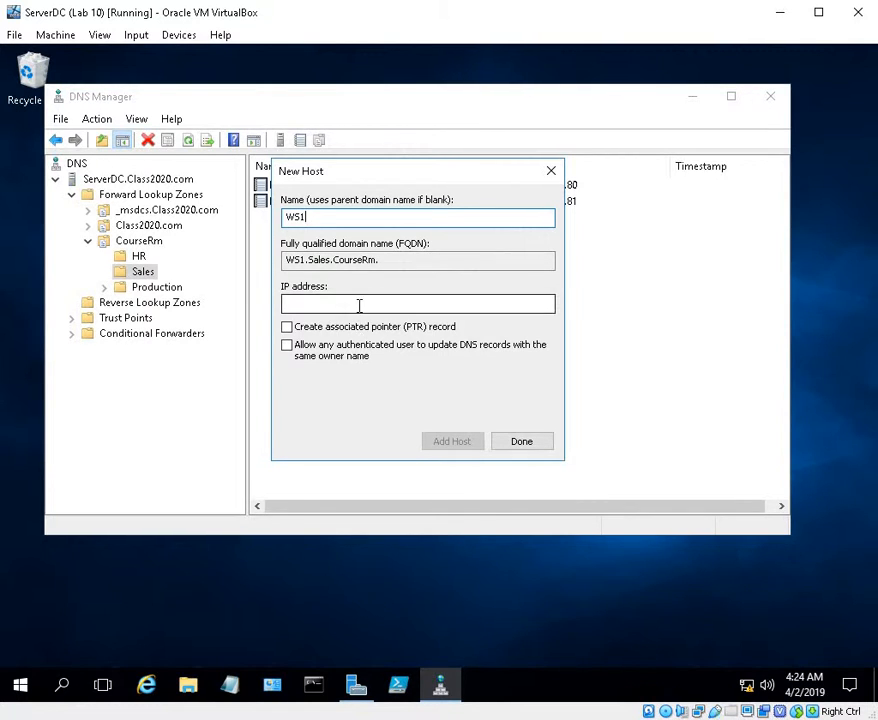
pyautogui.write('10.1.1')
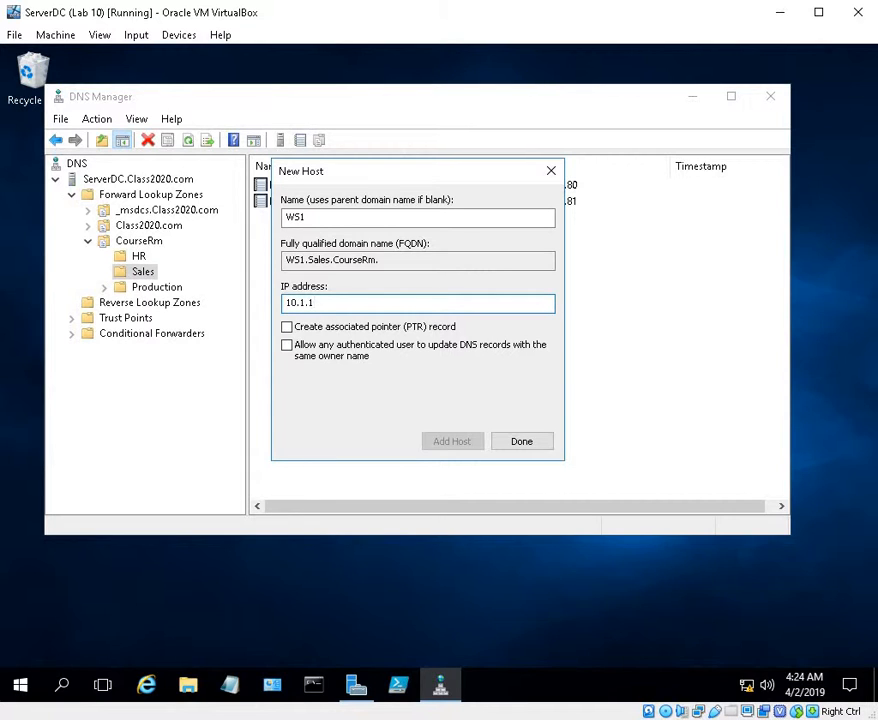
pyautogui.write('.82')
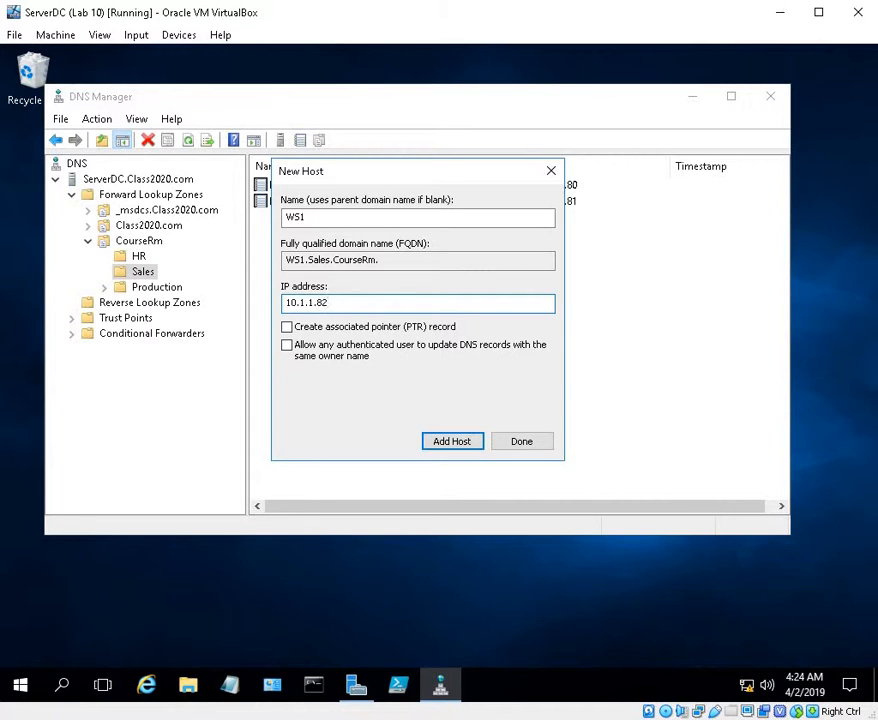
pyautogui.click(446, 446)
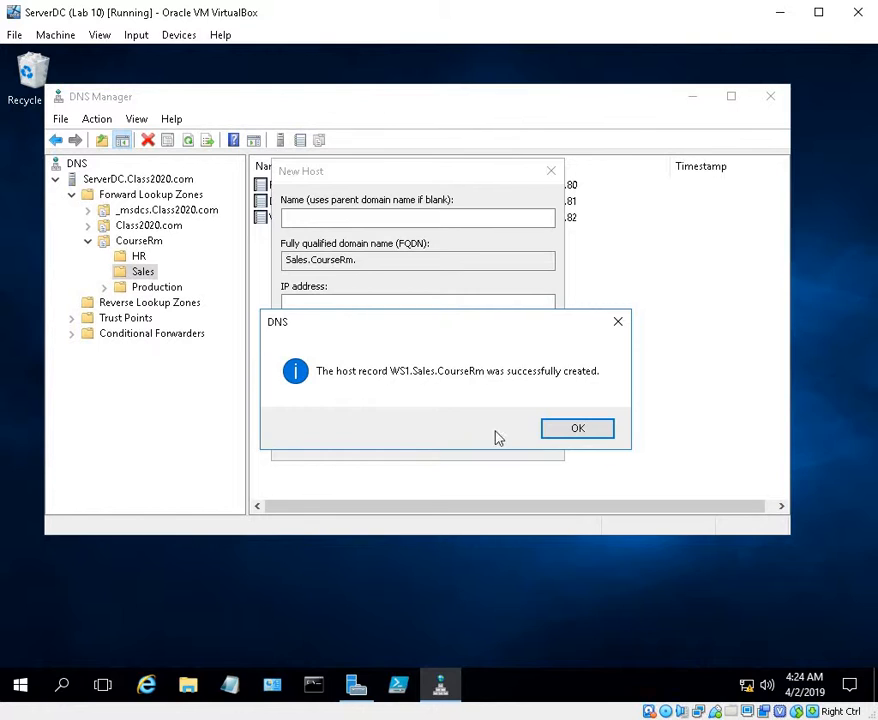
pyautogui.click(550, 435)
# Add a host record named WKS5 with IP address 10.1.1.83 to the Sales domain
pyautogui.write('WKS')
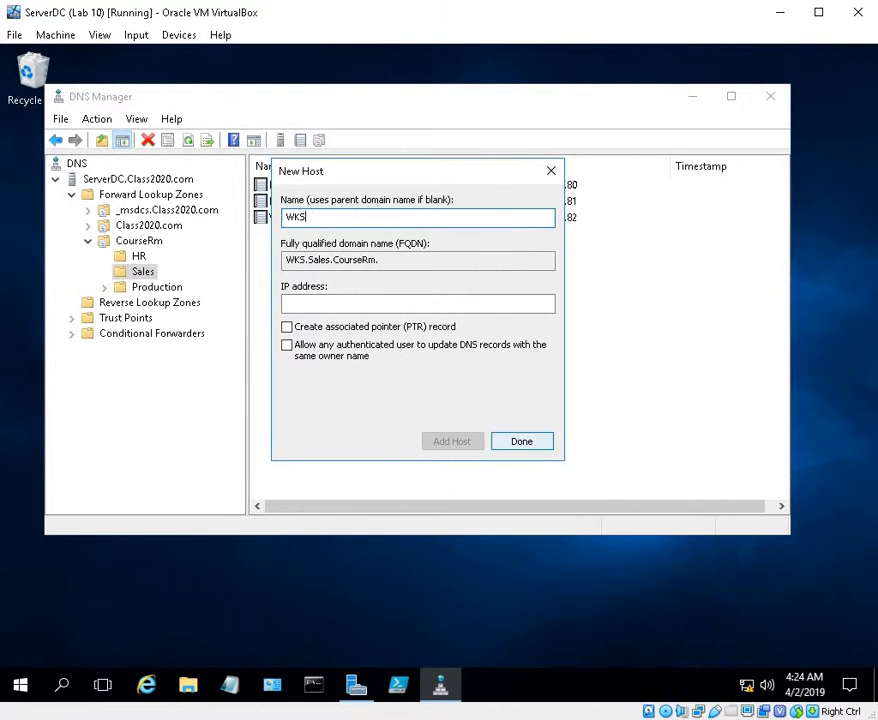
pyautogui.write('5')
pyautogui.click(380, 303)
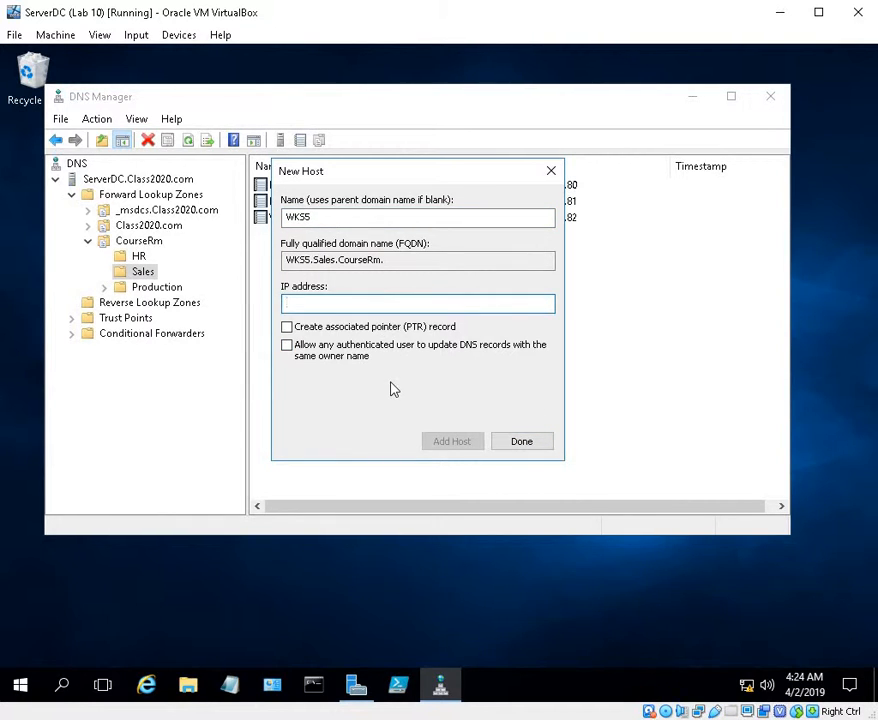
pyautogui.write('10.1.1.83')
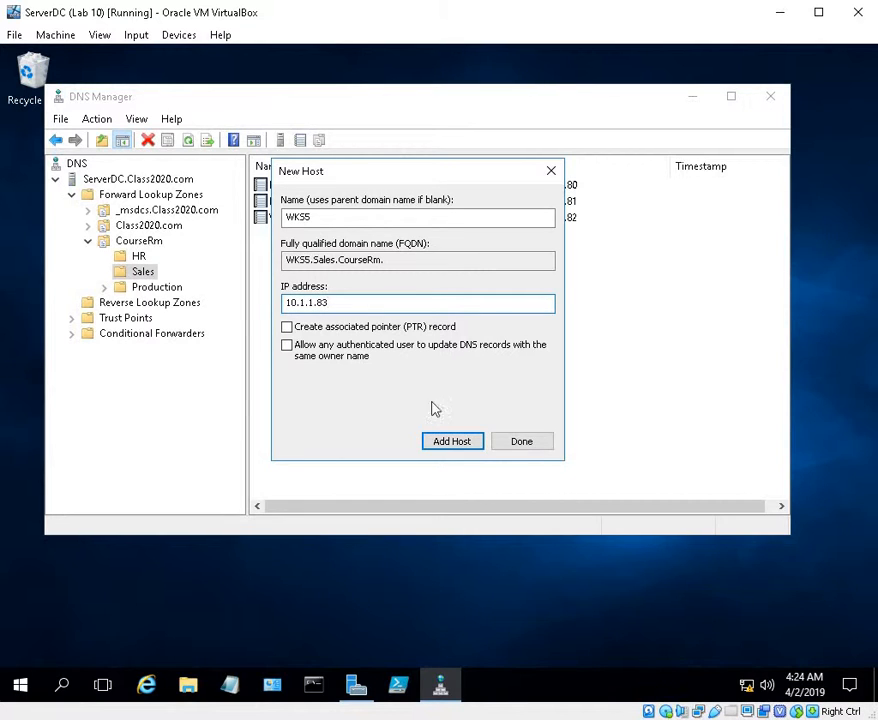
pyautogui.click(461, 441)
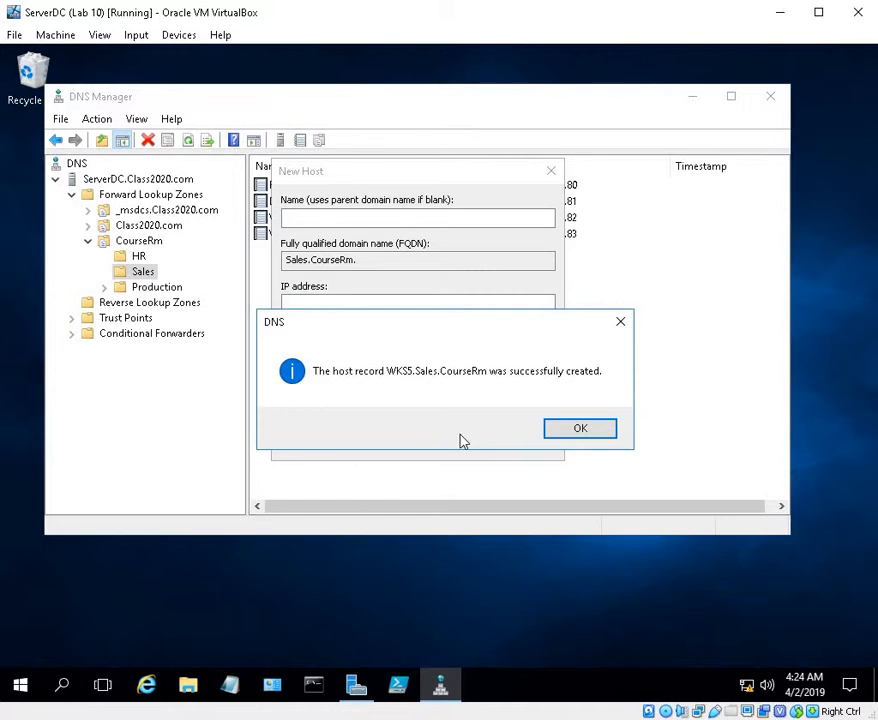
pyautogui.click(578, 430)
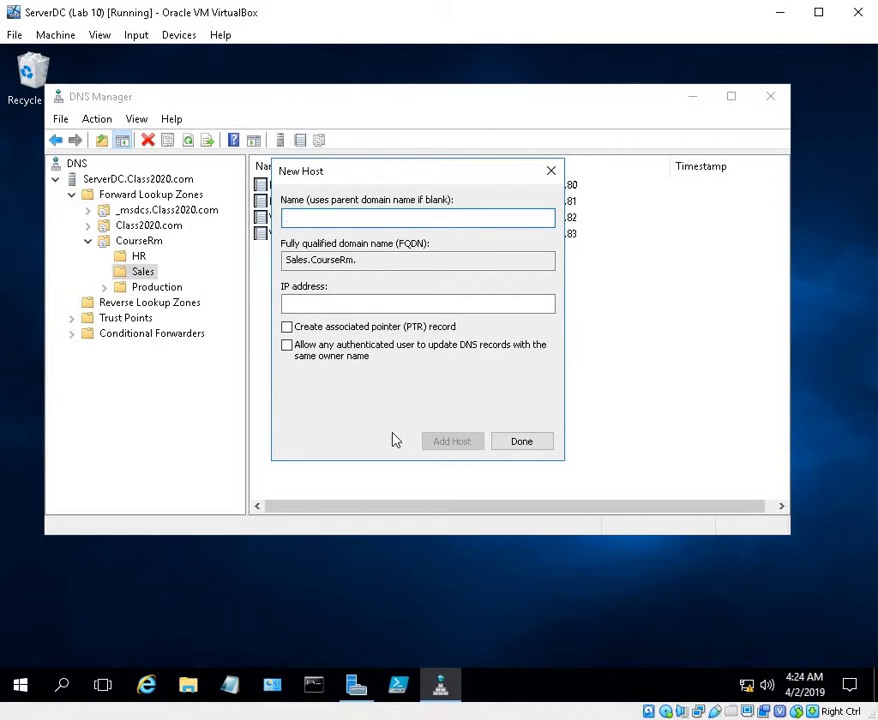
# Add a host record named WKS20 with IP address 10.1.1.83 to the Sales domain and finish adding hosts there
pyautogui.write('WK')
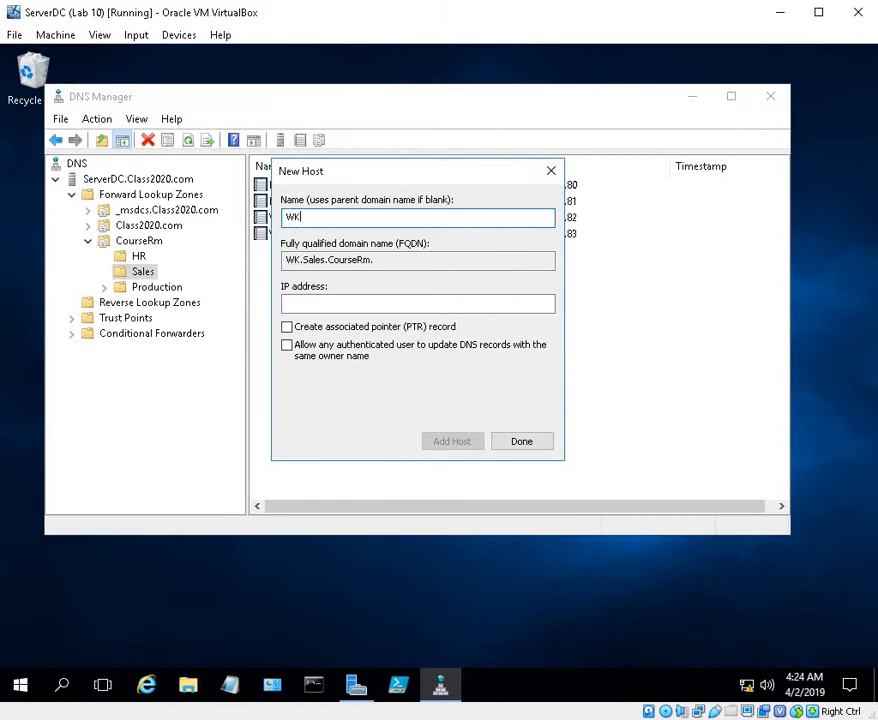
pyautogui.write('S20')
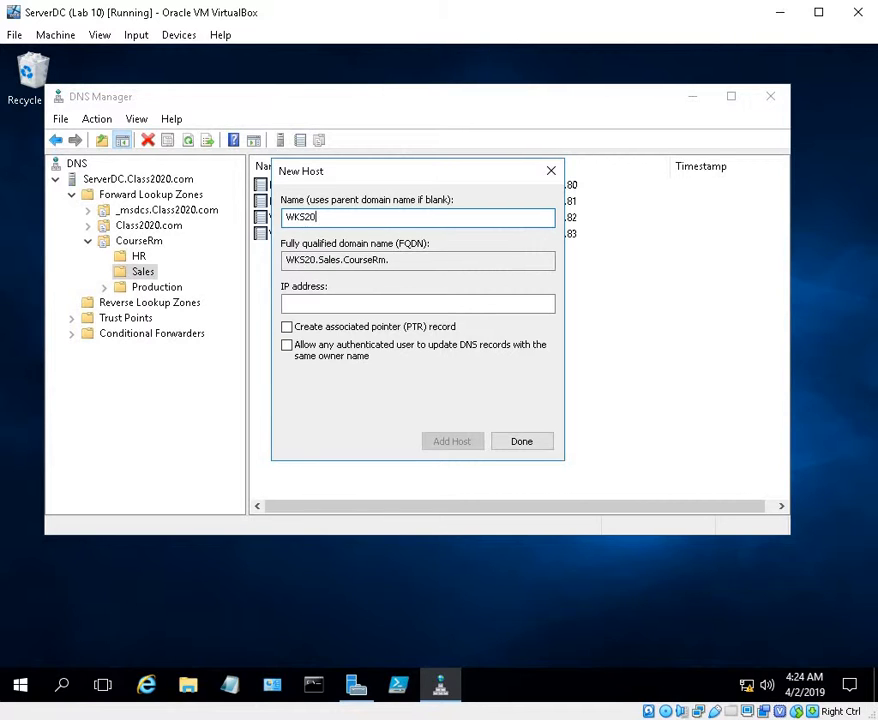
pyautogui.click(306, 306)
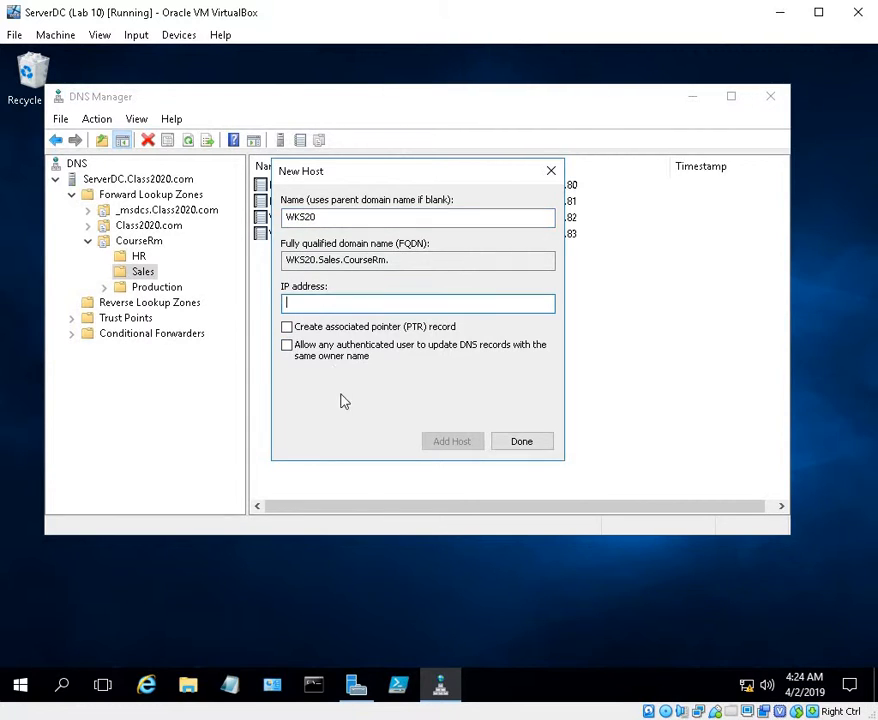
pyautogui.write('10.1.1.83')
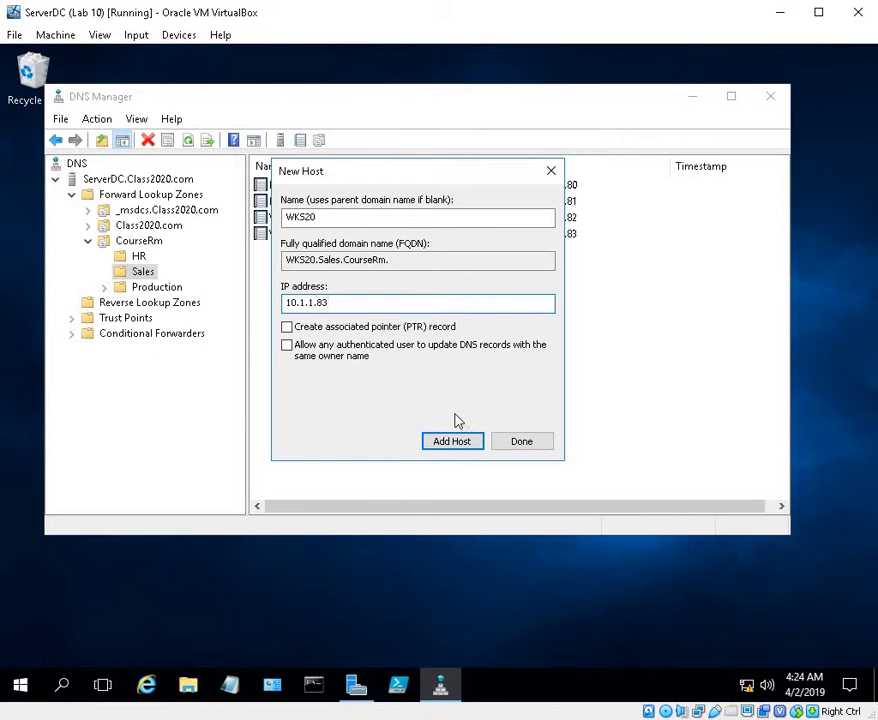
pyautogui.click(440, 445)
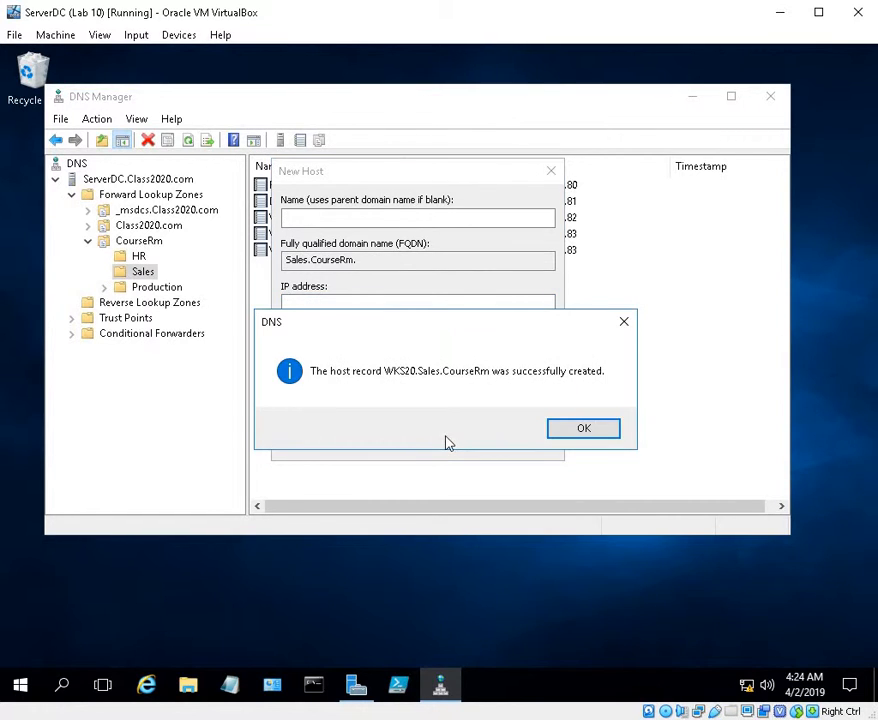
pyautogui.click(558, 436)
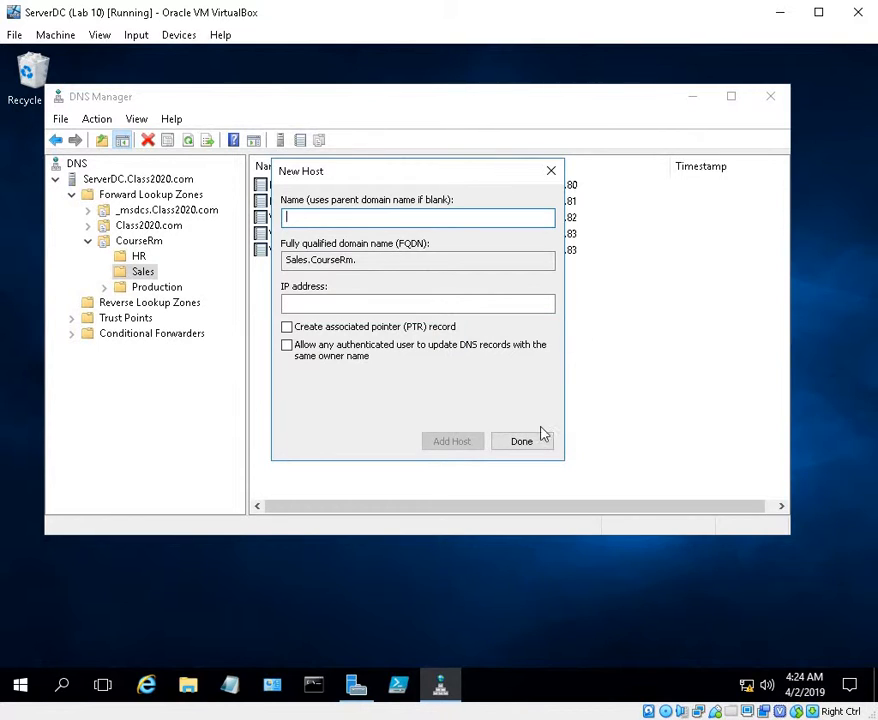
pyautogui.click(537, 440)
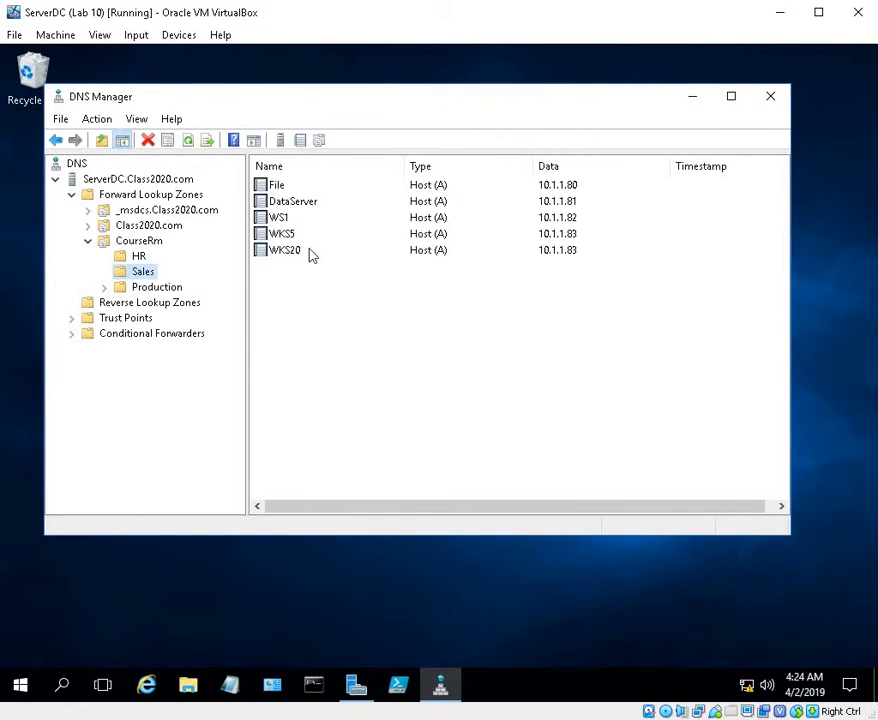
# Add a host record named File1 with IP address 10.1.1.111 to the Production domain of the CourseRm zone
pyautogui.click(142, 256)
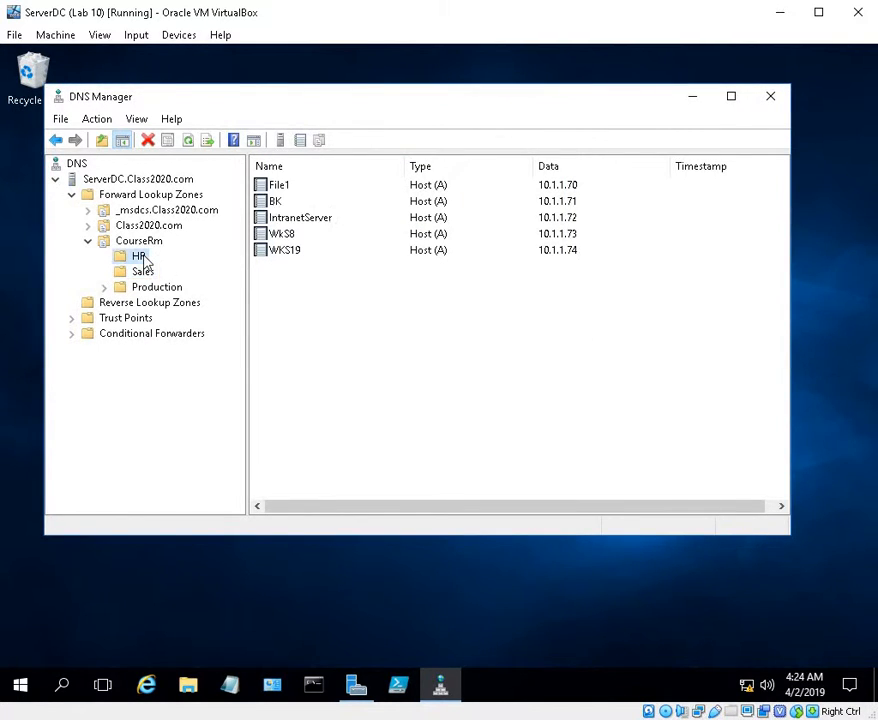
pyautogui.click(146, 272)
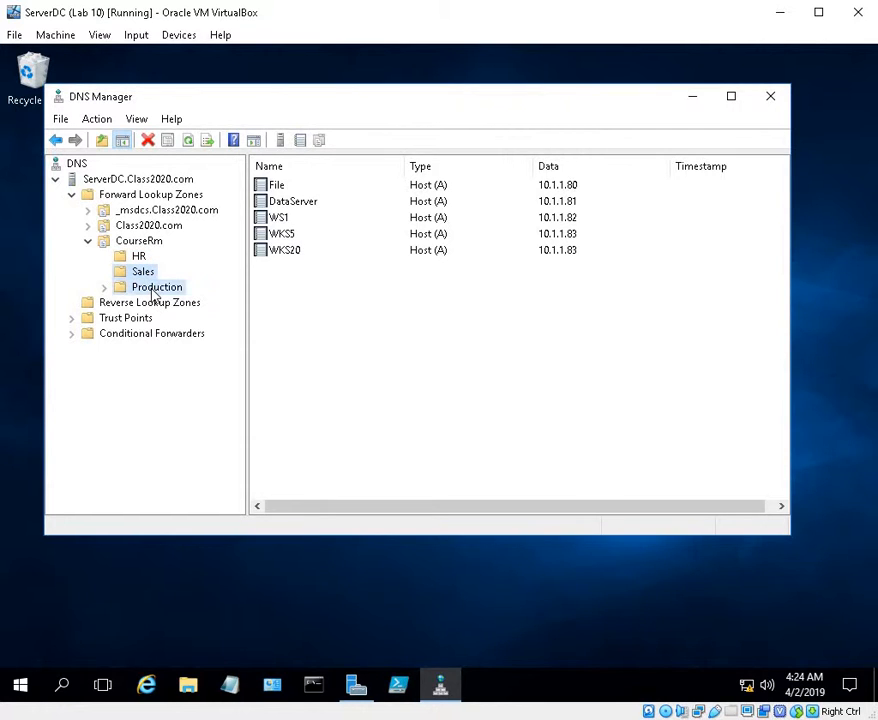
pyautogui.click(152, 289)
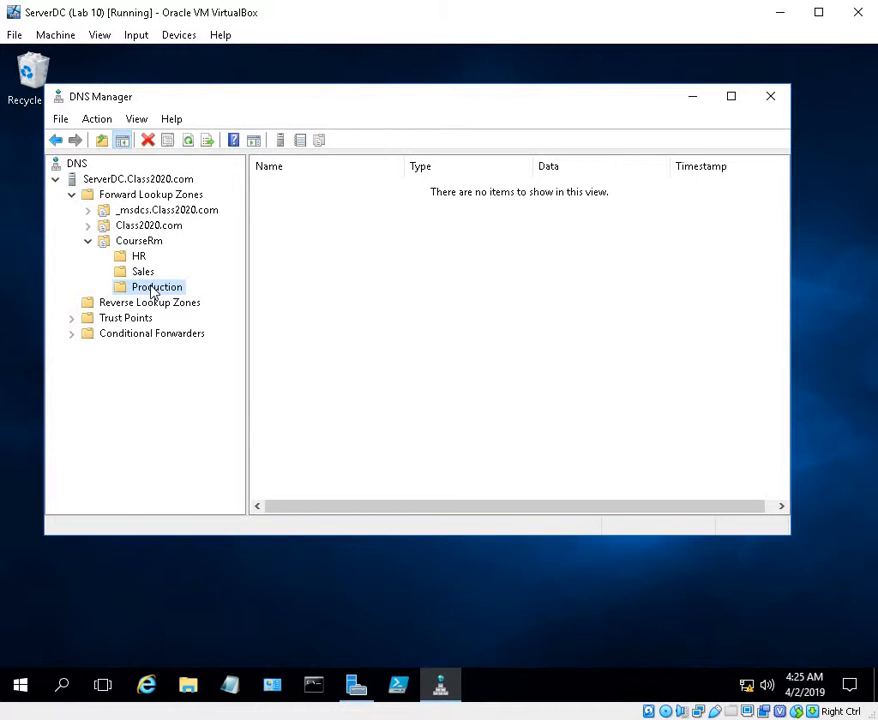
pyautogui.rightClick(153, 291)
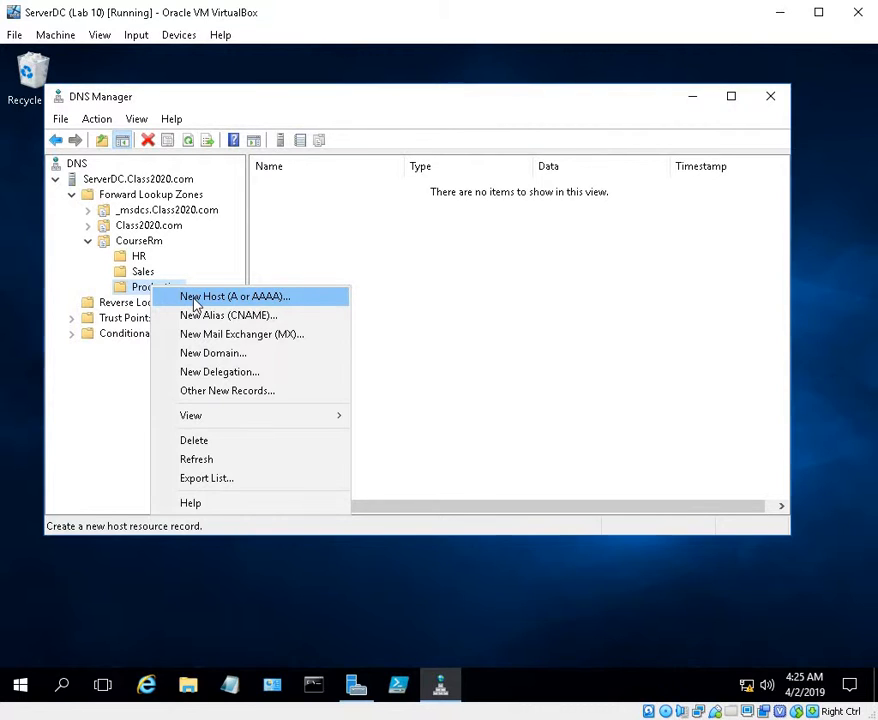
pyautogui.click(195, 301)
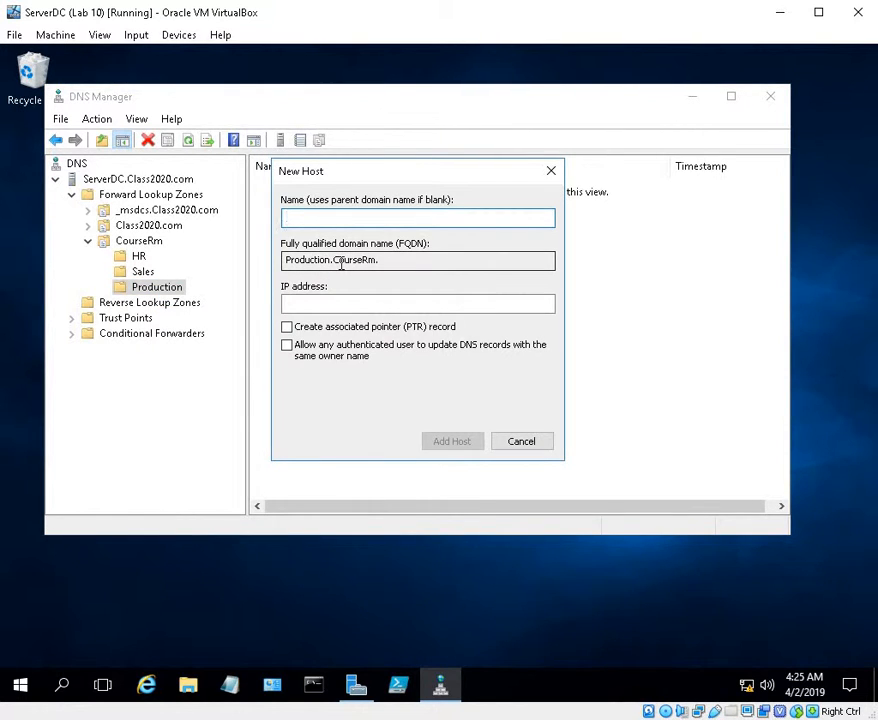
pyautogui.write('File1')
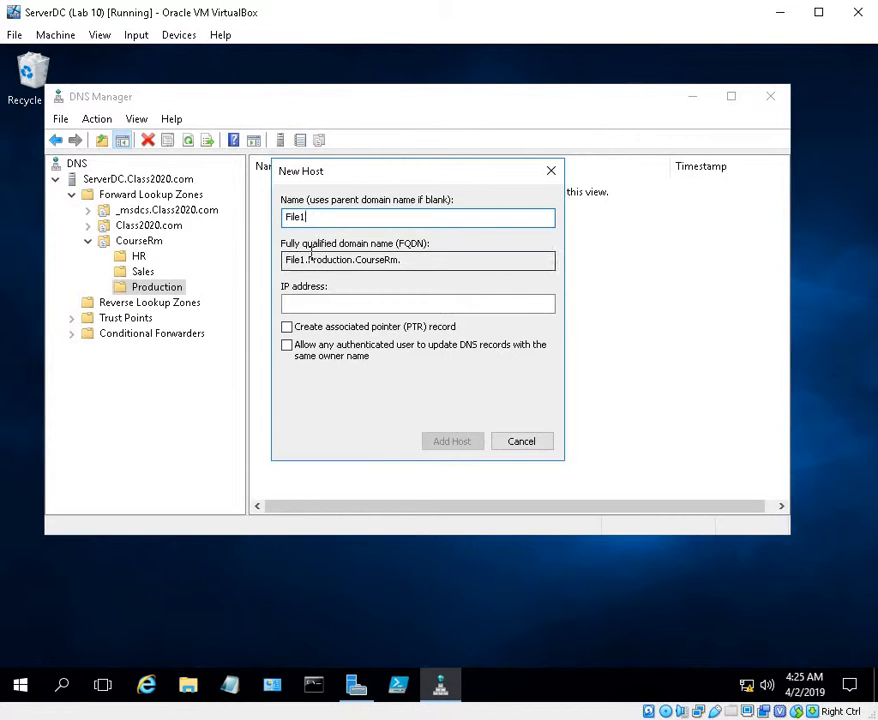
pyautogui.click(363, 305)
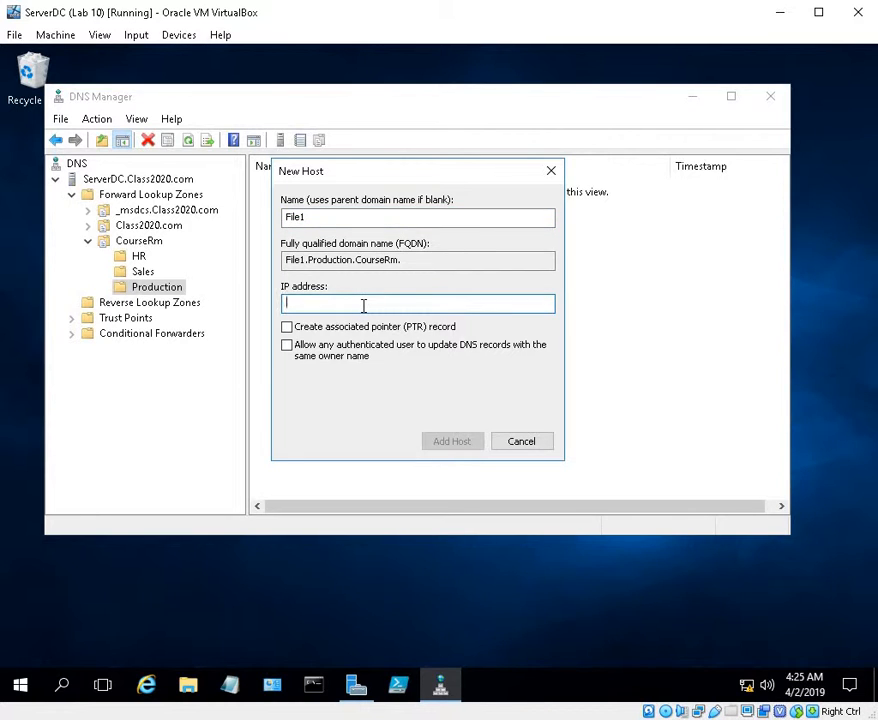
pyautogui.write('10.1.1.111')
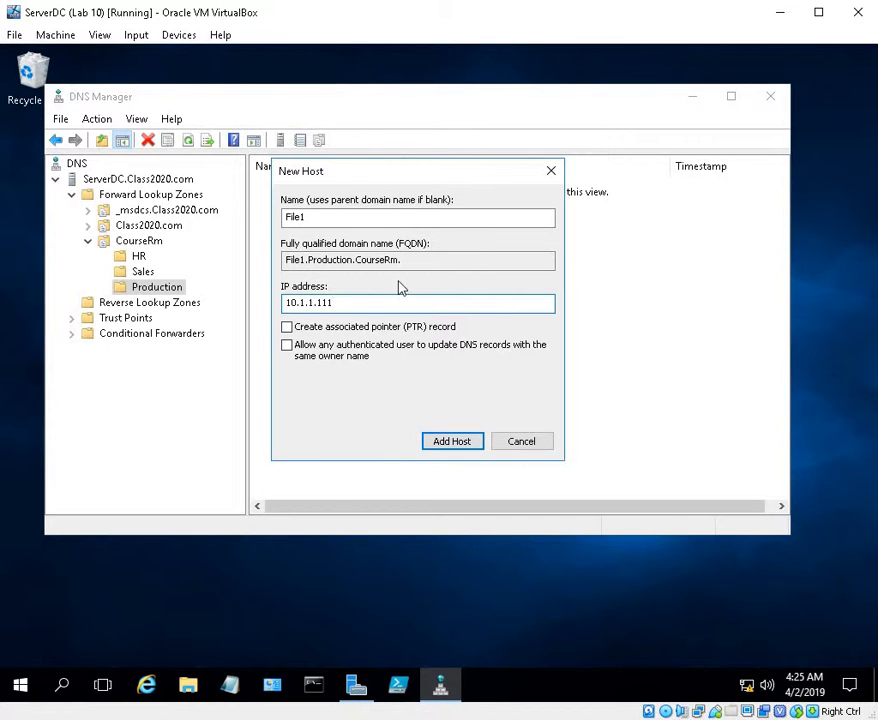
pyautogui.click(455, 440)
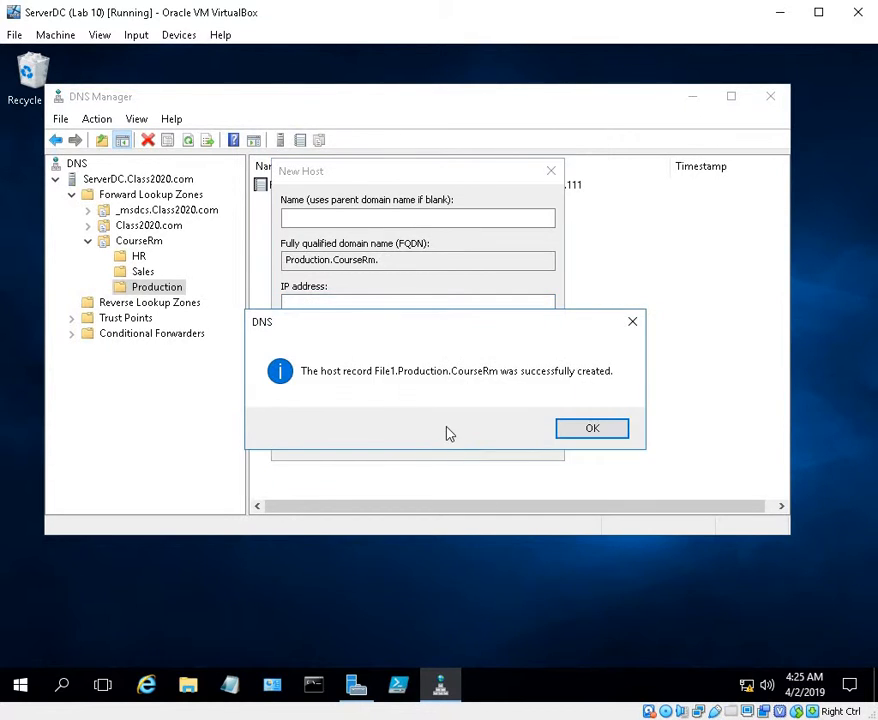
pyautogui.click(582, 432)
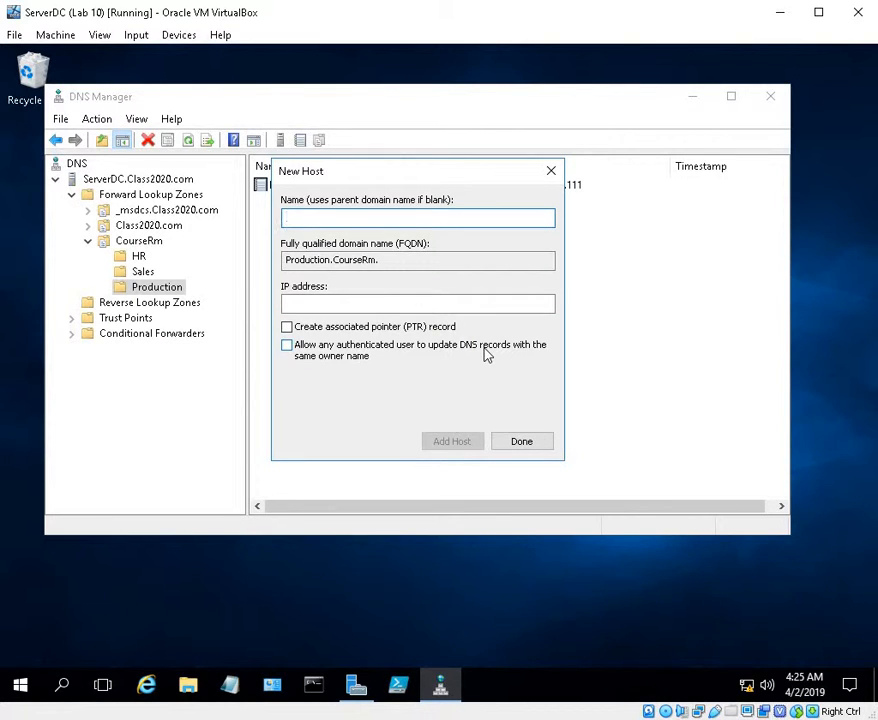
# Add a host record named File2 with IP address 10.1.1.112 to the Production domain
pyautogui.write('File2')
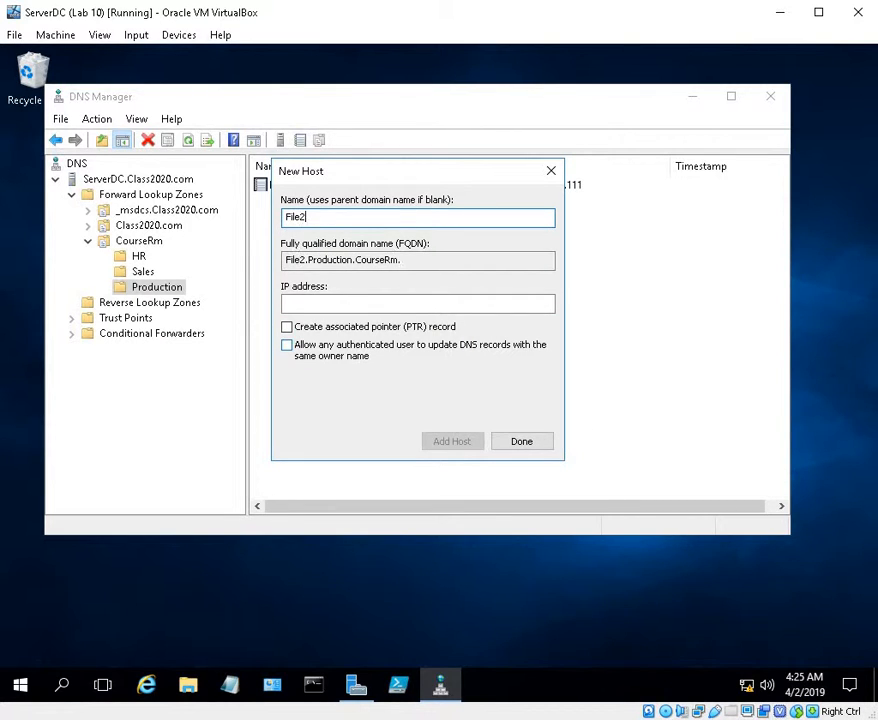
pyautogui.click(372, 301)
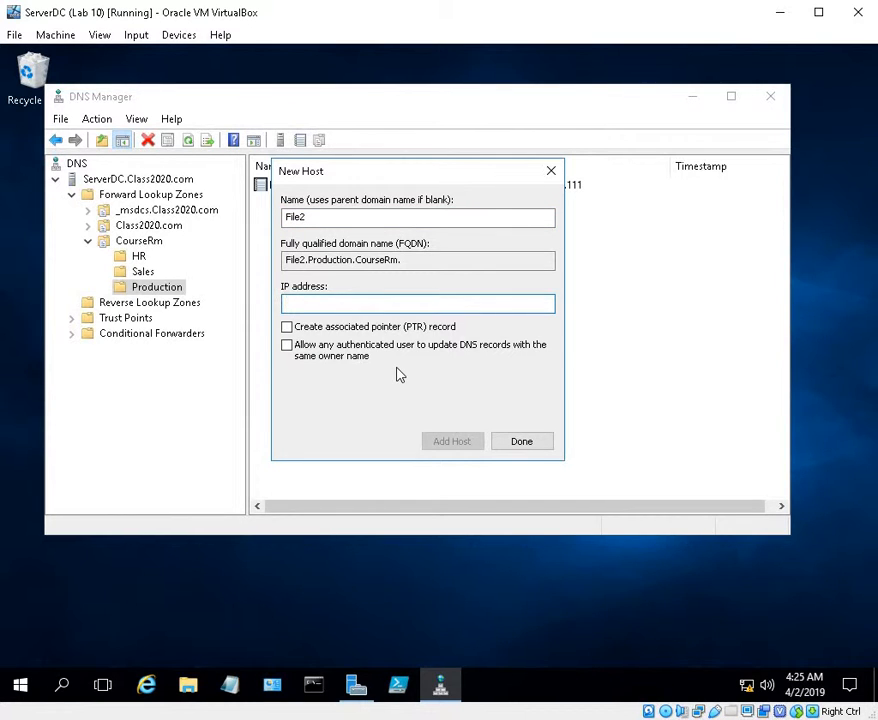
pyautogui.write('10.1.1.112')
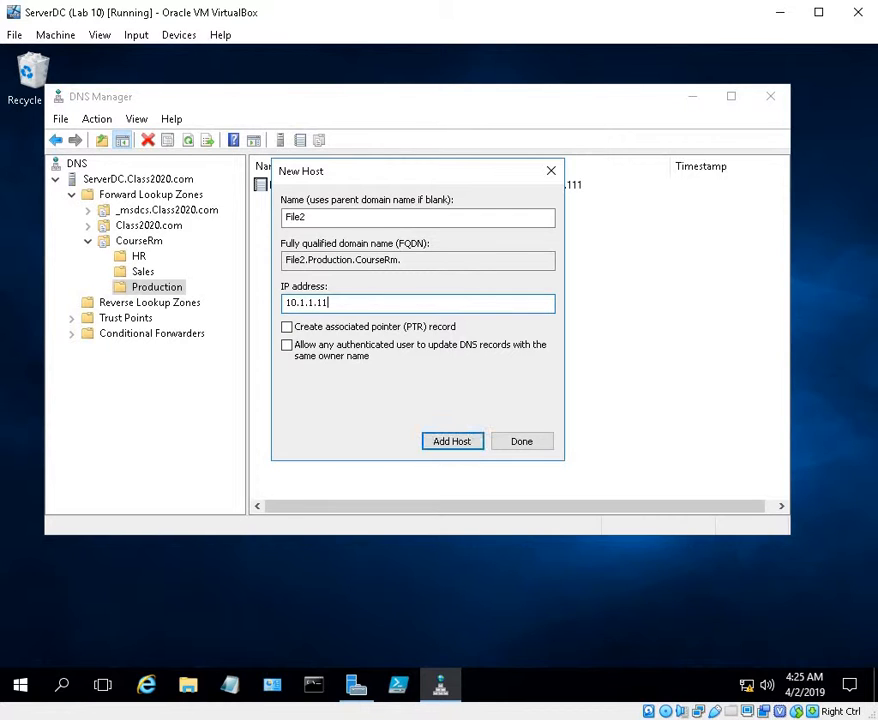
pyautogui.click(452, 441)
pyautogui.click(586, 438)
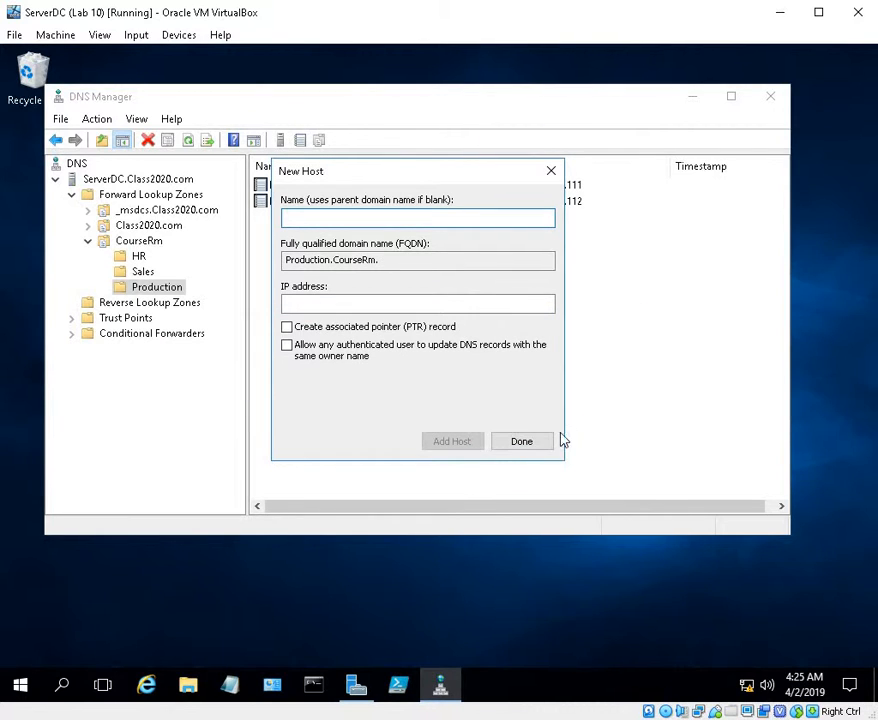
# Add a host record named File3 with IP address 10.1.1.113 to the Production domain
pyautogui.write('F')
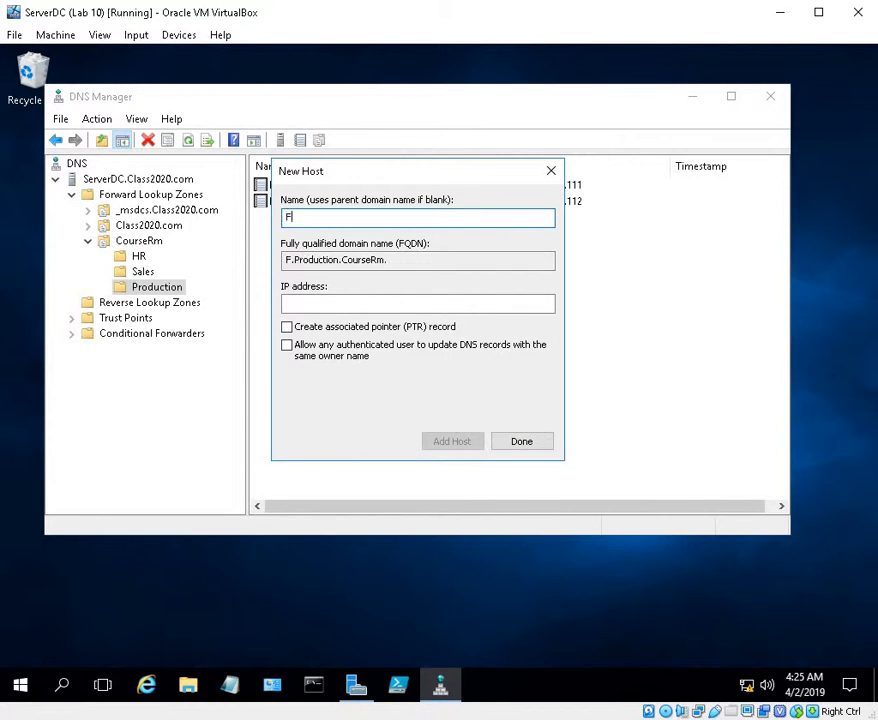
pyautogui.write('ile3')
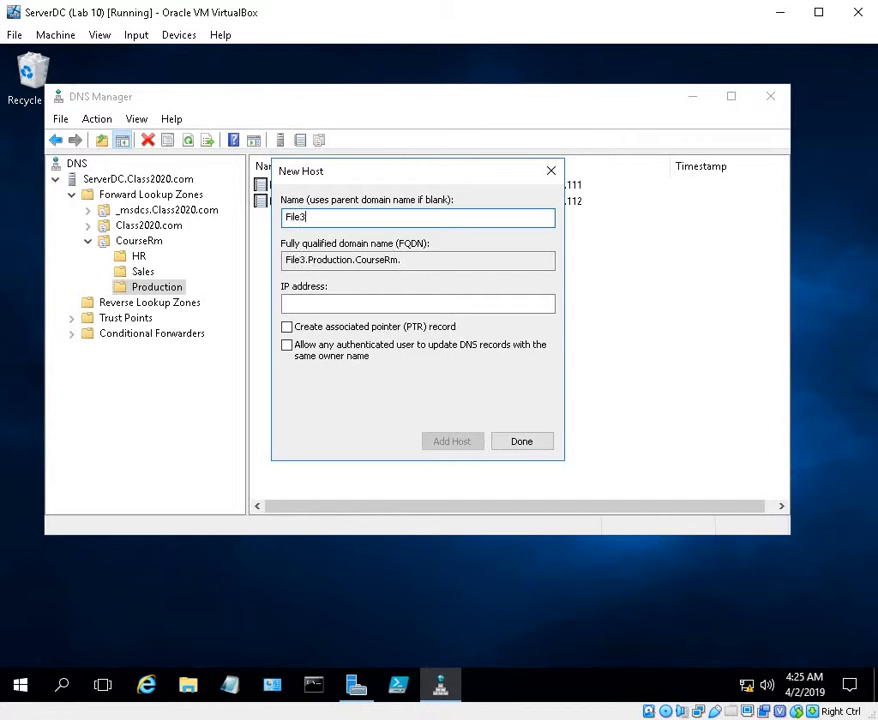
pyautogui.click(378, 310)
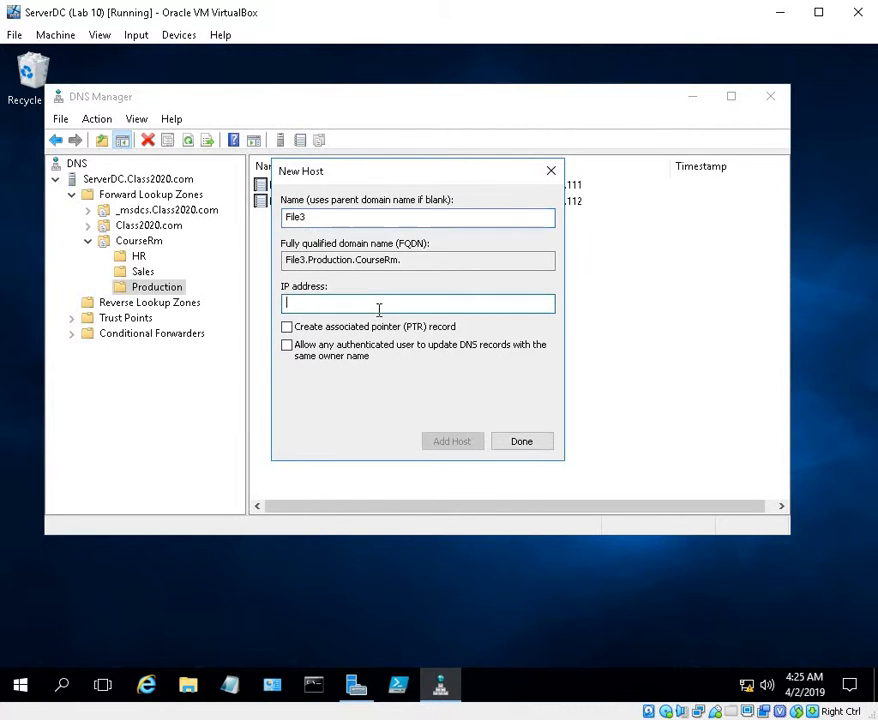
pyautogui.write('10.1.1.113')
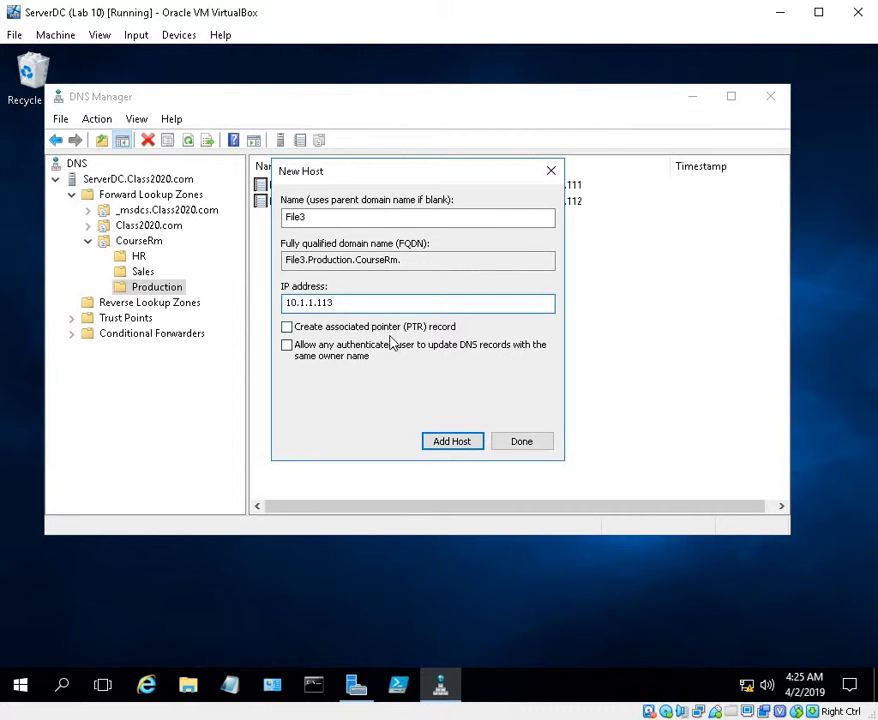
pyautogui.click(450, 438)
pyautogui.click(570, 429)
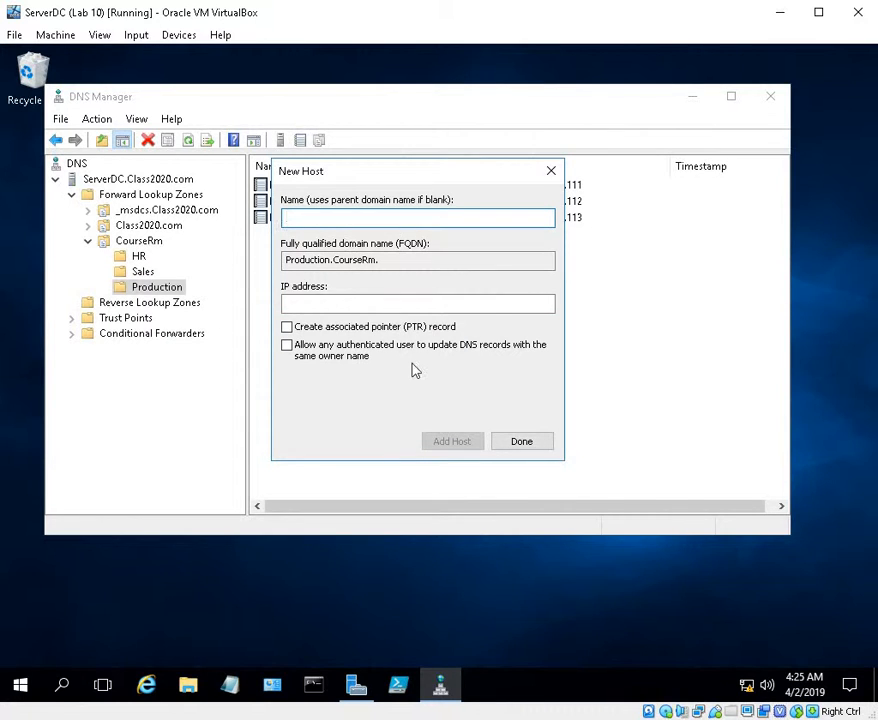
# Add a host record named WKS2 with IP address 10.1.1.114 to the Production domain
pyautogui.write('WKS')
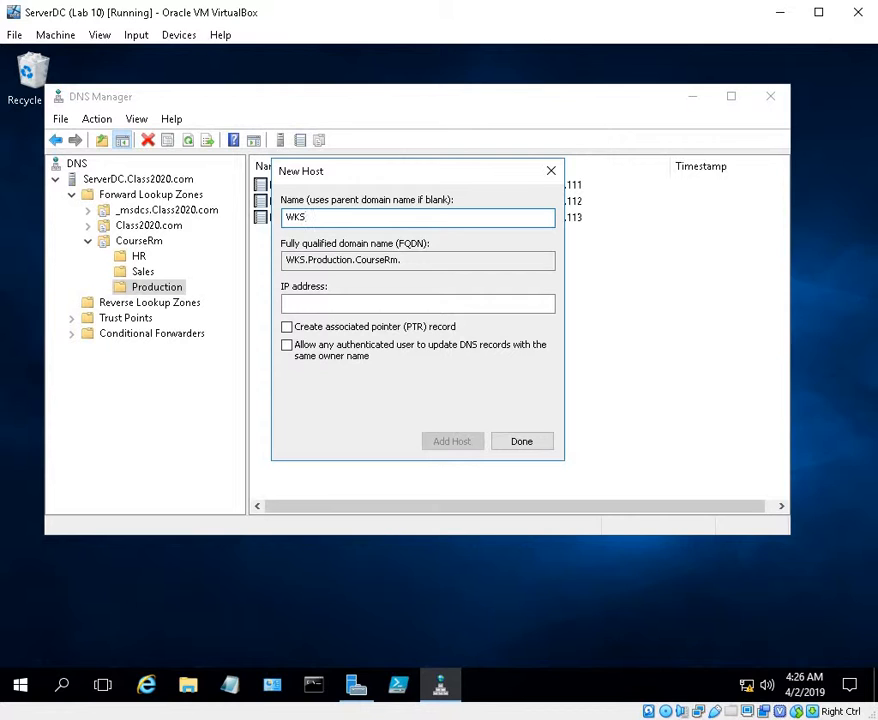
pyautogui.write('2')
pyautogui.click(349, 306)
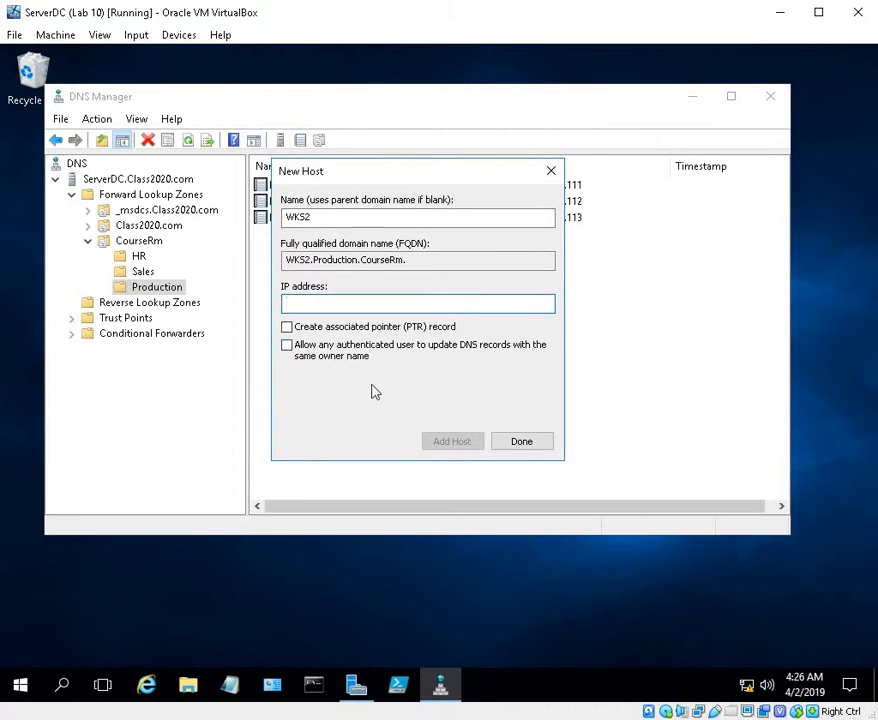
pyautogui.write('10.1.1.114')
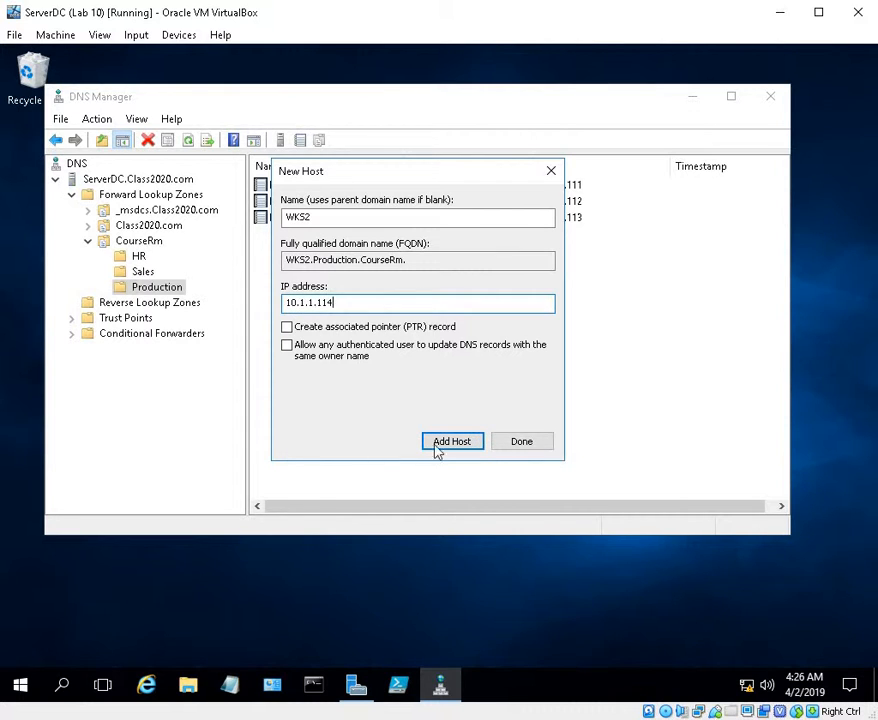
pyautogui.click(441, 446)
pyautogui.click(566, 433)
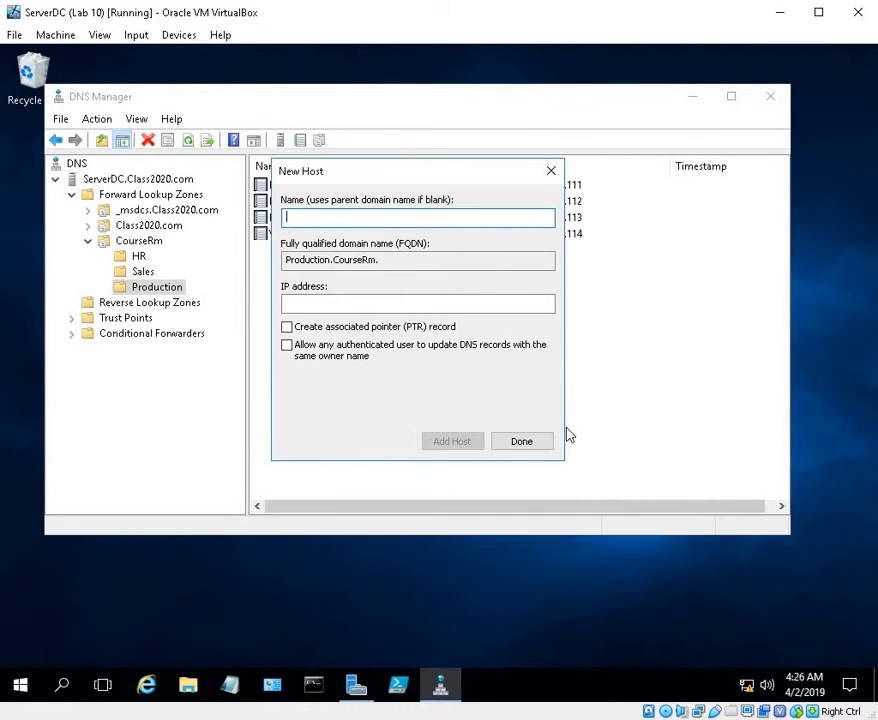
pyautogui.write('WKS')
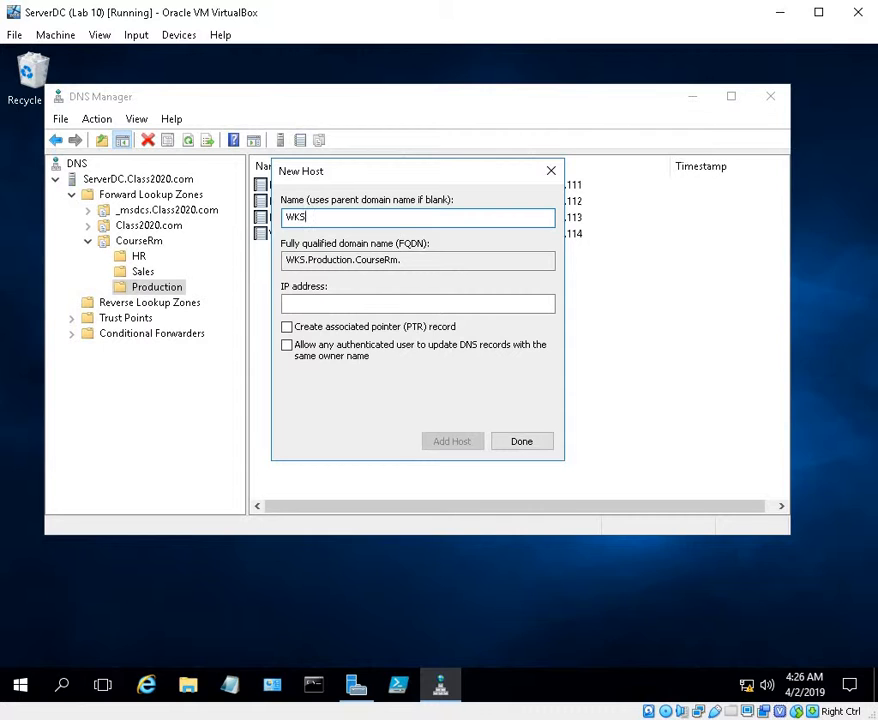
pyautogui.write('46')
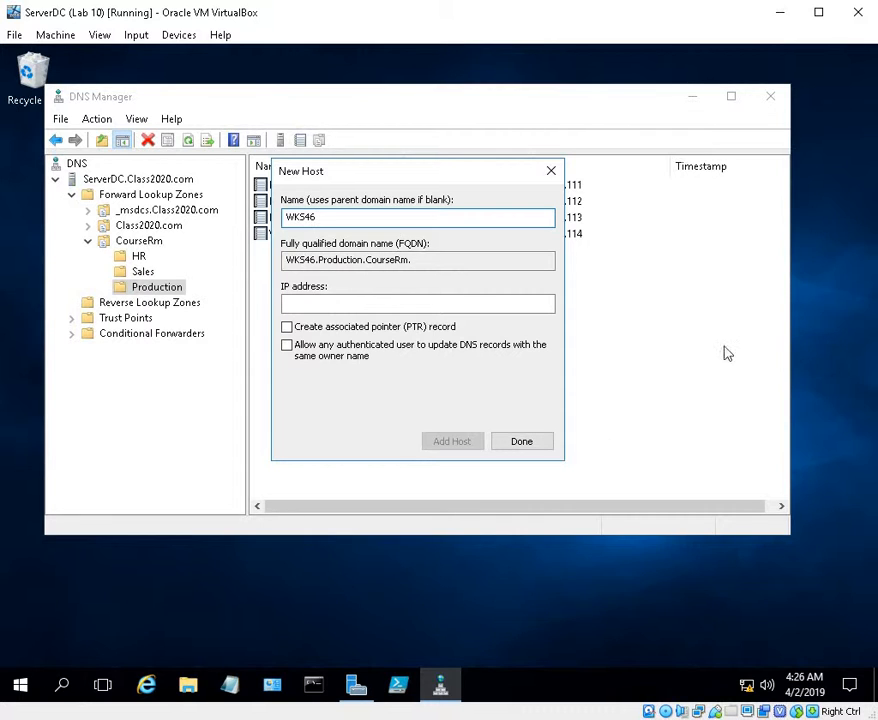
pyautogui.click(445, 306)
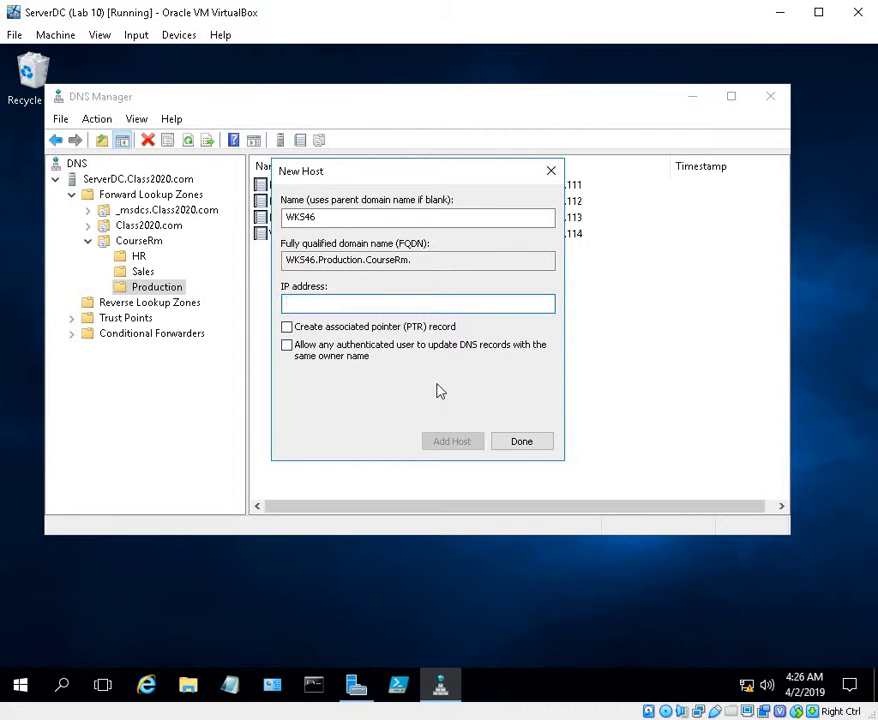
pyautogui.write('10.1.1.1.115')
# Finish adding hosts and review the records in Sales, HR, the CourseRm zone and Class2020.com, including www and FTP
pyautogui.click(543, 443)
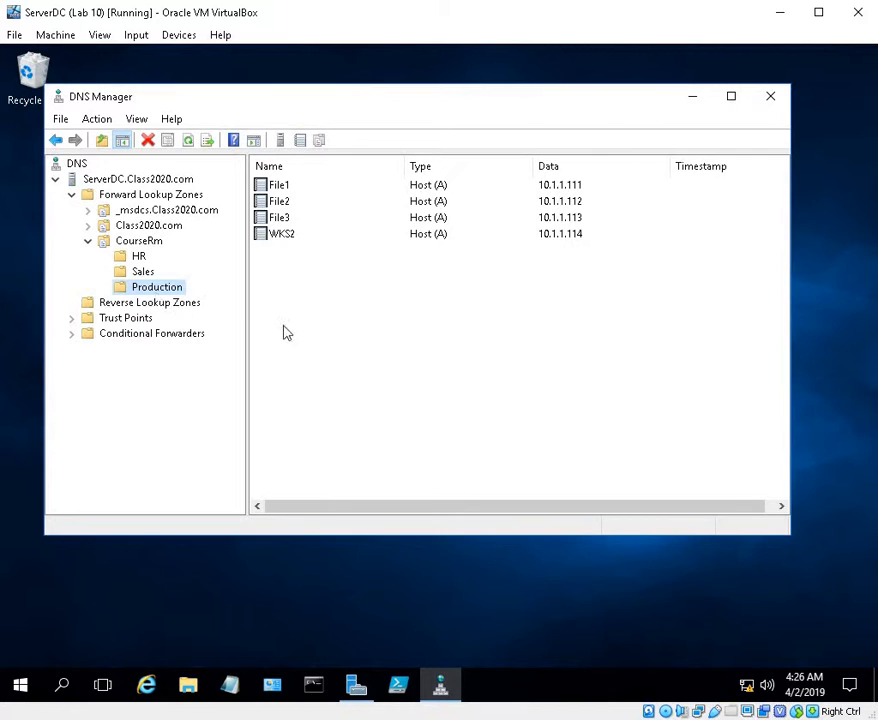
pyautogui.click(141, 276)
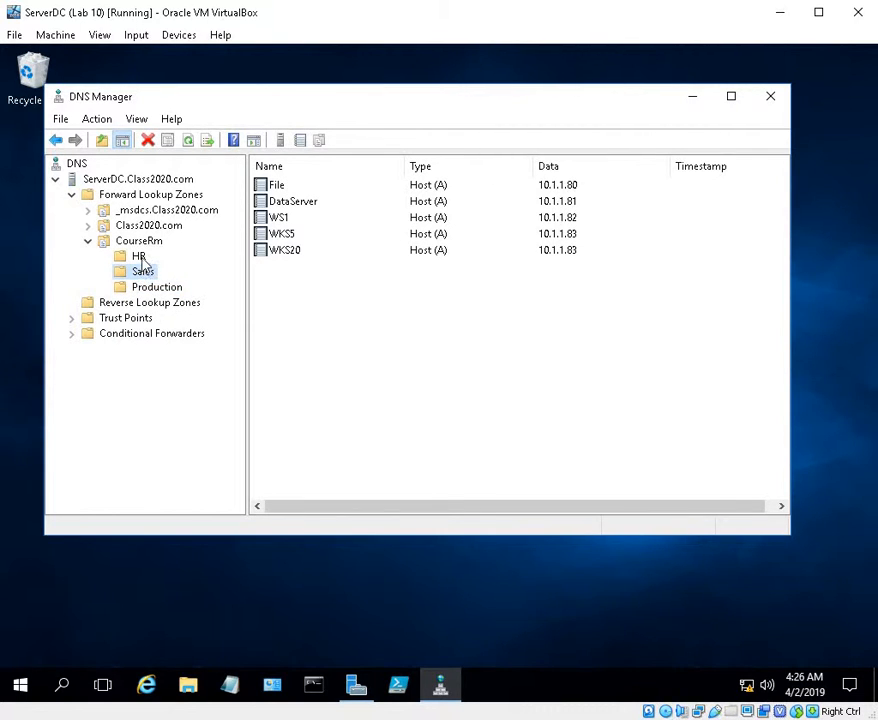
pyautogui.click(140, 257)
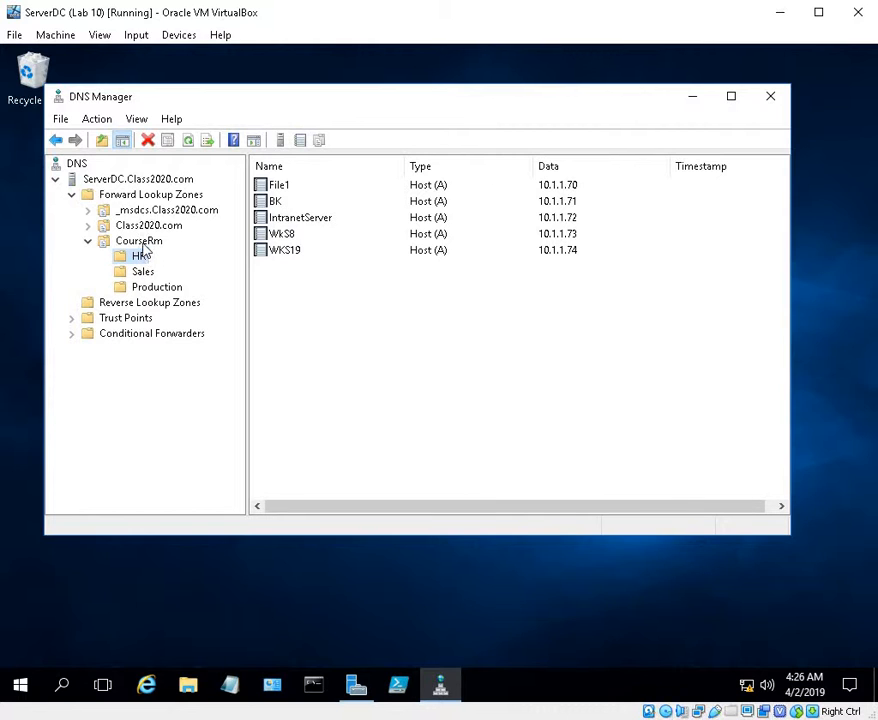
pyautogui.click(141, 247)
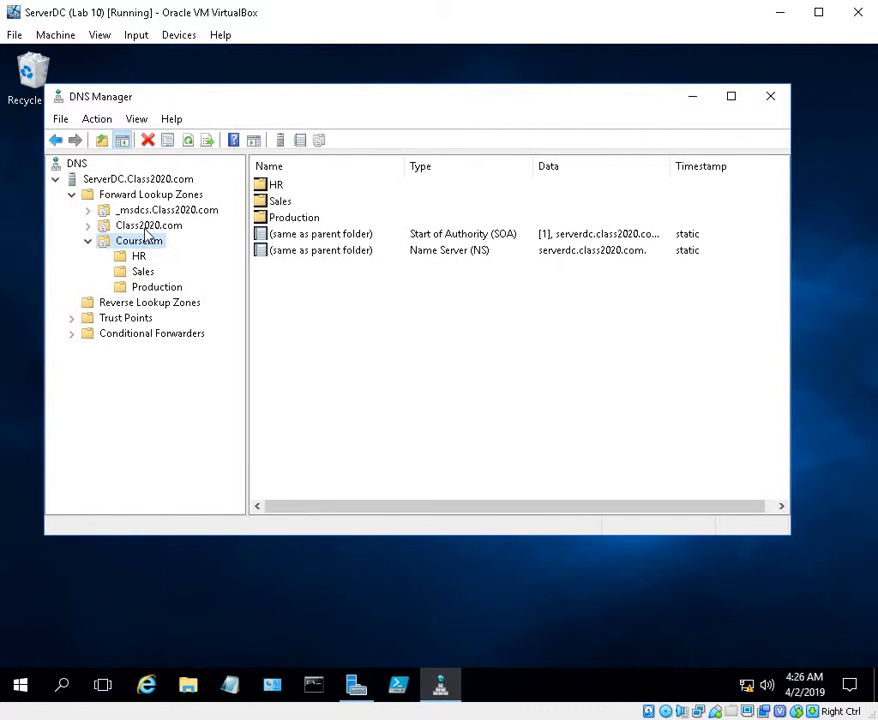
pyautogui.click(145, 227)
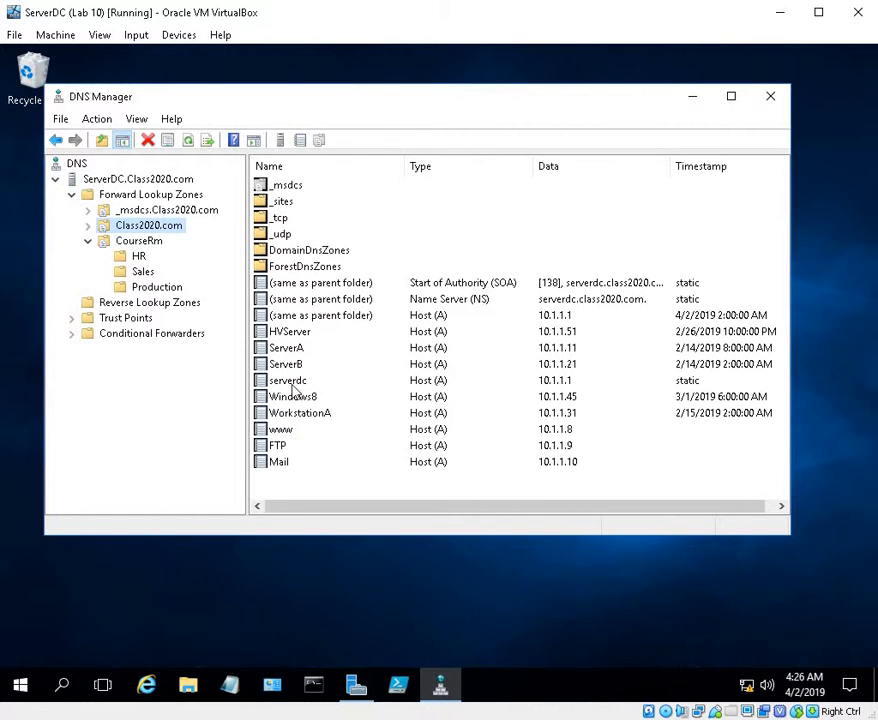
pyautogui.click(283, 432)
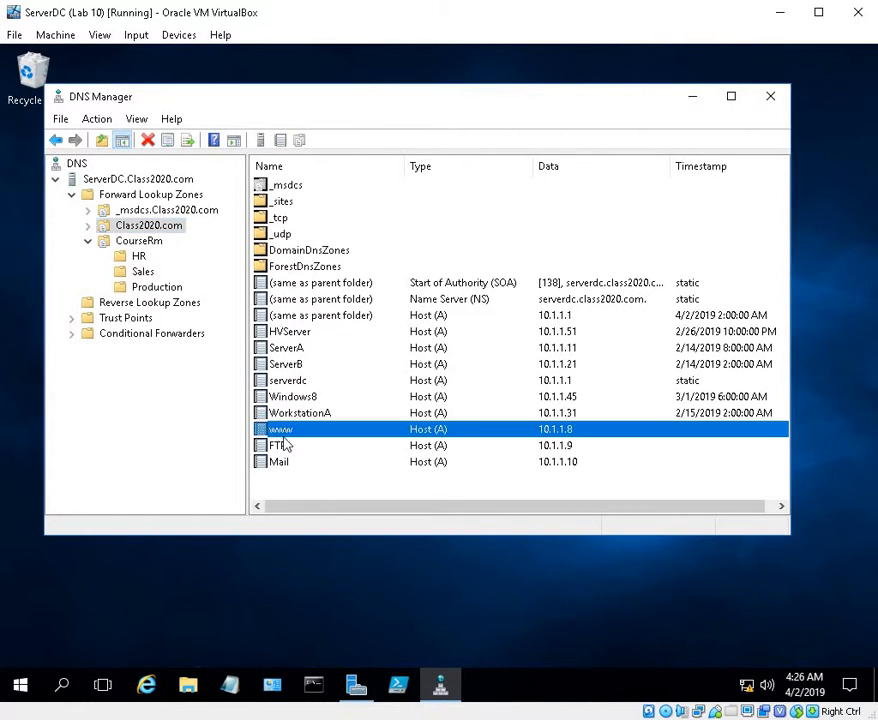
pyautogui.click(284, 446)
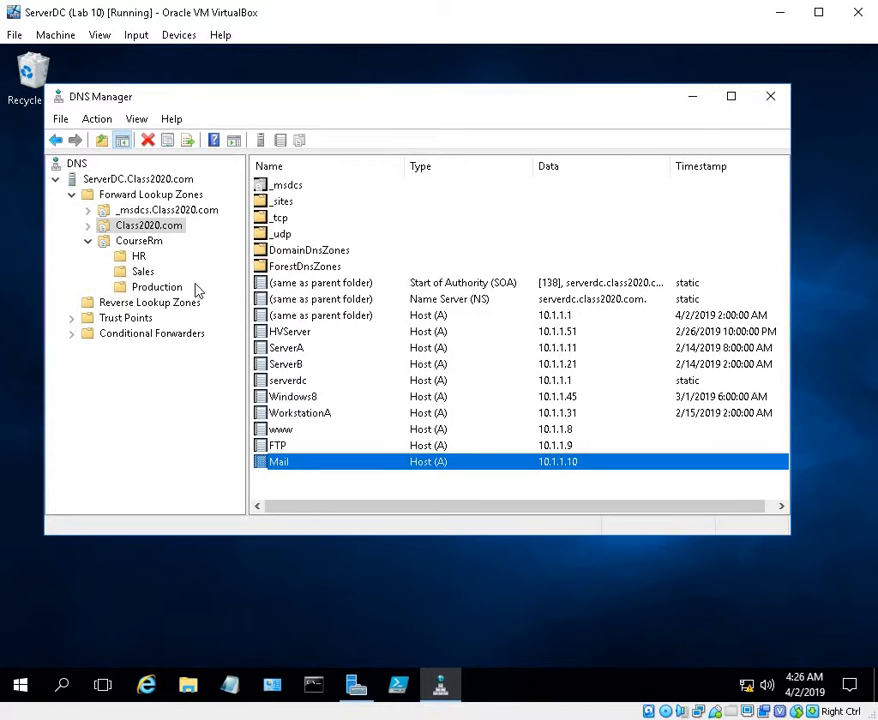
# Examine the CourseRm zone and compare the host records in its HR, Sales and Production domains
pyautogui.click(142, 243)
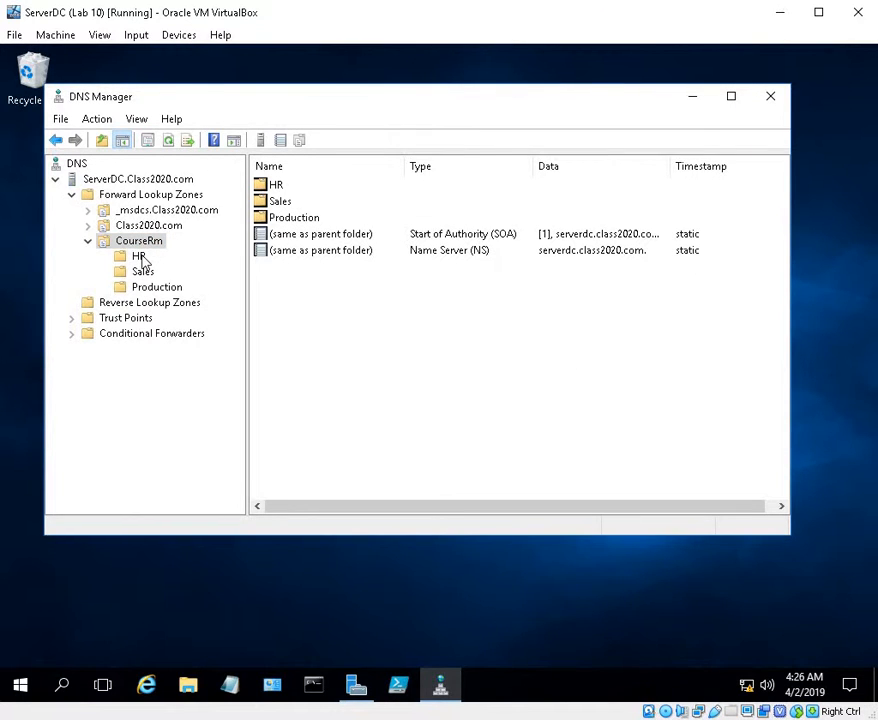
pyautogui.doubleClick(273, 188)
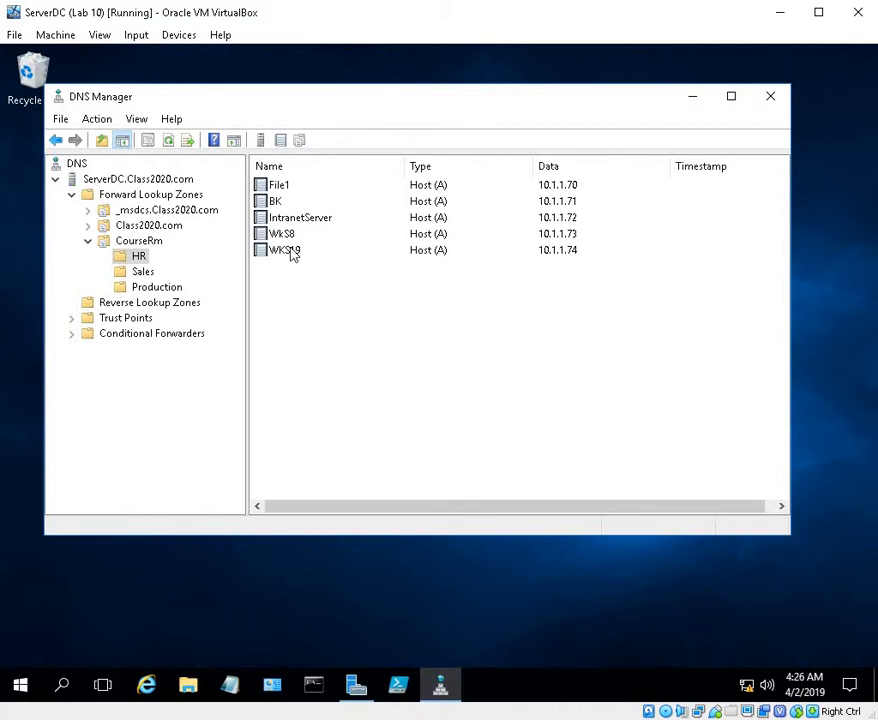
pyautogui.click(141, 271)
pyautogui.click(140, 256)
pyautogui.press('Up')
pyautogui.press('Down')
pyautogui.click(141, 272)
pyautogui.click(137, 242)
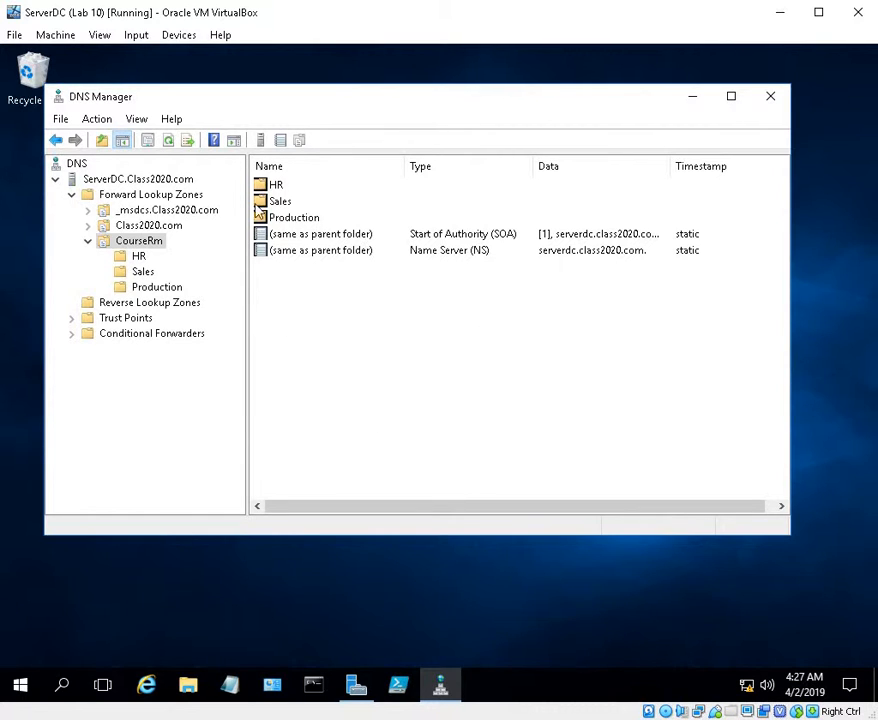
pyautogui.click(169, 301)
pyautogui.click(168, 290)
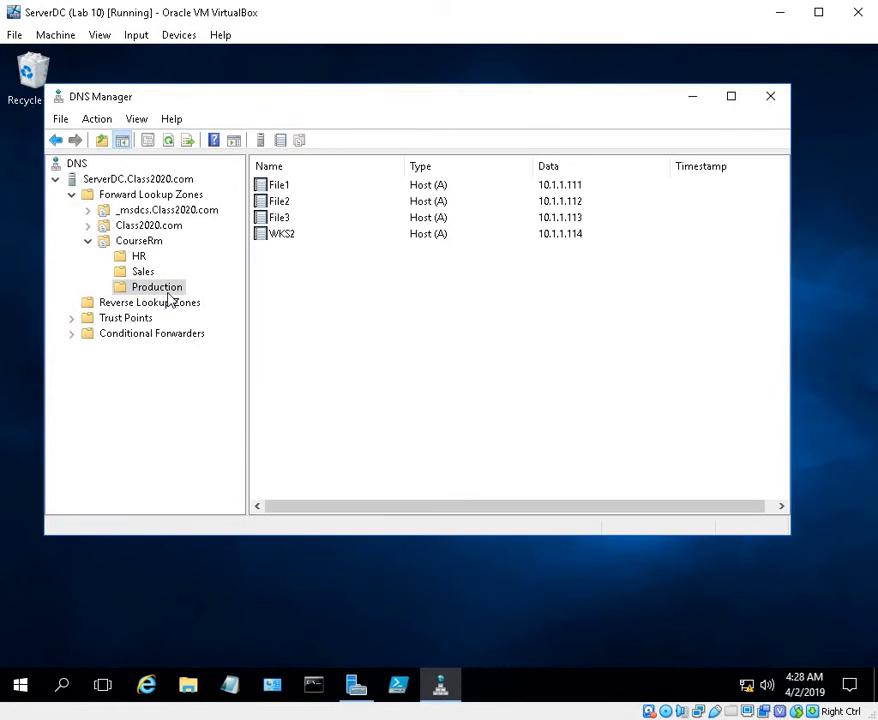
pyautogui.click(143, 271)
pyautogui.click(139, 257)
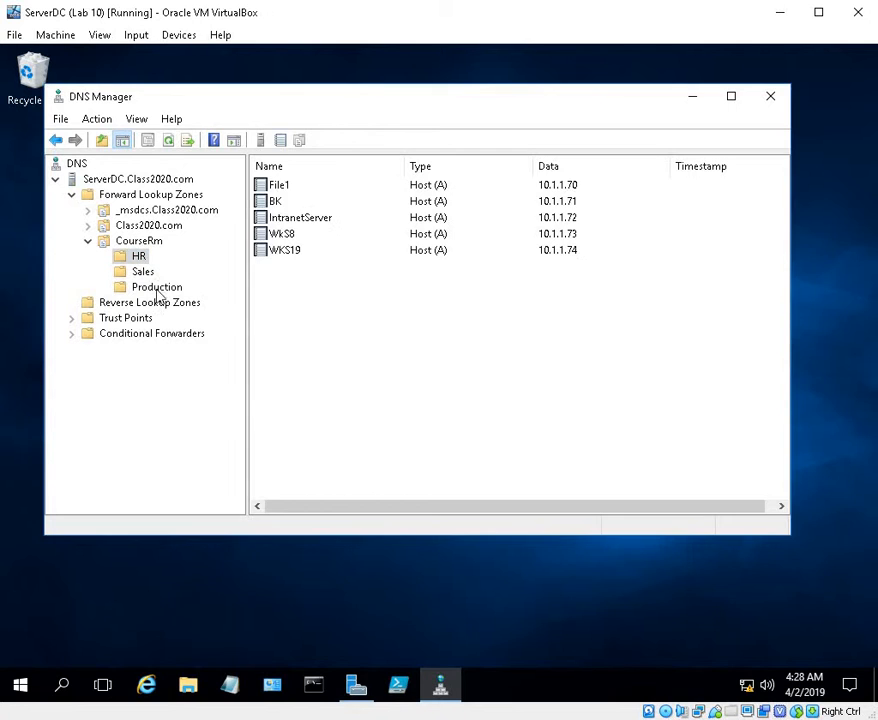
# Turn on updating the associated pointer (PTR) record for the WKS2 host in the Production domain and accept its properties
pyautogui.click(158, 289)
pyautogui.click(281, 236)
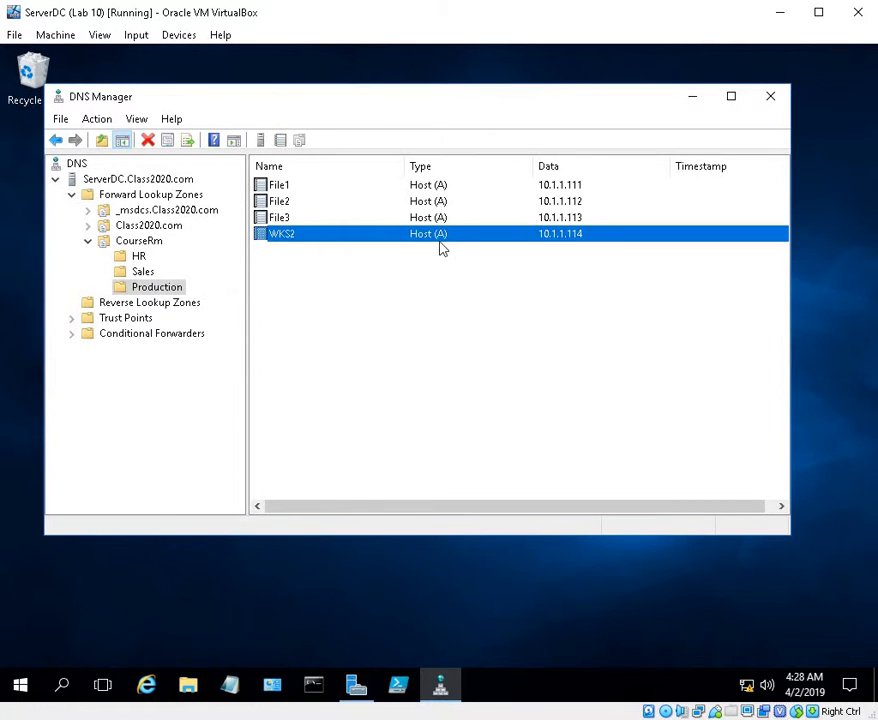
pyautogui.rightClick(408, 243)
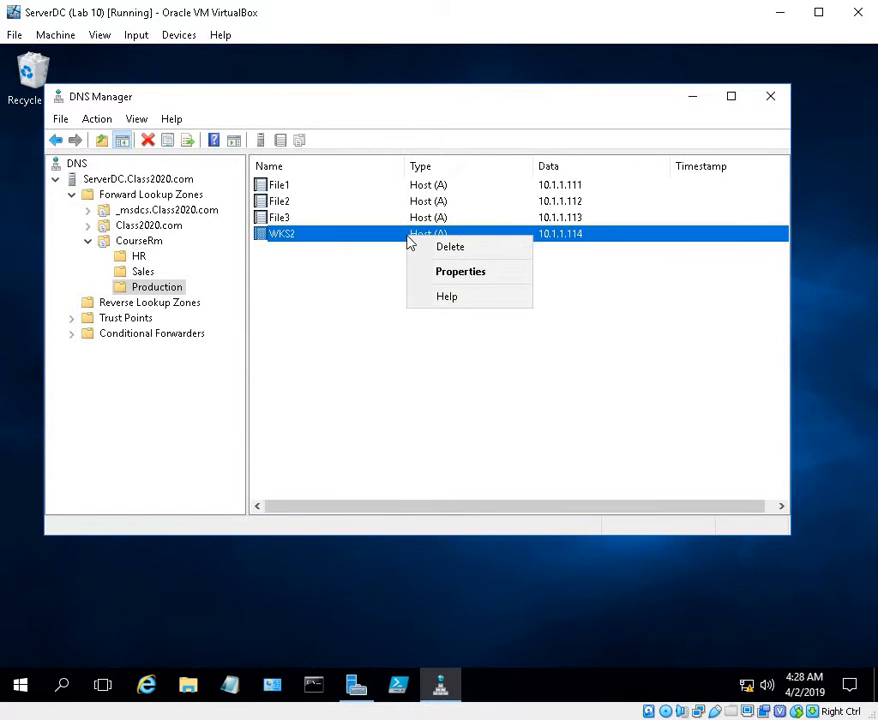
pyautogui.click(446, 280)
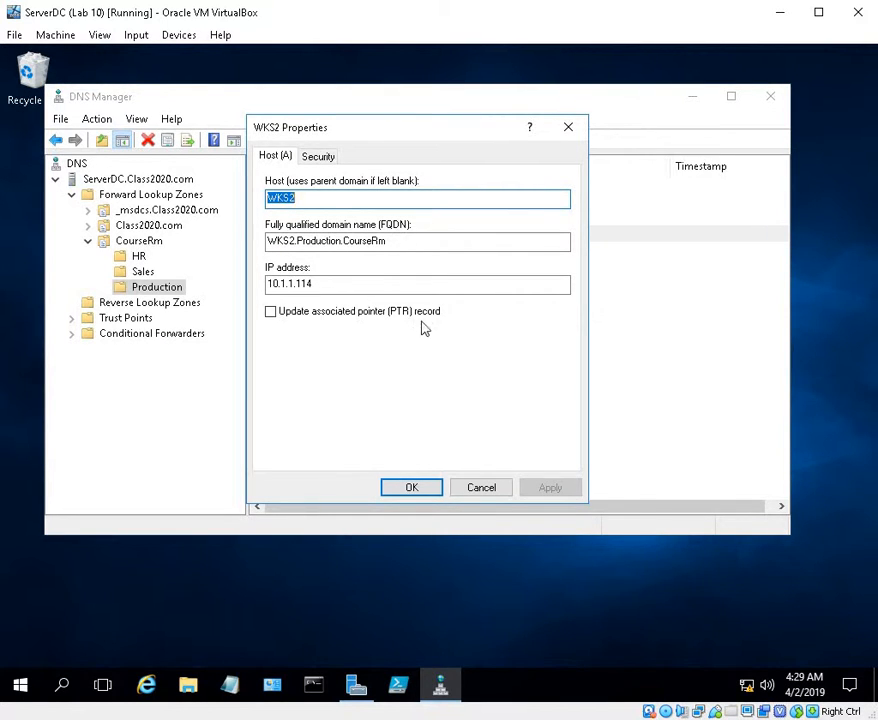
pyautogui.click(271, 313)
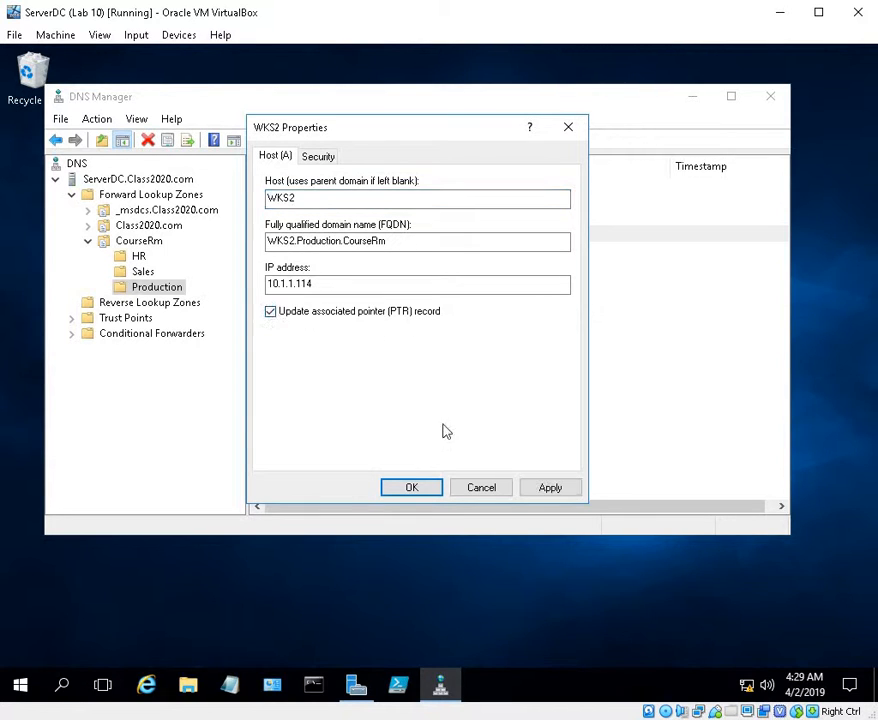
pyautogui.click(527, 492)
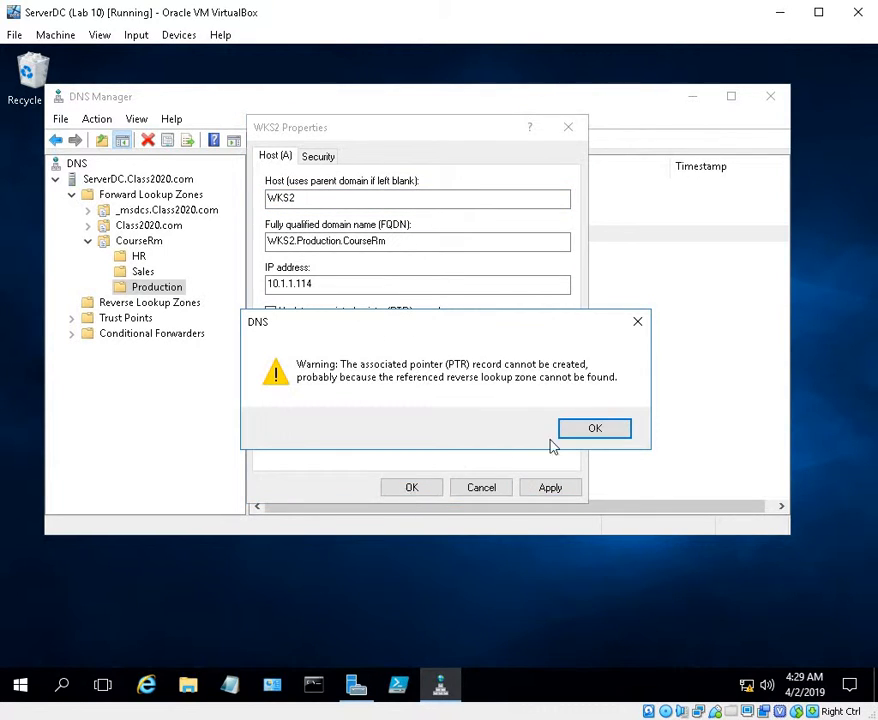
pyautogui.click(595, 428)
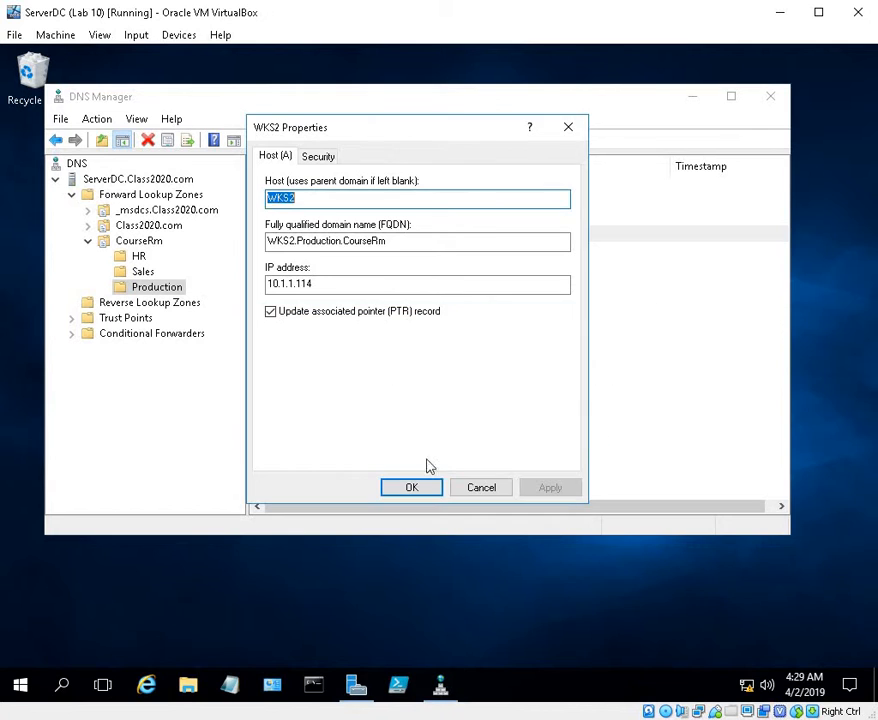
pyautogui.click(410, 487)
# Check the associated pointer (PTR) record option in the properties of the File3 and File2 hosts in the Production domain
pyautogui.click(276, 219)
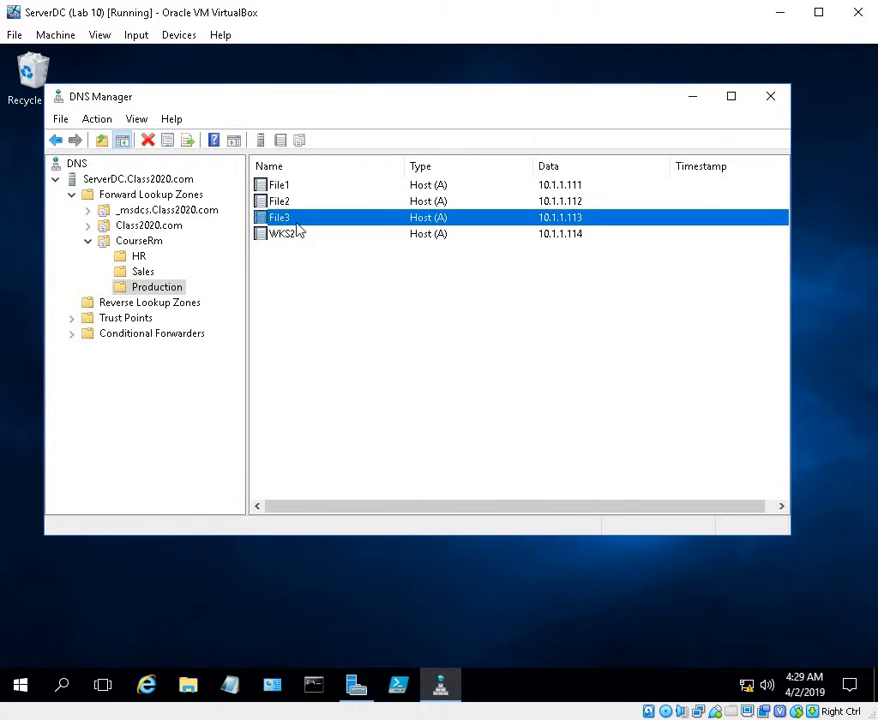
pyautogui.rightClick(296, 221)
pyautogui.click(333, 257)
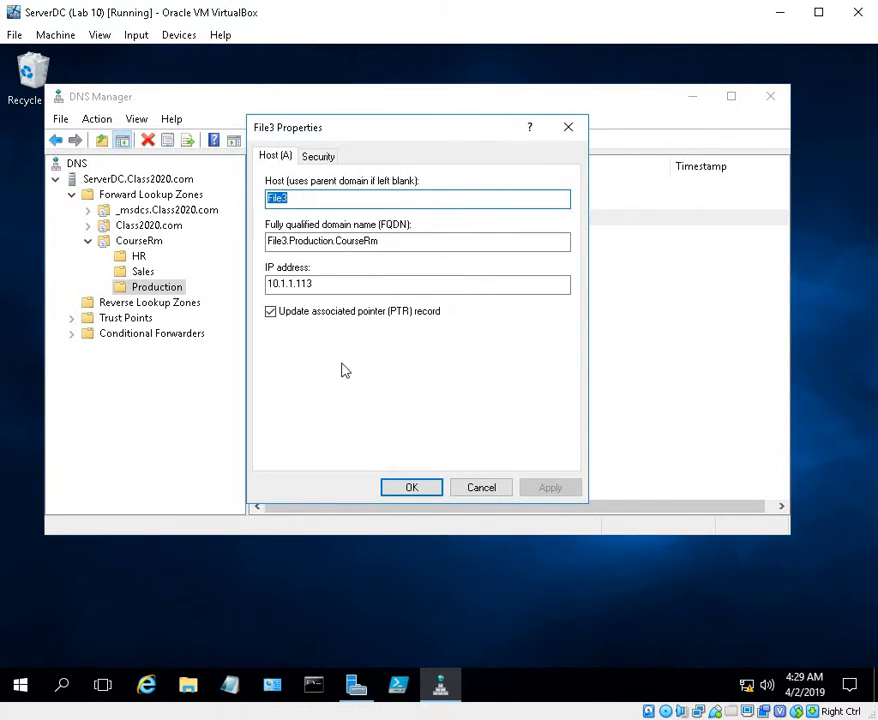
pyautogui.click(423, 491)
pyautogui.click(312, 202)
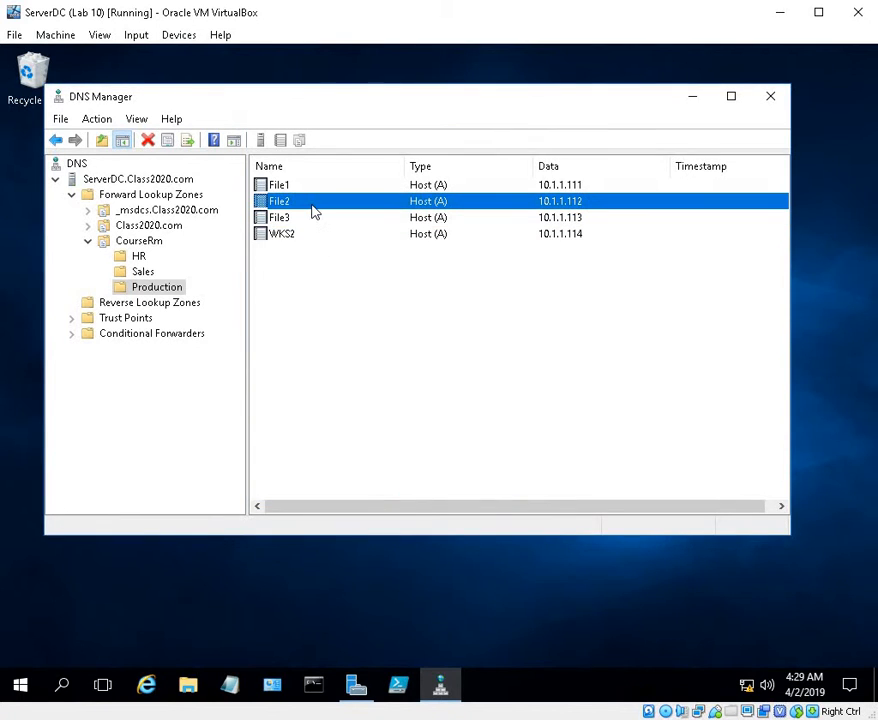
pyautogui.rightClick(312, 202)
pyautogui.click(331, 238)
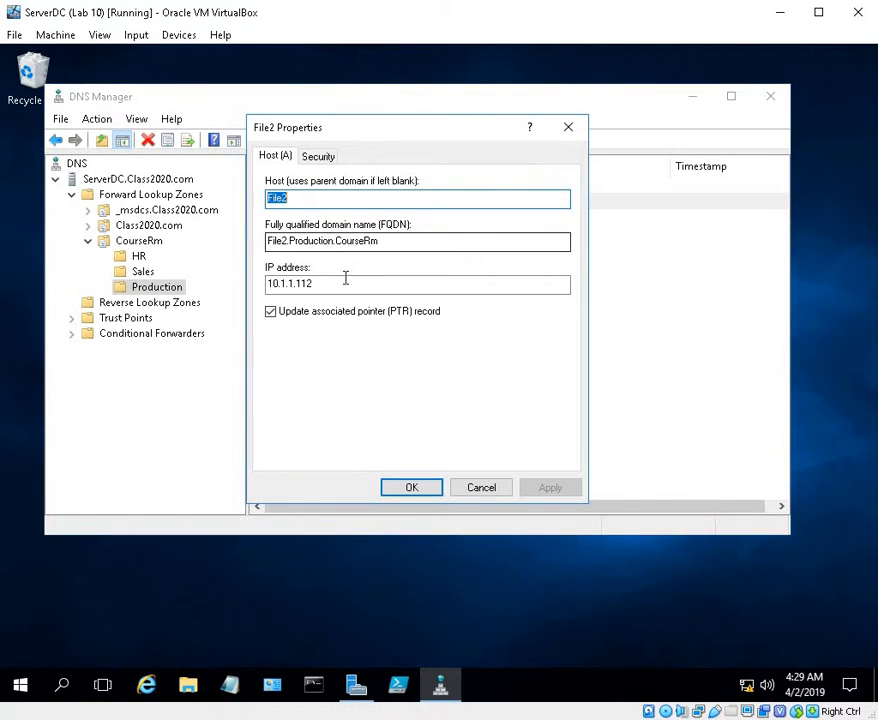
pyautogui.click(423, 491)
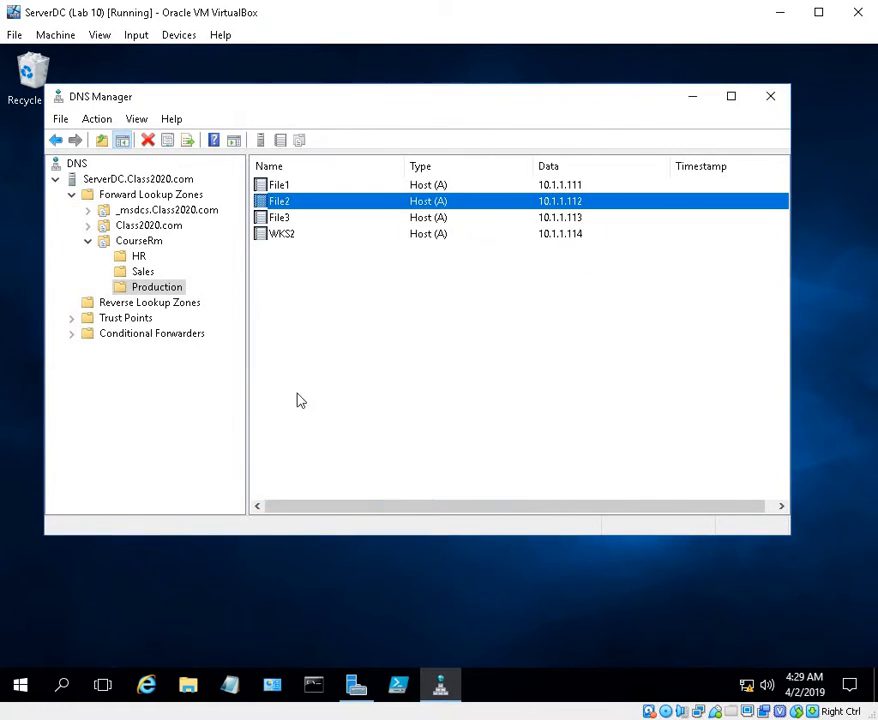
# Check the associated pointer (PTR) record option in the properties of the WKS20 host in the Sales domain
pyautogui.click(144, 273)
pyautogui.click(297, 251)
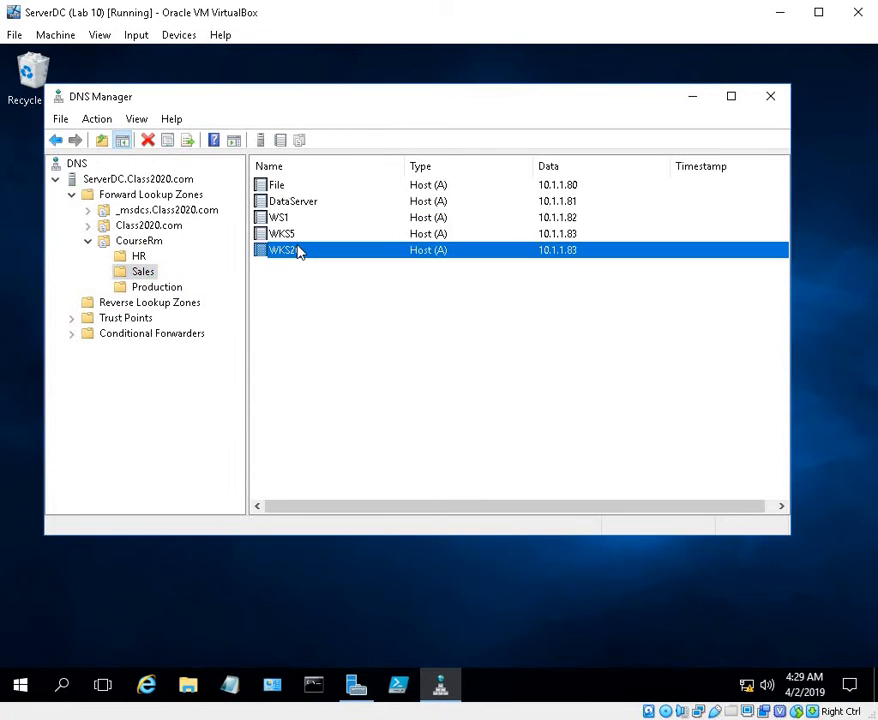
pyautogui.rightClick(300, 251)
pyautogui.click(328, 279)
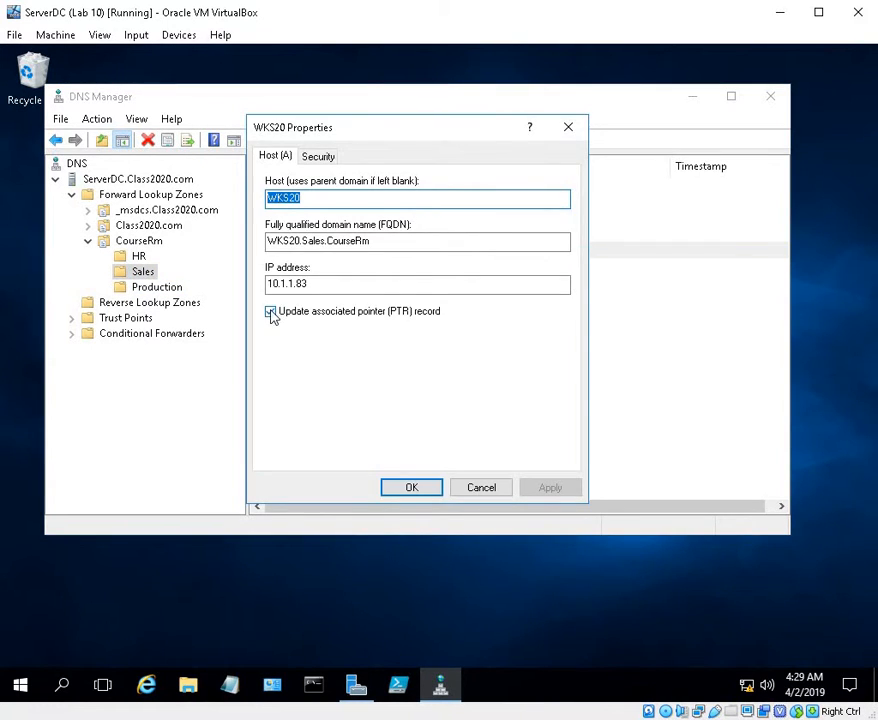
pyautogui.click(398, 488)
# Check the associated pointer (PTR) record option in the properties of the WKS19 host in the HR domain
pyautogui.click(139, 257)
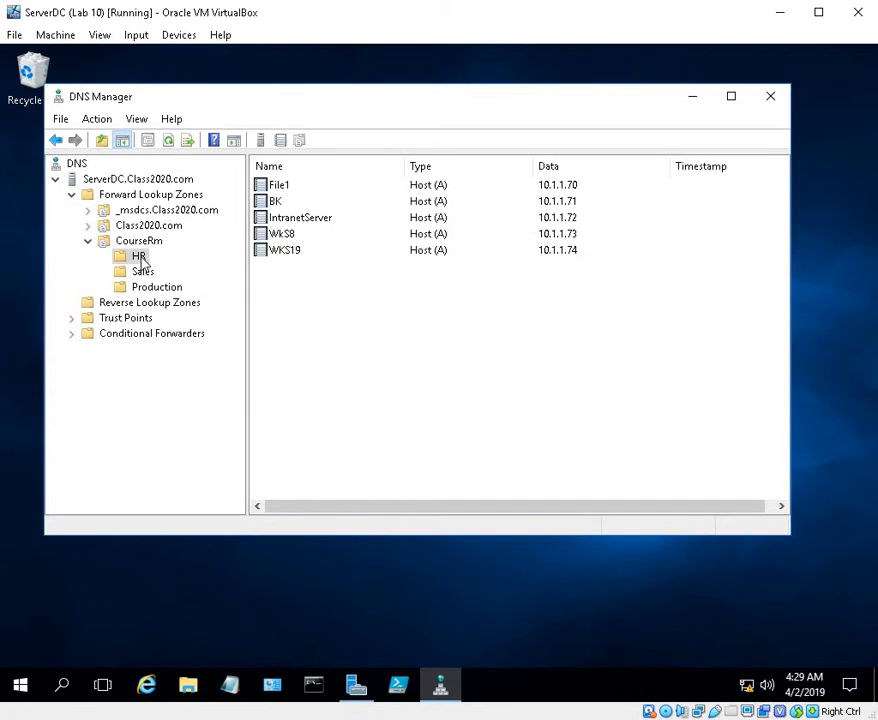
pyautogui.rightClick(140, 257)
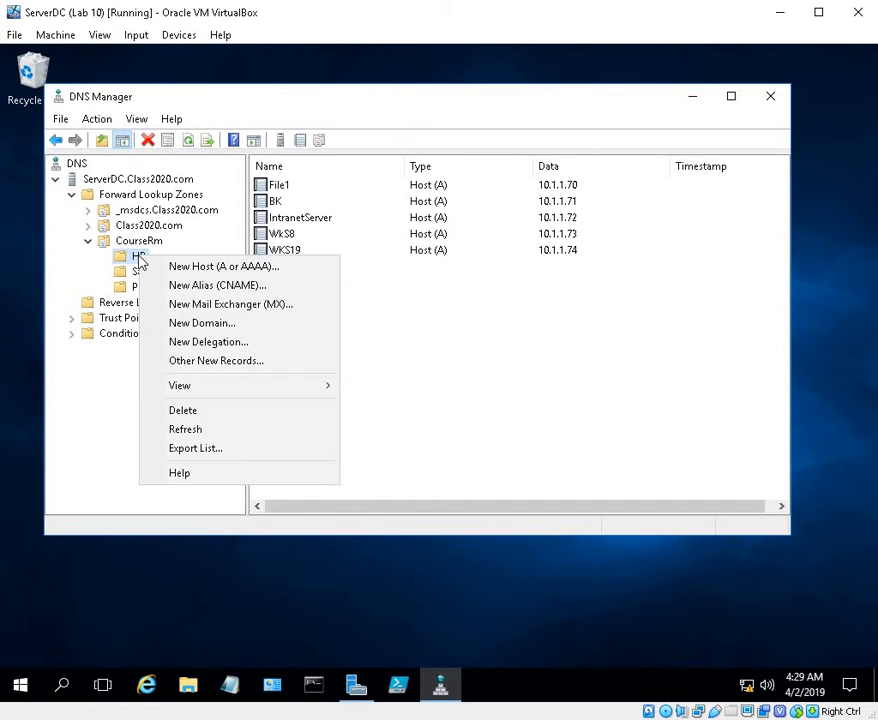
pyautogui.press('Escape')
pyautogui.click(305, 251)
pyautogui.rightClick(305, 251)
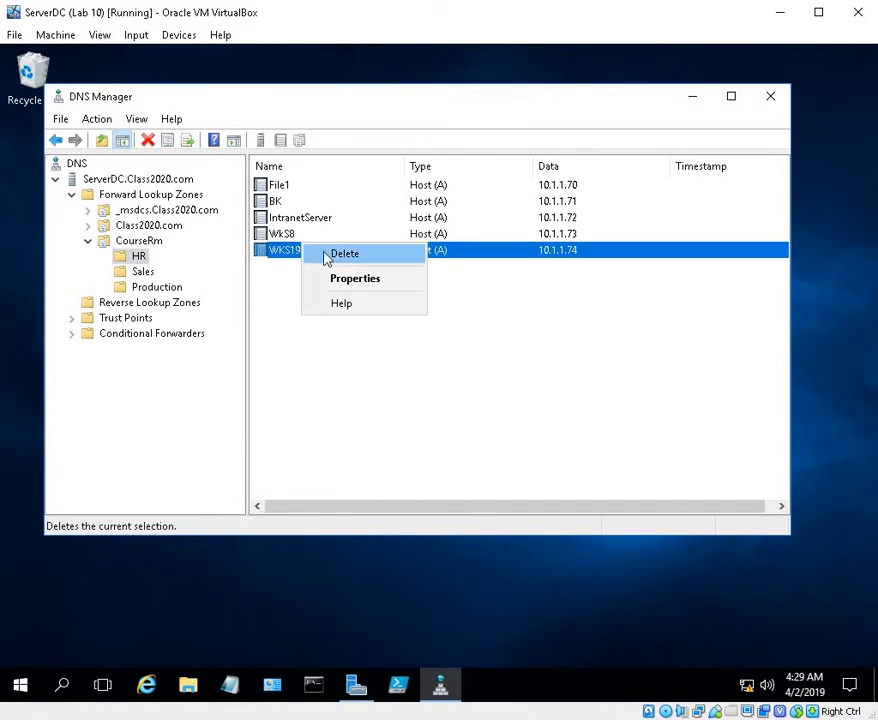
pyautogui.click(359, 279)
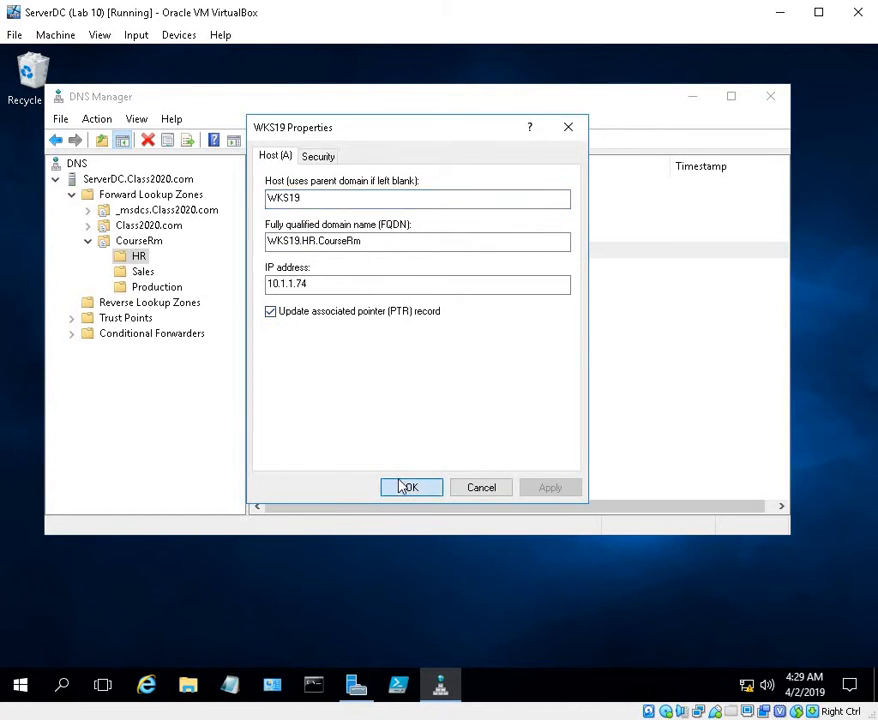
pyautogui.click(406, 487)
# Check the associated pointer (PTR) record option in the properties of the www host in the Class2020.com zone
pyautogui.click(128, 240)
pyautogui.click(130, 228)
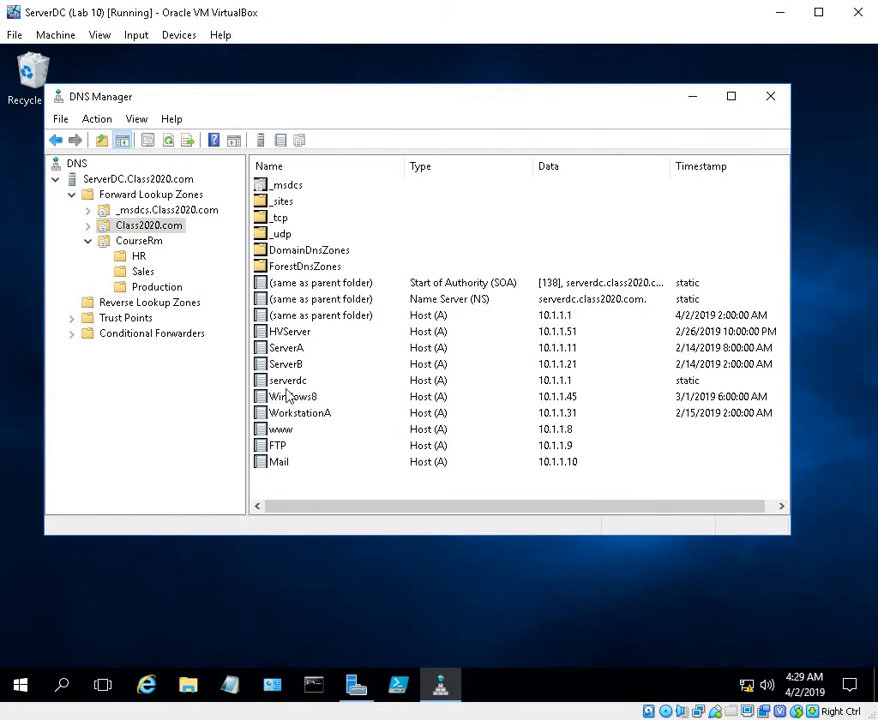
pyautogui.rightClick(285, 430)
pyautogui.click(345, 463)
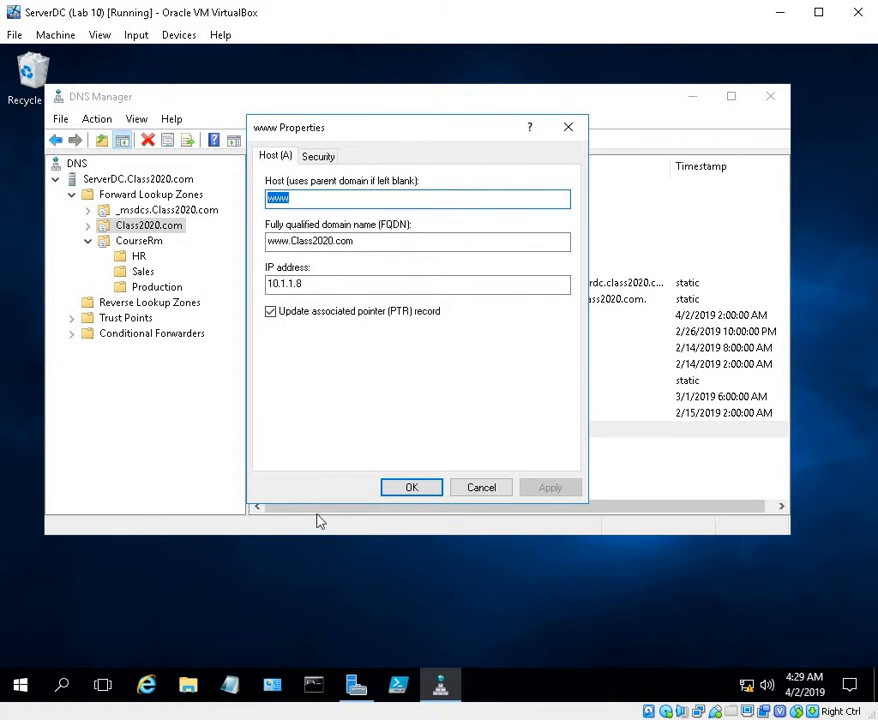
pyautogui.click(410, 487)
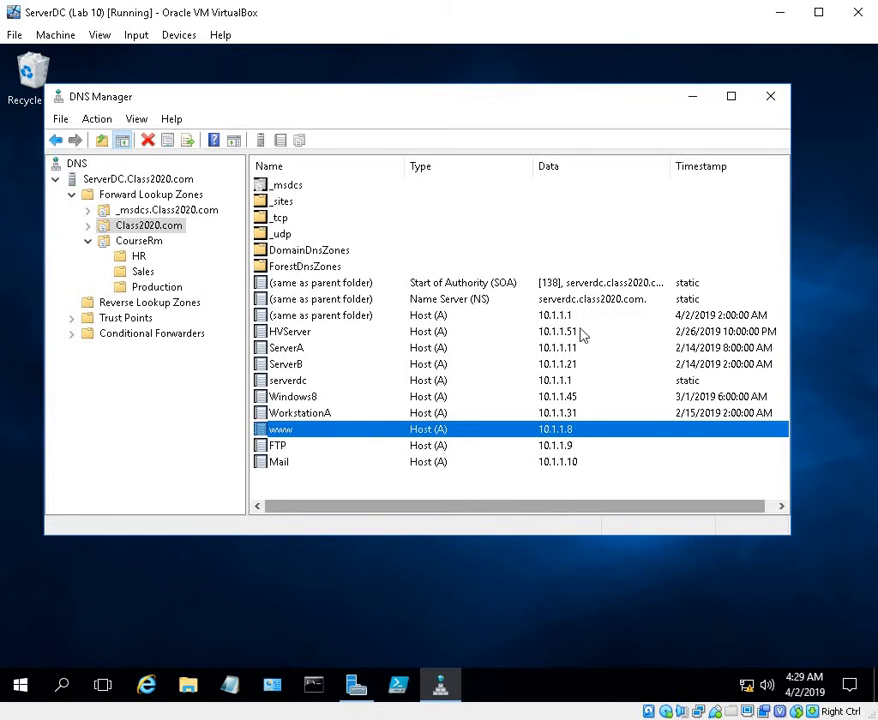
# Start a new IPv4 reverse lookup zone as an Active Directory-stored primary zone, replicated to all DNS servers on domain controllers in the Class2020.com domain
pyautogui.click(139, 243)
pyautogui.click(90, 242)
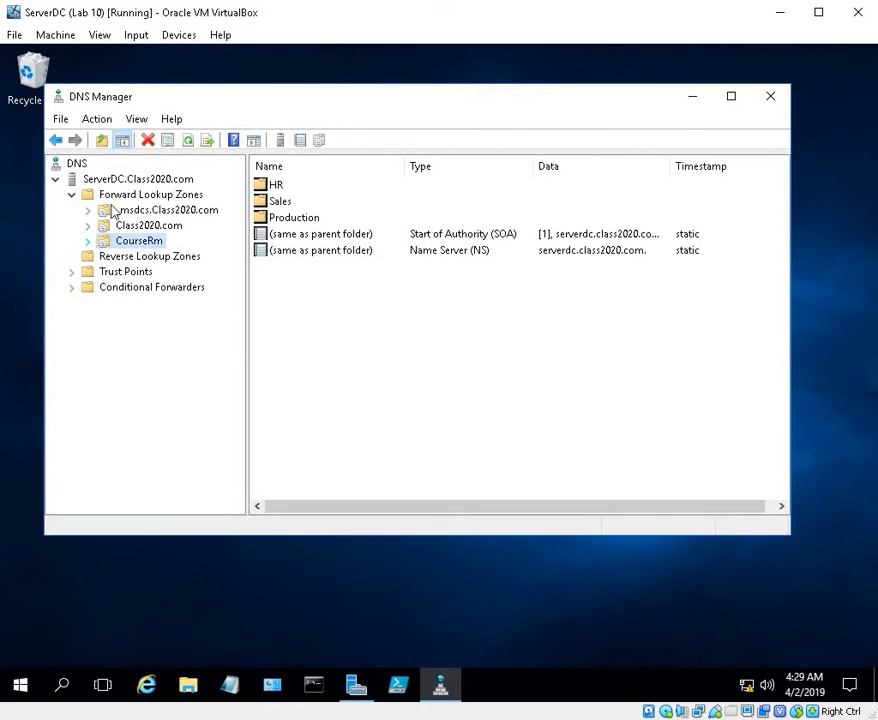
pyautogui.rightClick(147, 260)
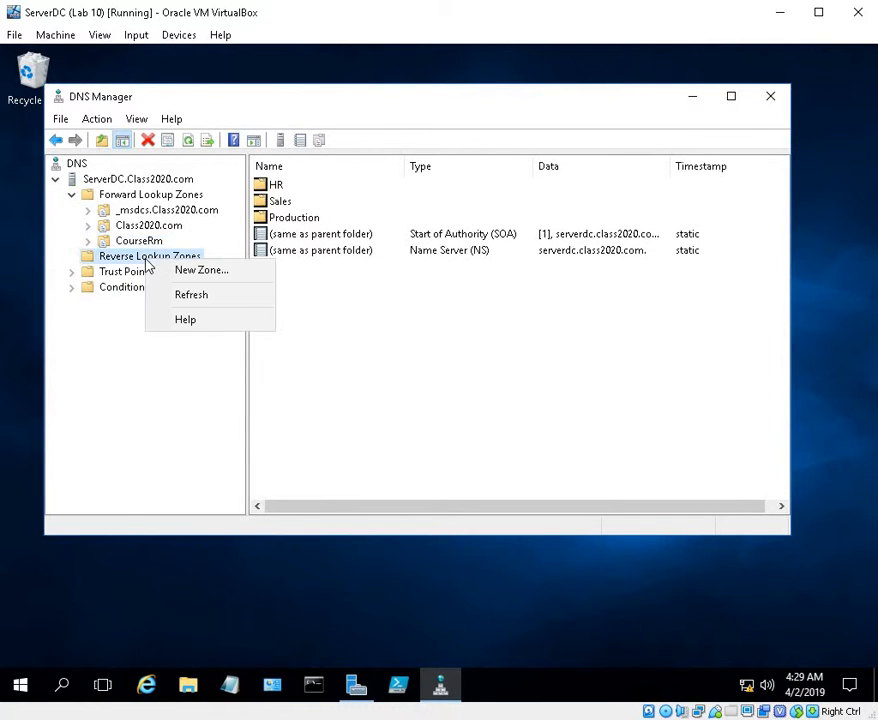
pyautogui.click(189, 269)
pyautogui.click(358, 415)
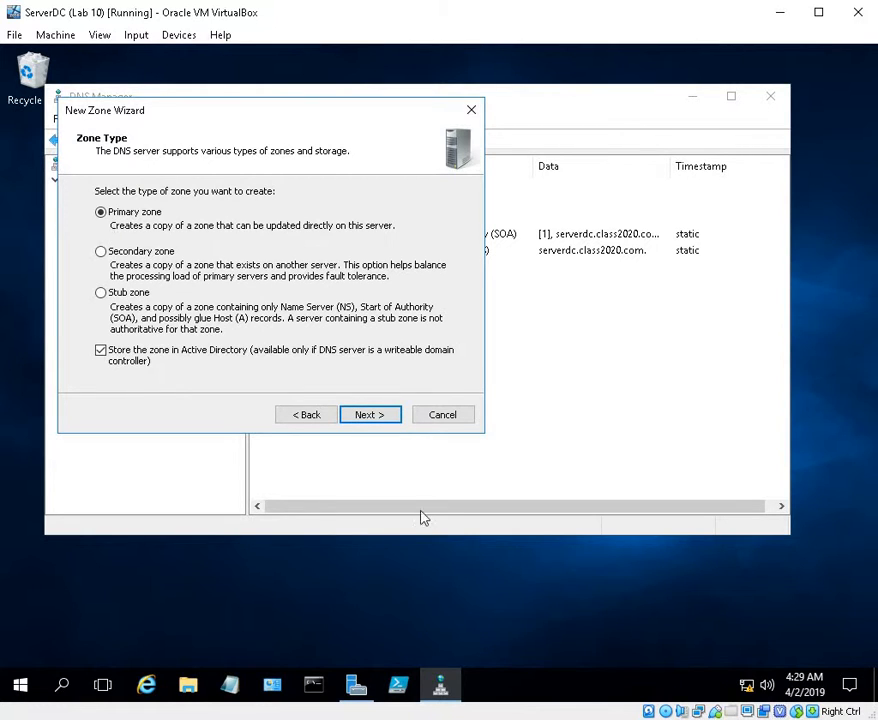
pyautogui.click(373, 418)
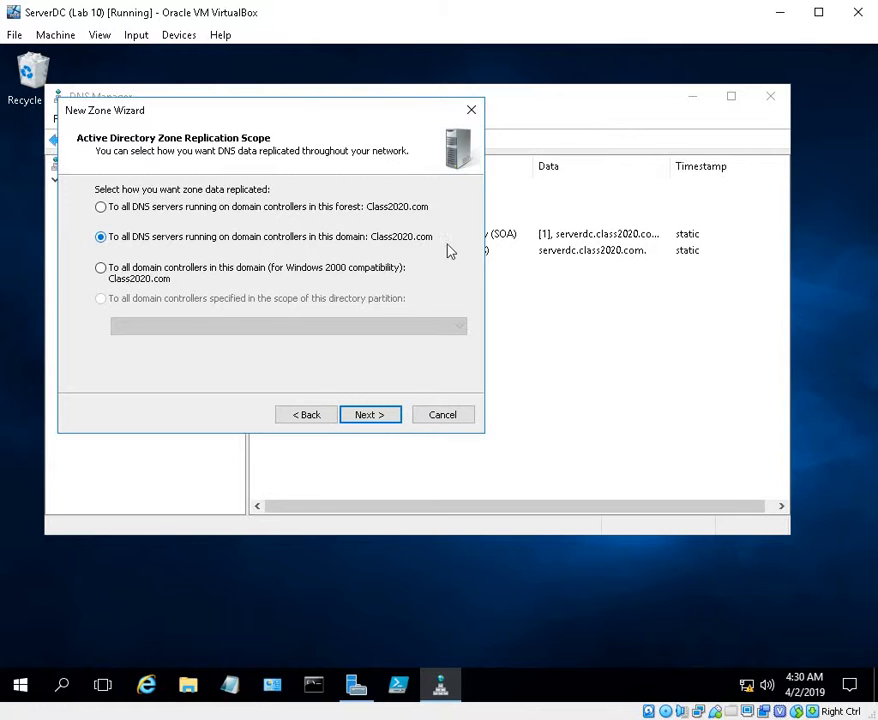
pyautogui.click(377, 416)
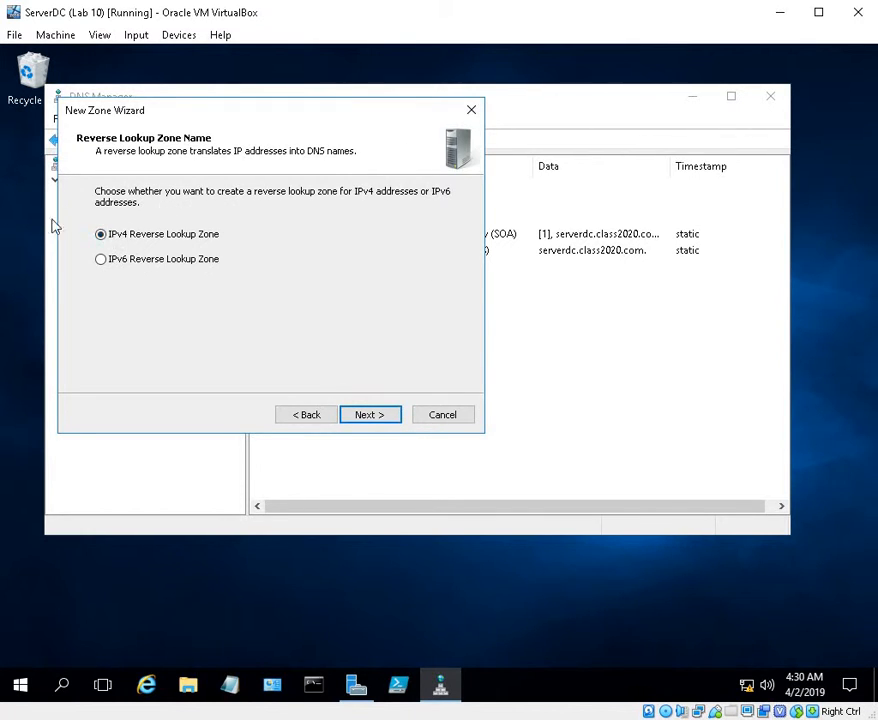
pyautogui.click(379, 417)
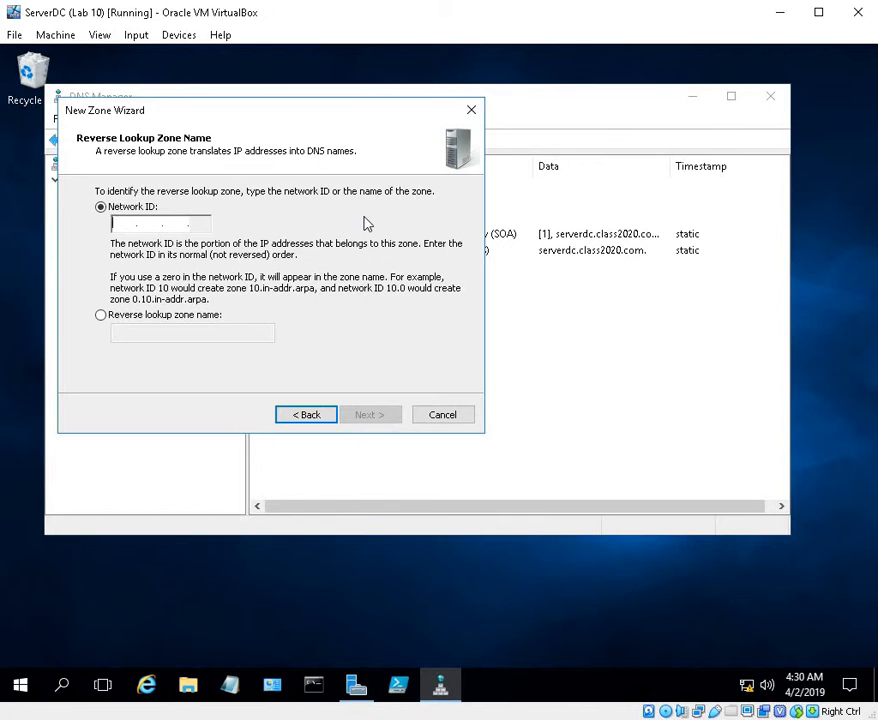
# Give the reverse lookup zone network ID 10.1.1, allow only secure dynamic updates and finish creating it
pyautogui.write('10.1.1')
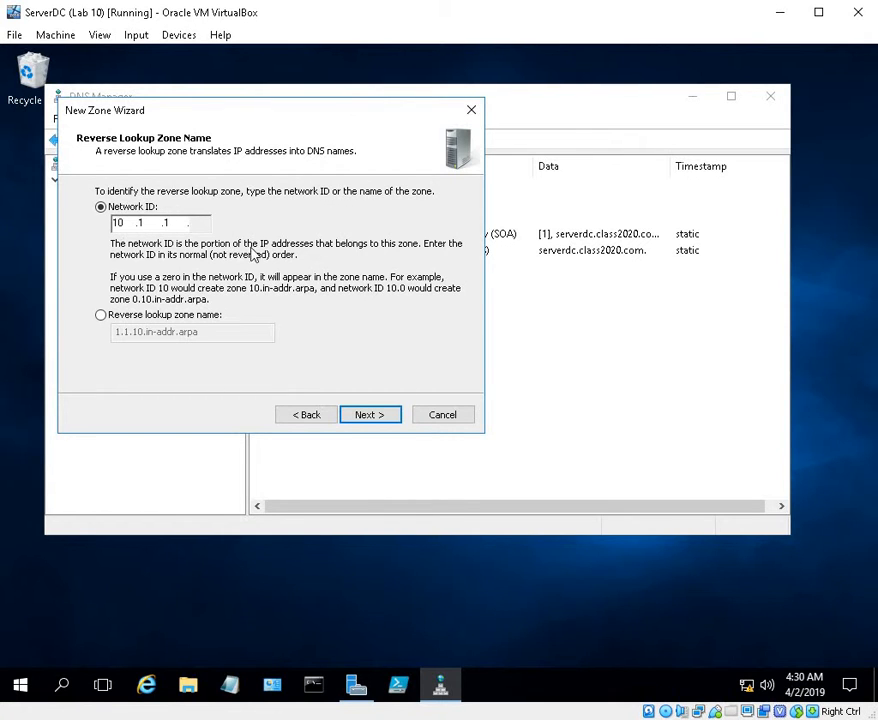
pyautogui.click(370, 416)
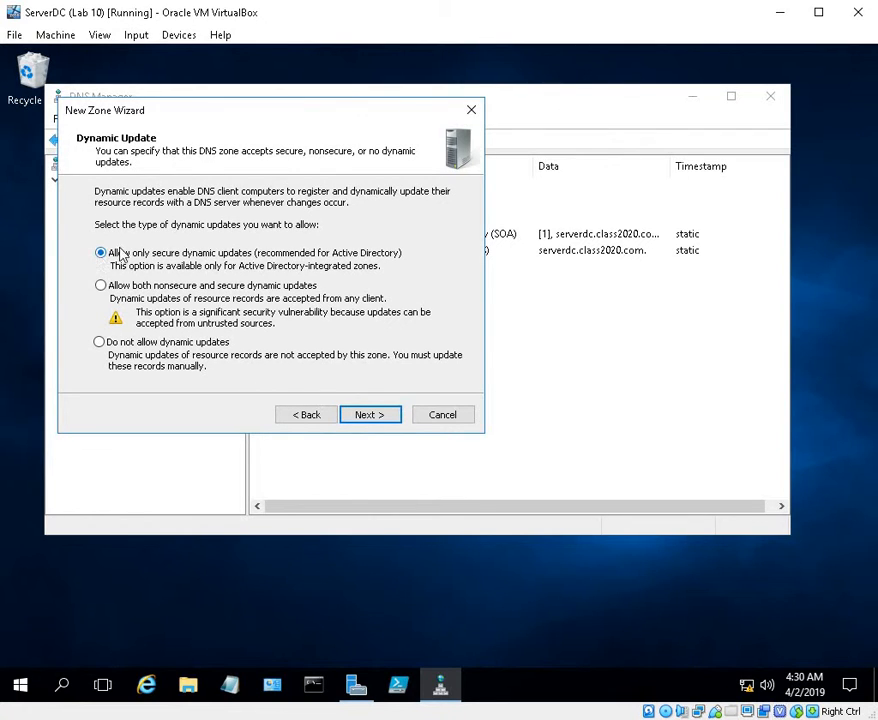
pyautogui.click(362, 415)
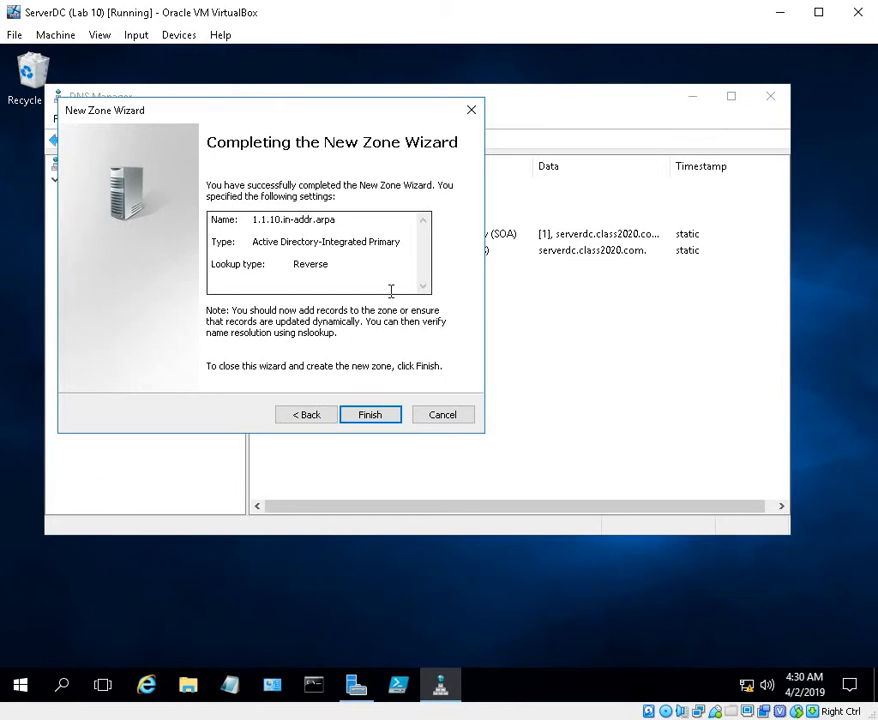
pyautogui.click(372, 414)
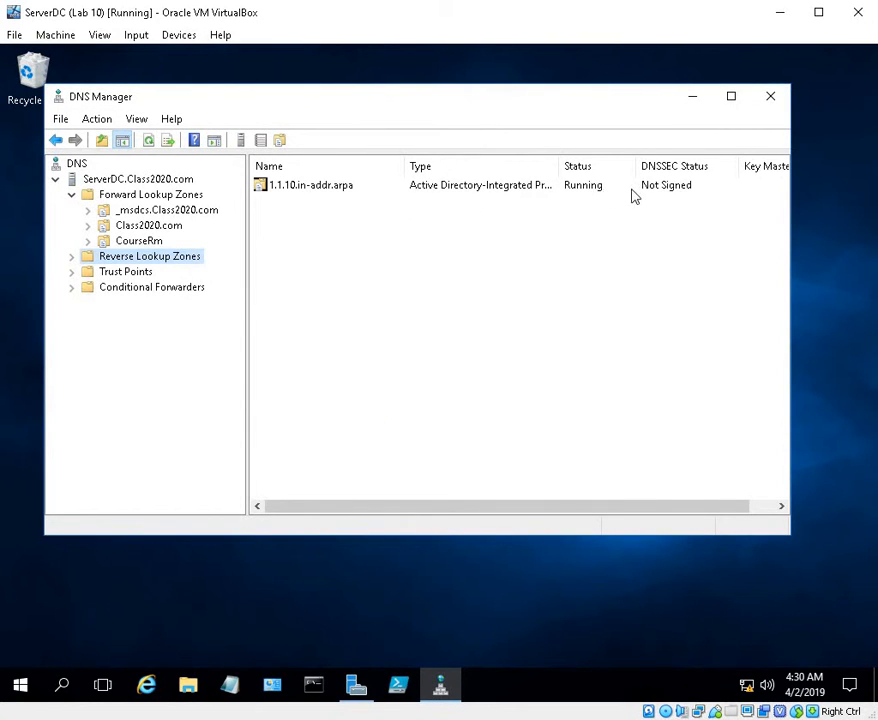
# Examine the records of the new 1.1.10.in-addr.arpa zone and collapse the reverse lookup zones
pyautogui.click(72, 257)
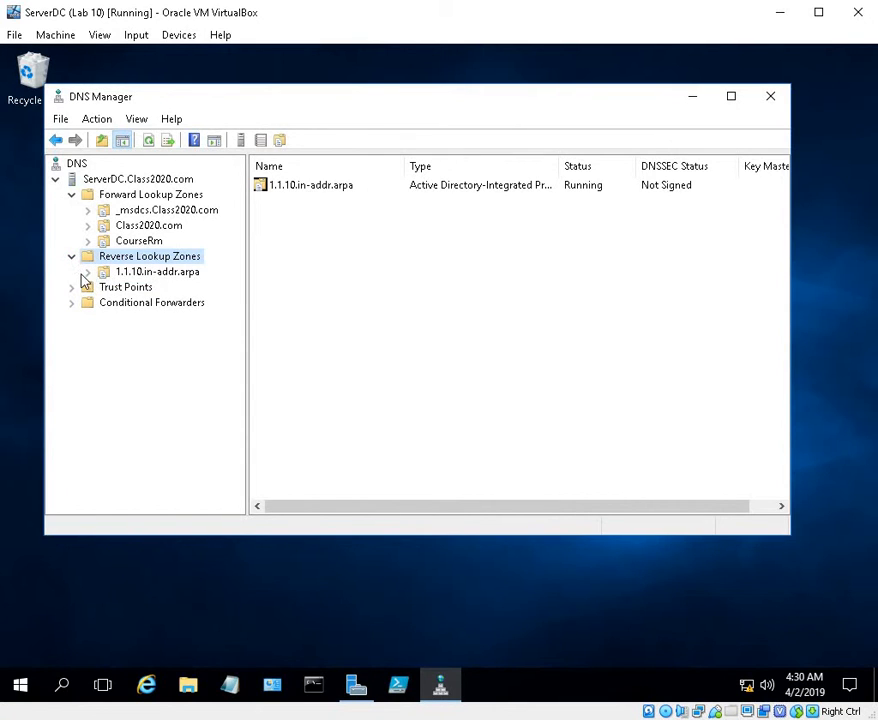
pyautogui.click(191, 276)
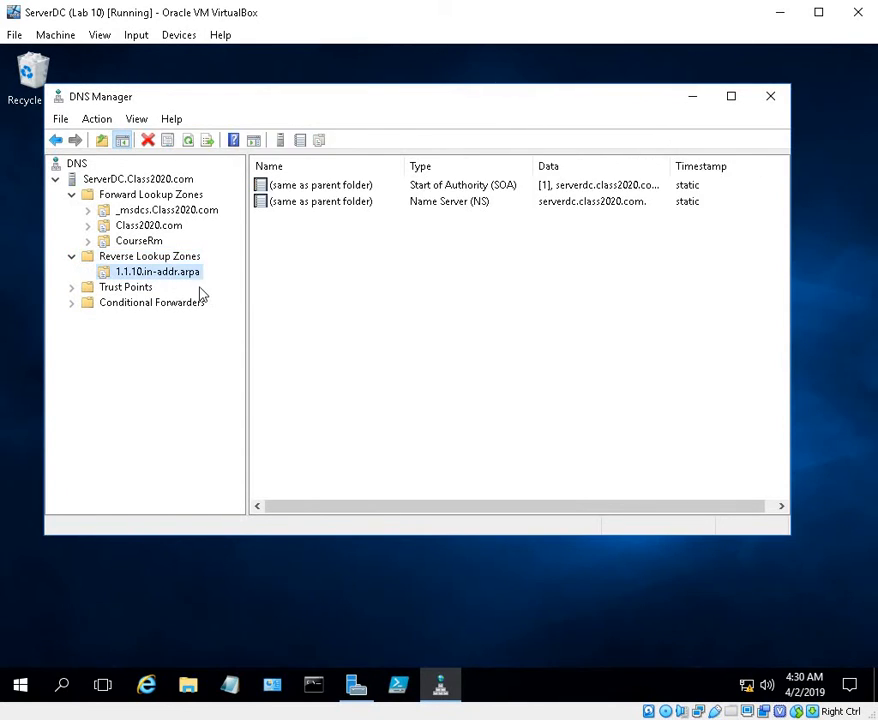
pyautogui.click(170, 257)
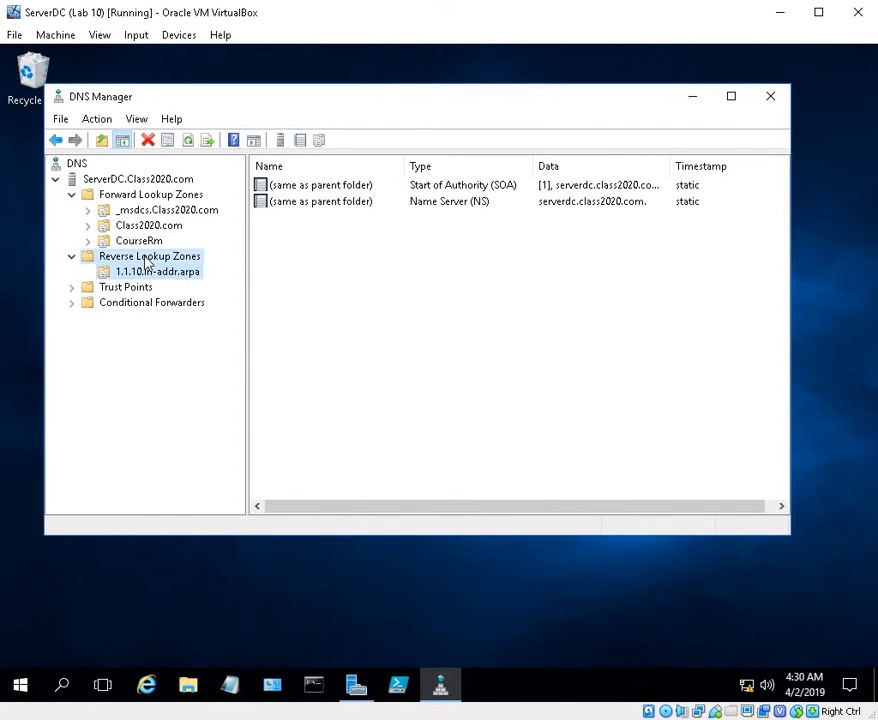
pyautogui.click(71, 257)
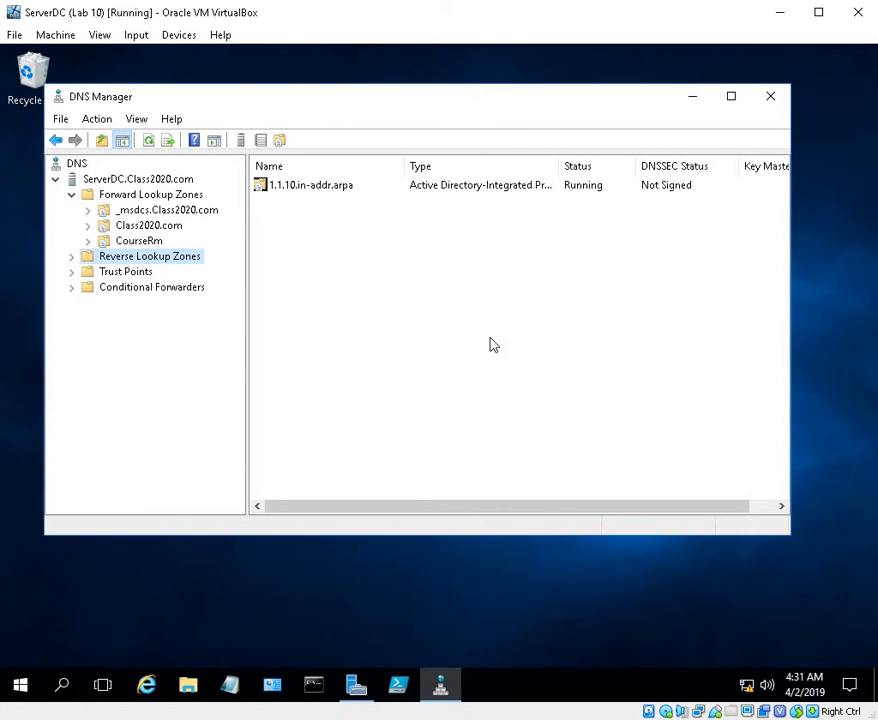
# Look over the CourseRm zone and examine the www, FTP and Mail host records in the Class2020.com zone
pyautogui.click(139, 246)
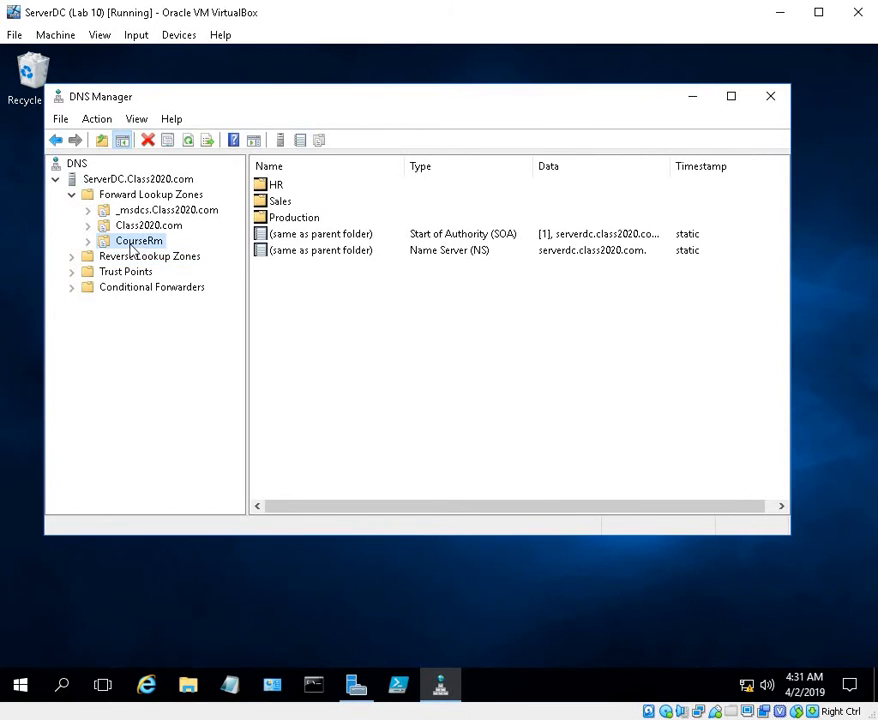
pyautogui.click(123, 228)
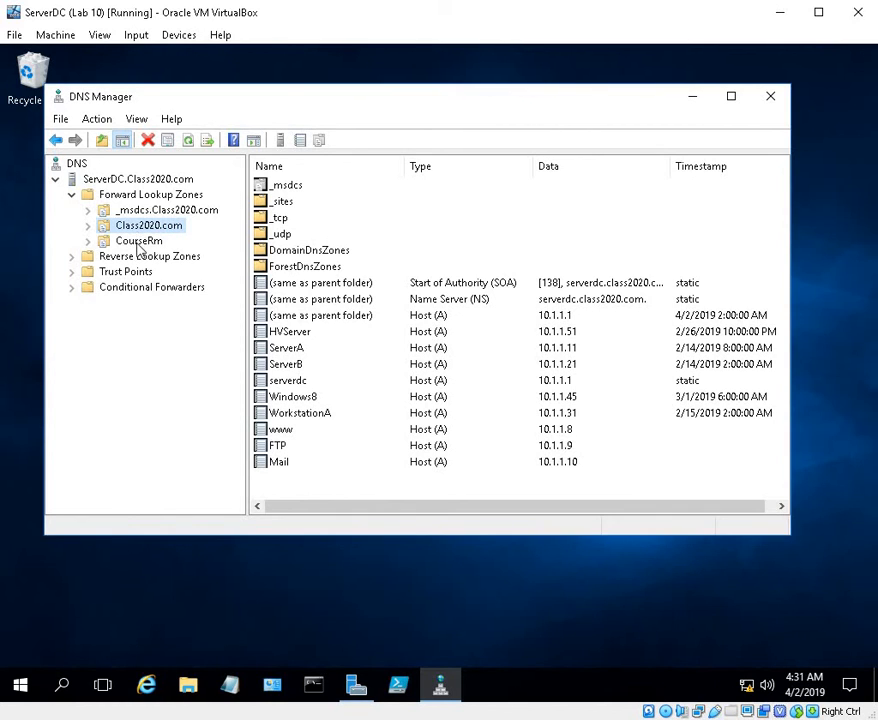
pyautogui.click(283, 431)
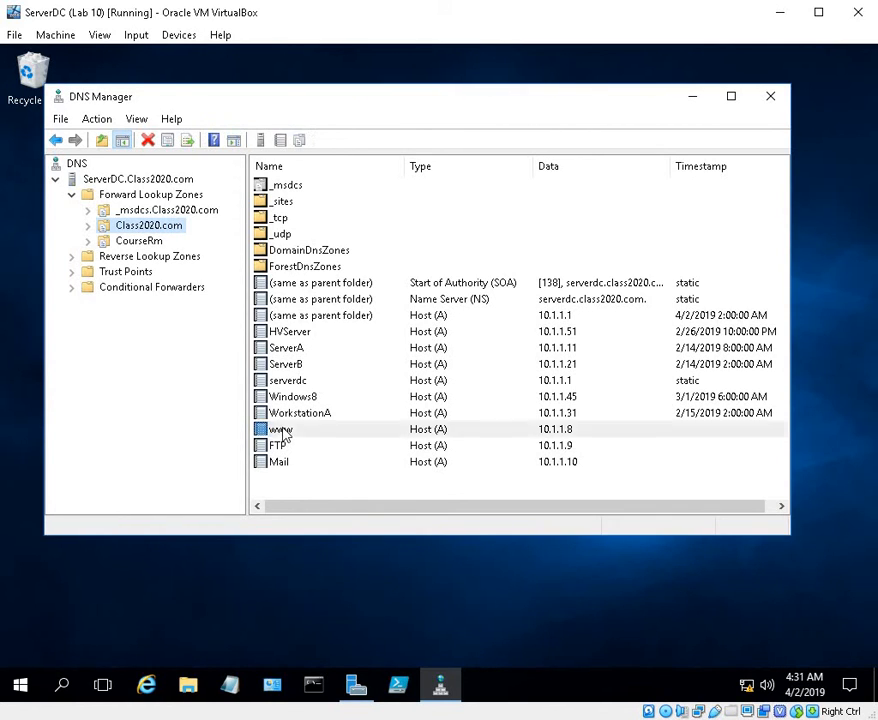
pyautogui.click(277, 446)
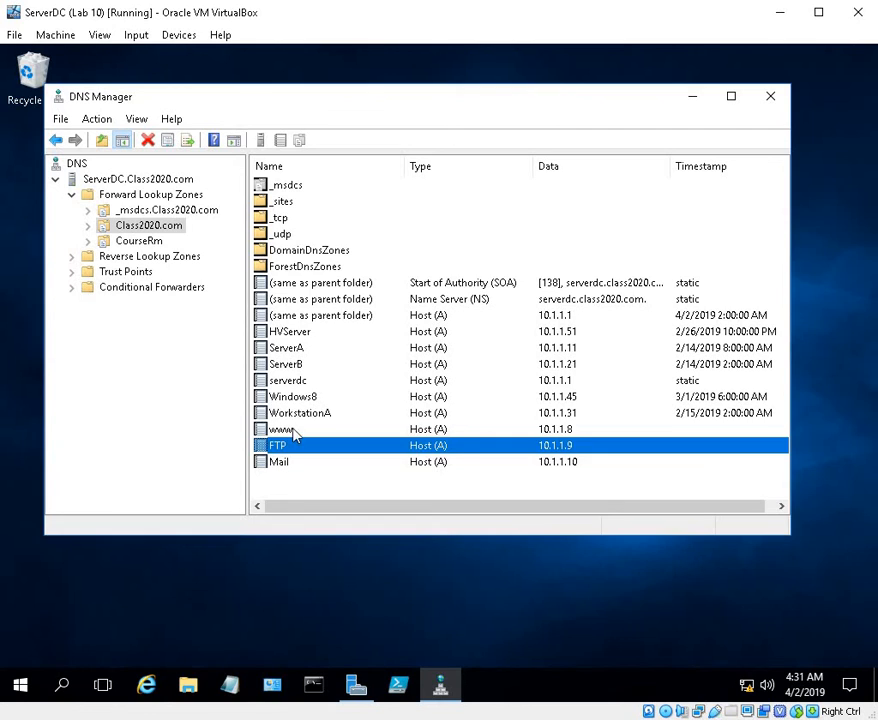
pyautogui.click(294, 431)
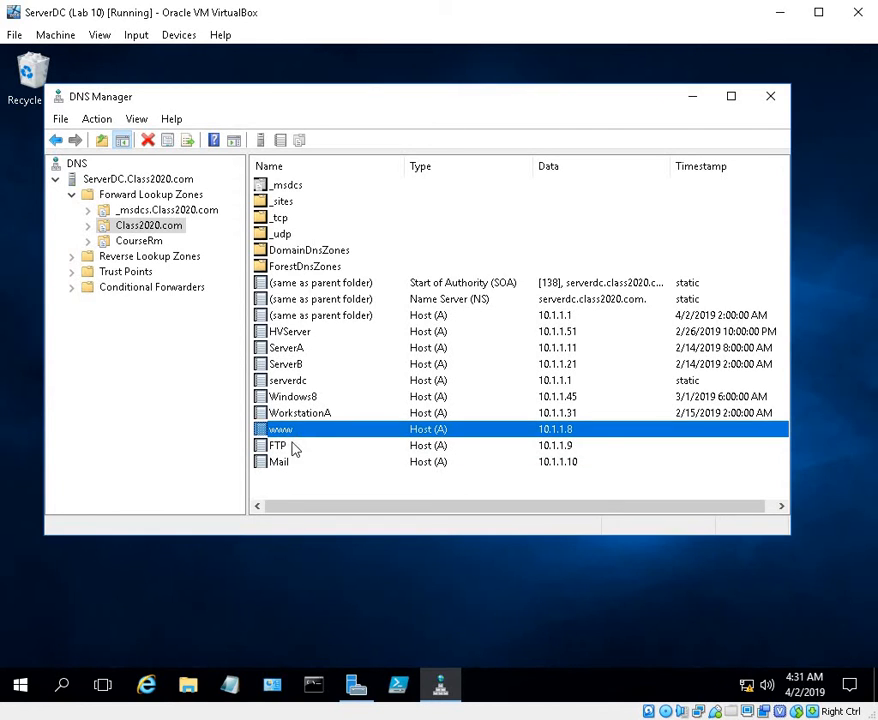
pyautogui.click(295, 447)
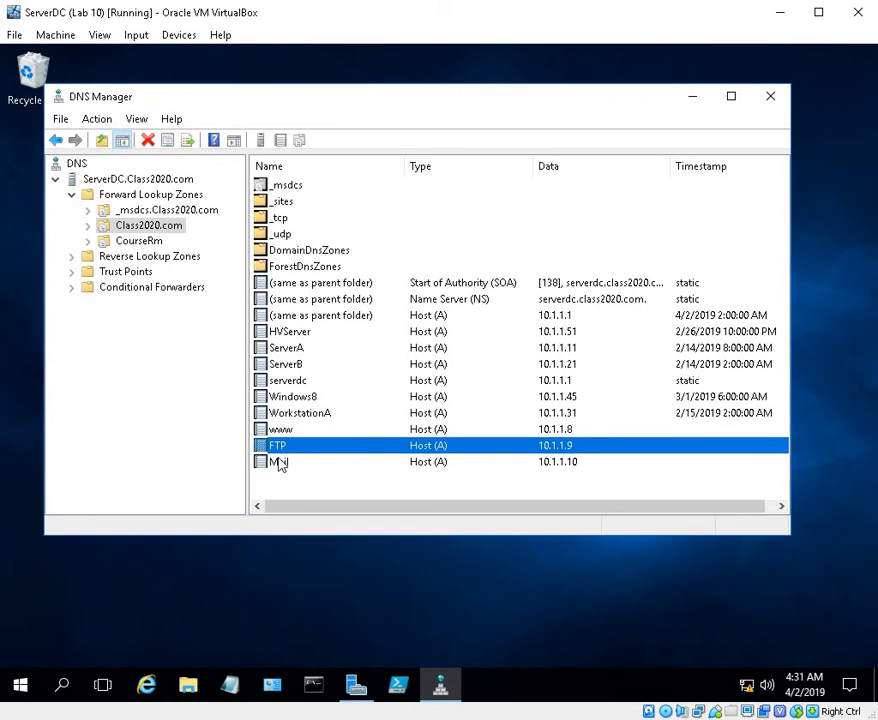
pyautogui.click(291, 463)
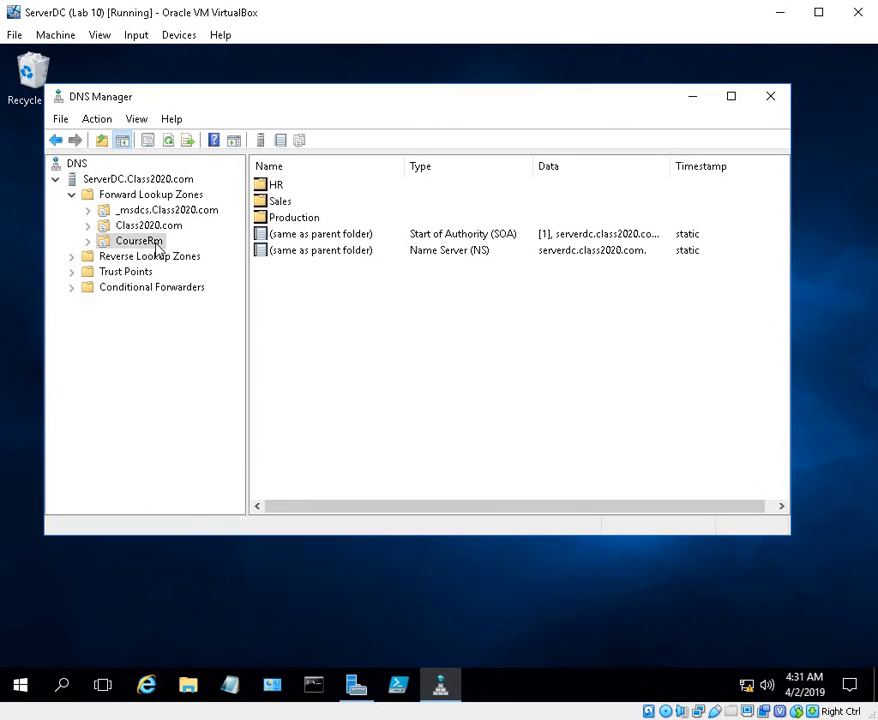
# Expand the CourseRm zone and review the host records in its HR, Sales and Production domains
pyautogui.click(90, 242)
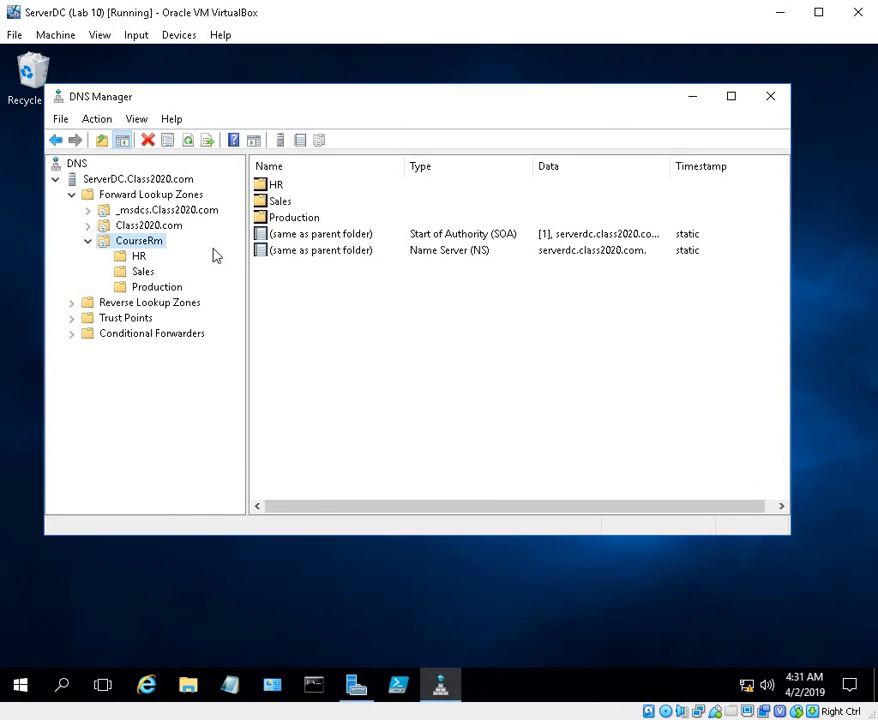
pyautogui.click(139, 257)
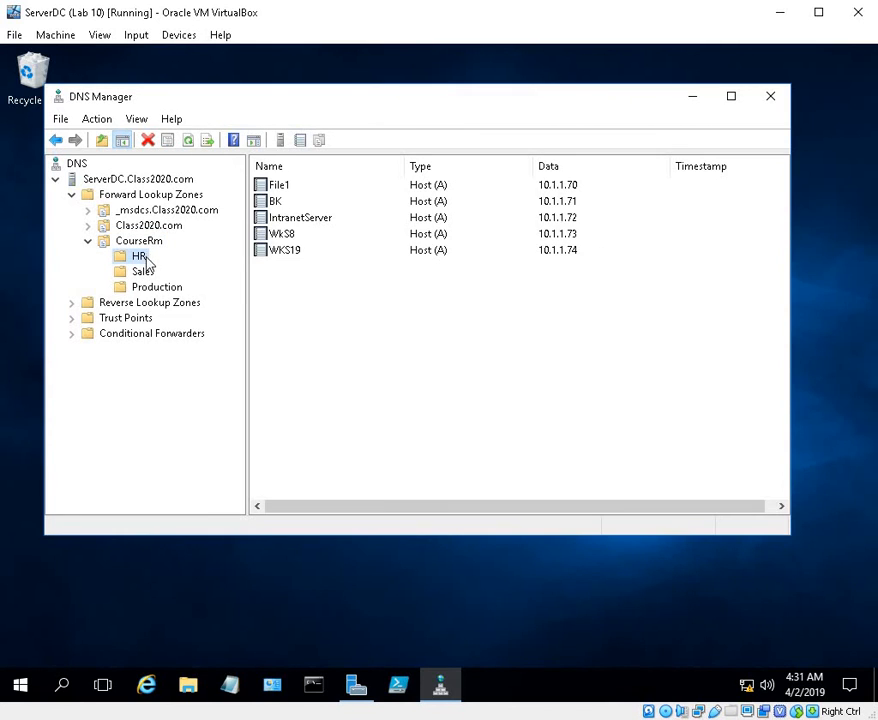
pyautogui.click(143, 271)
pyautogui.click(154, 288)
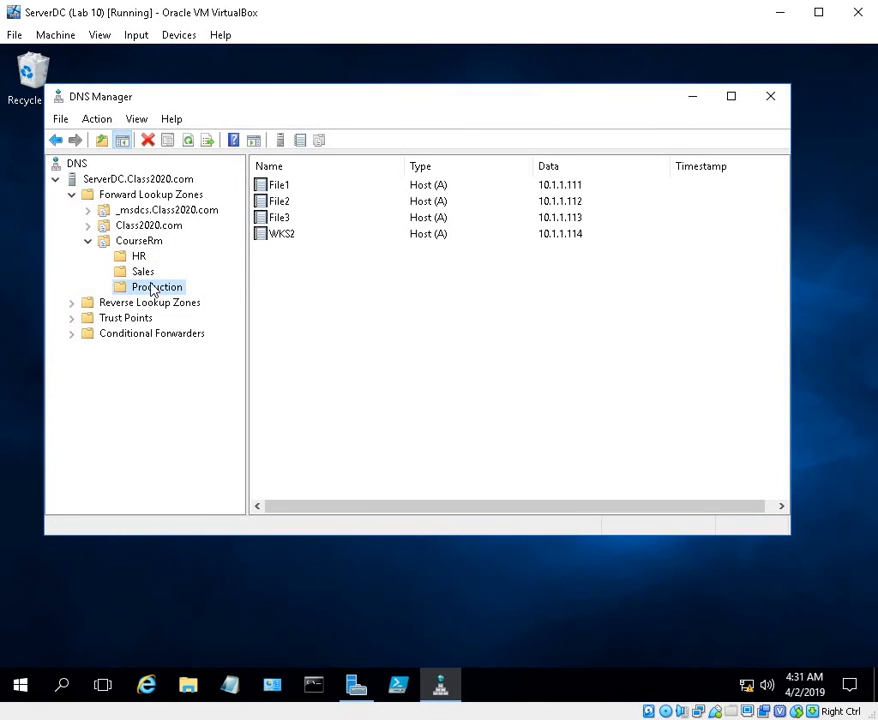
# Review the WKS20 host record's IP address and associated pointer record option in the Sales domain, and accept its properties
pyautogui.click(140, 258)
pyautogui.click(143, 271)
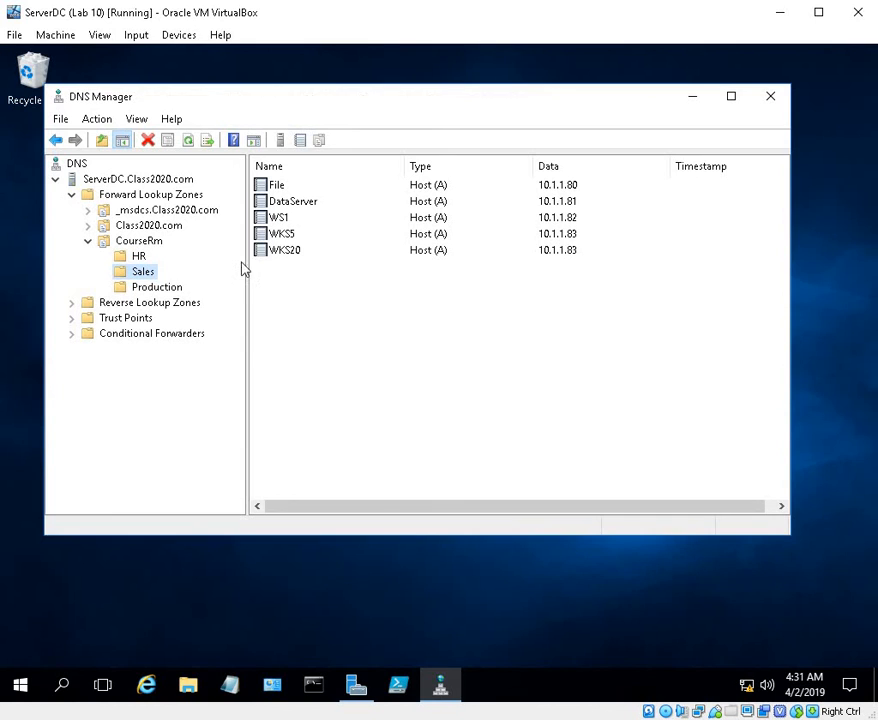
pyautogui.rightClick(317, 251)
pyautogui.click(368, 283)
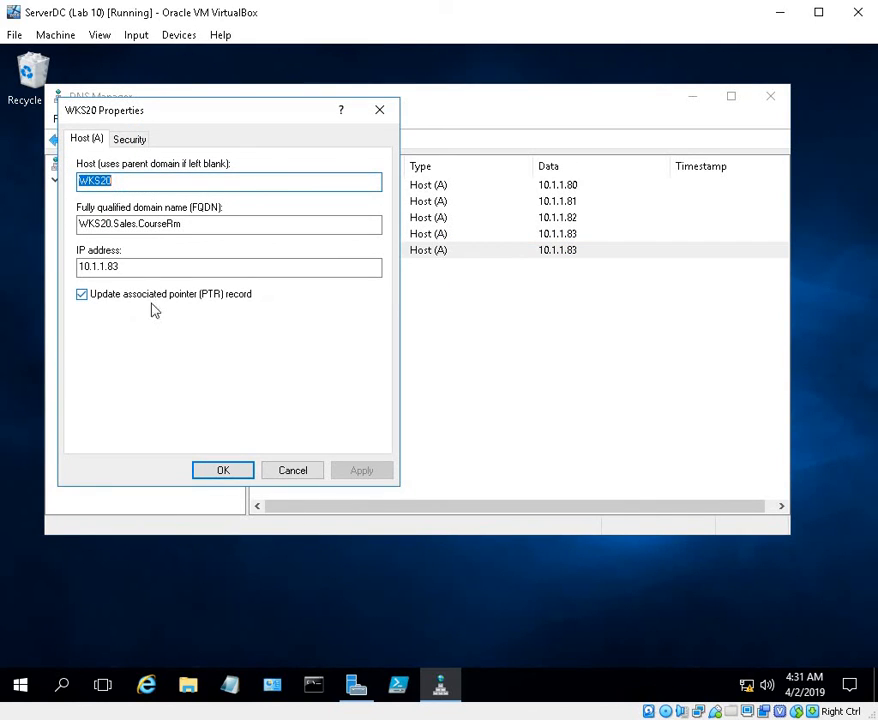
pyautogui.click(142, 267)
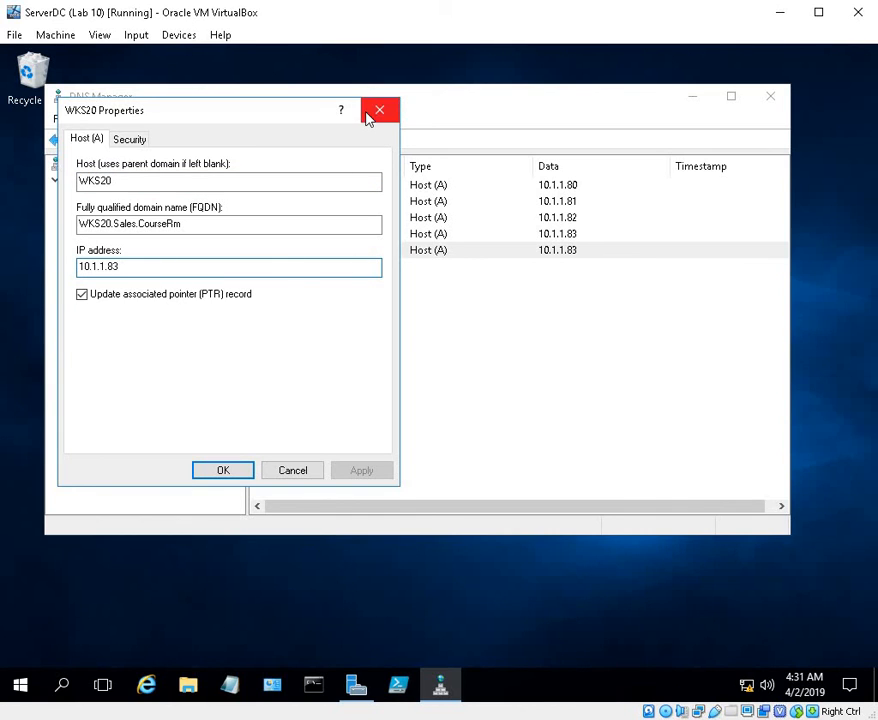
pyautogui.click(218, 474)
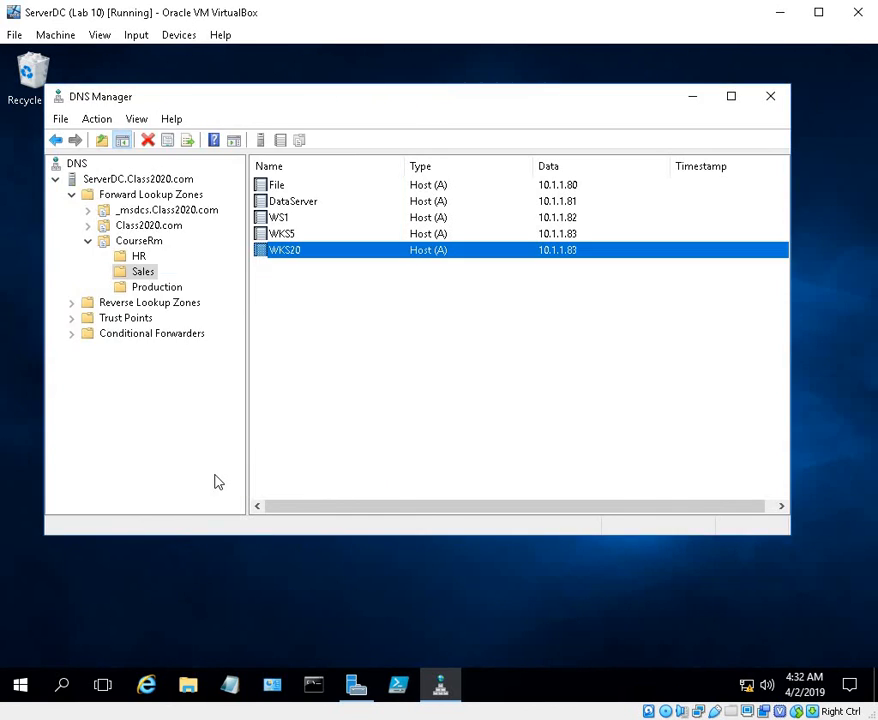
# Expand the reverse lookup zones and check the 1.1.10.in-addr.arpa zone for pointer records
pyautogui.click(88, 303)
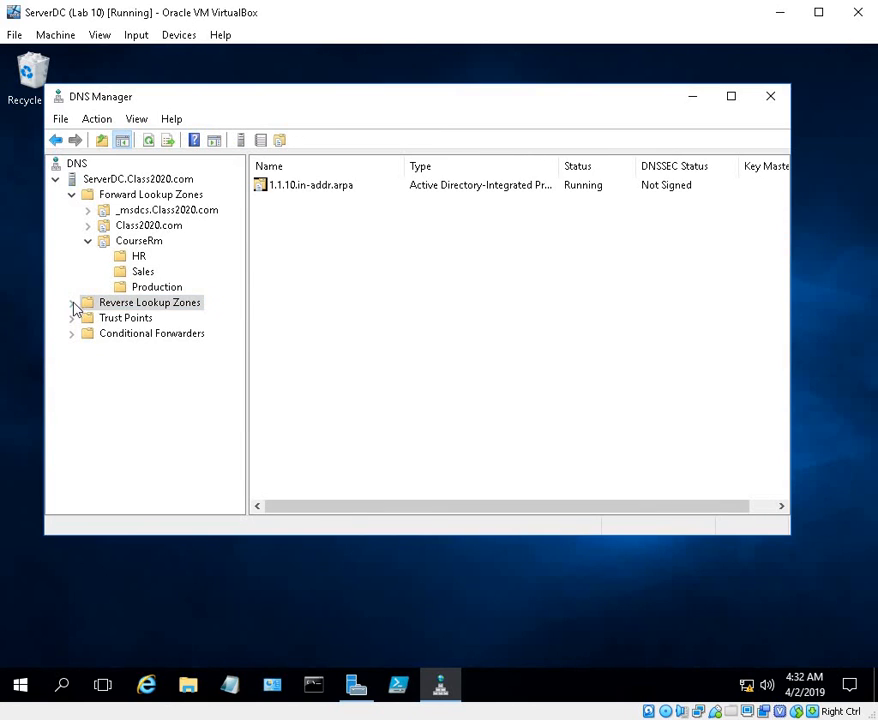
pyautogui.click(71, 303)
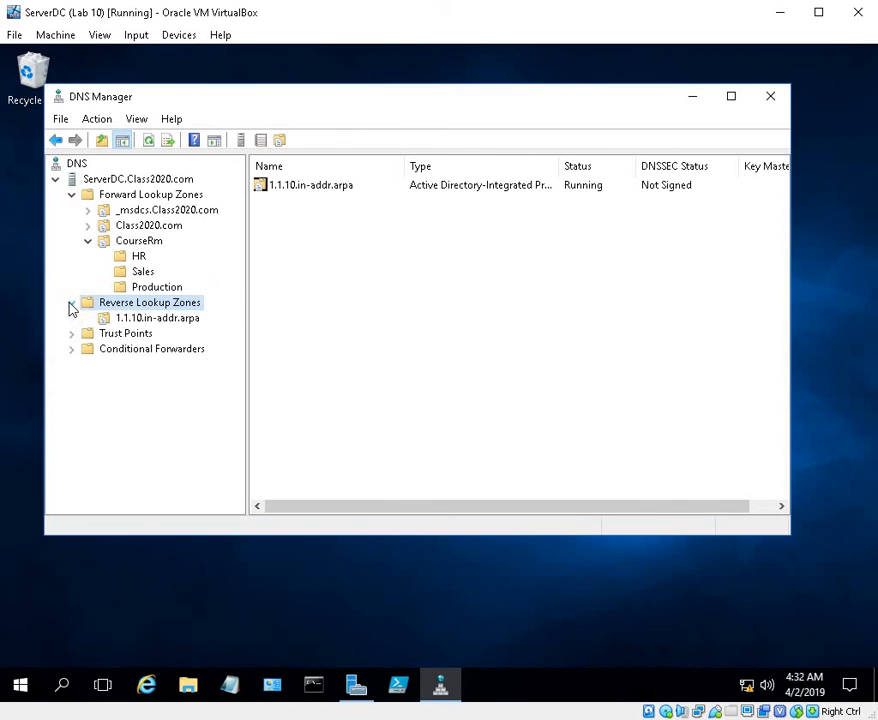
pyautogui.click(150, 318)
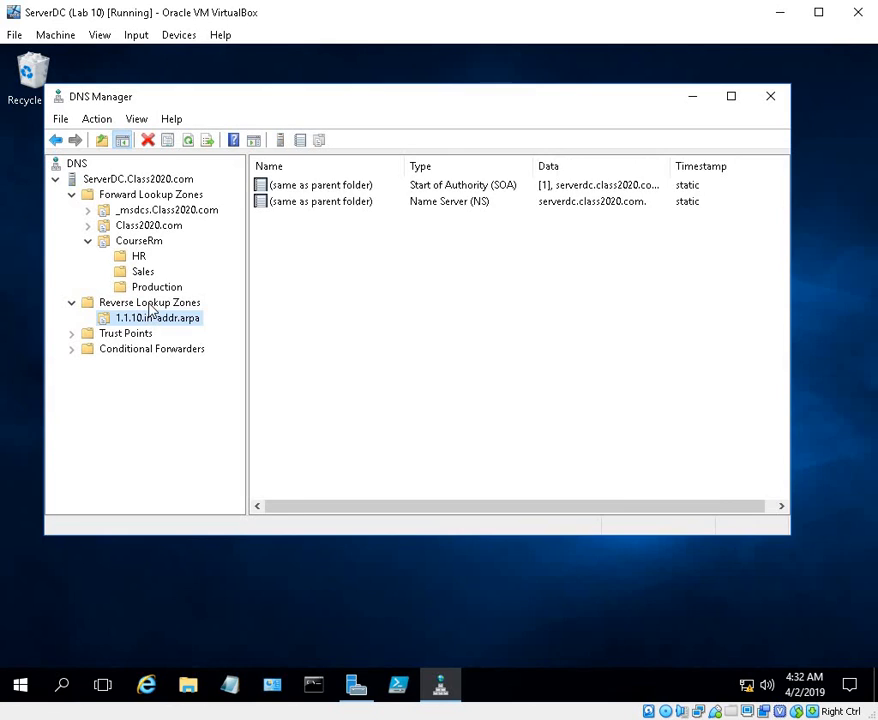
pyautogui.click(154, 306)
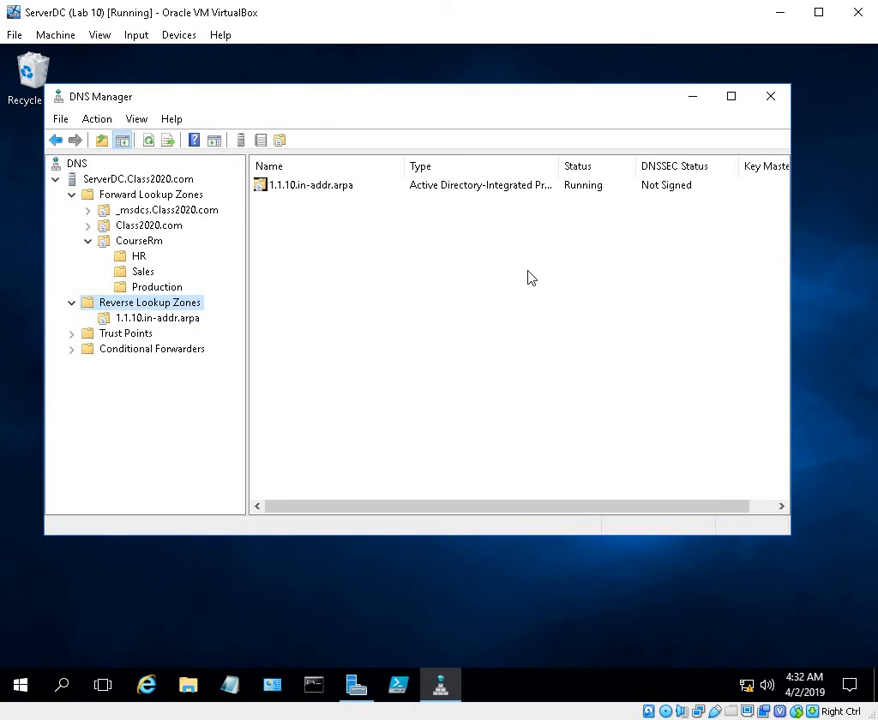